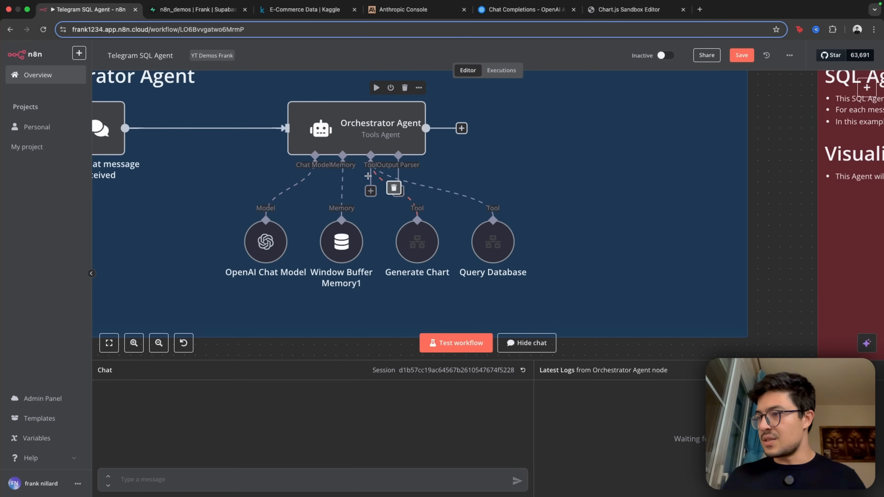
# - Look over the workflow's Orchestrator Agent, Visualisation Agent and Database Assistant sections and its Telegram nodes
pyautogui.hscroll(15, 409, 225)
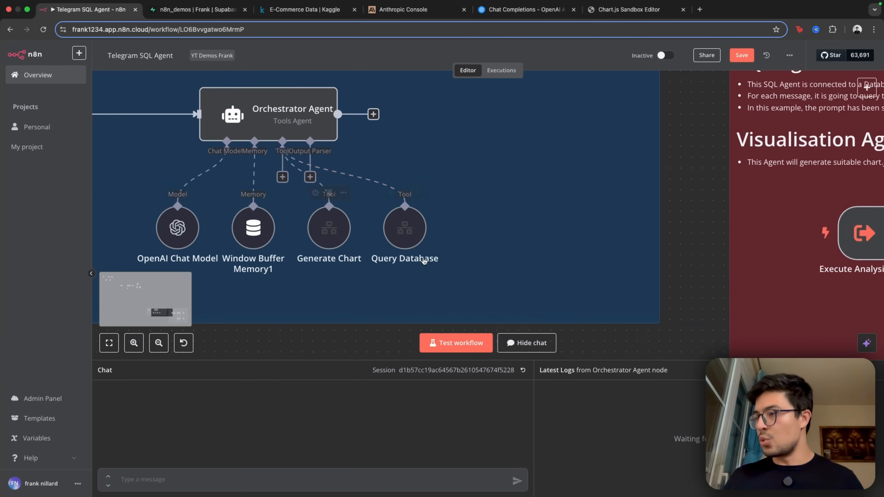
pyautogui.scroll(-5, 441, 238)
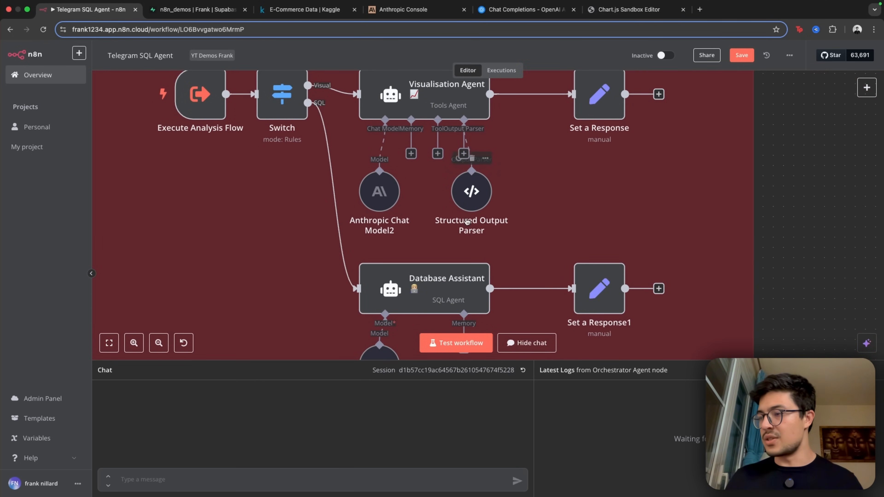
pyautogui.scroll(-2, 443, 268)
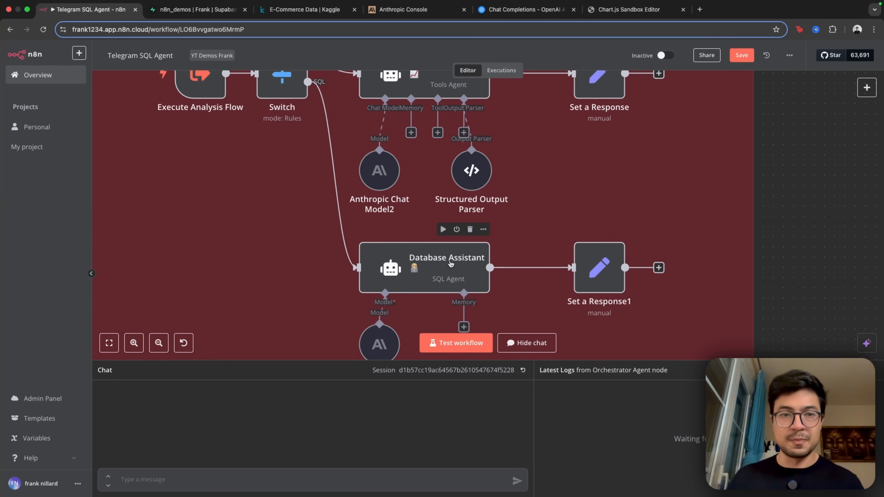
pyautogui.press('1')
pyautogui.scroll(2, 286, 259)
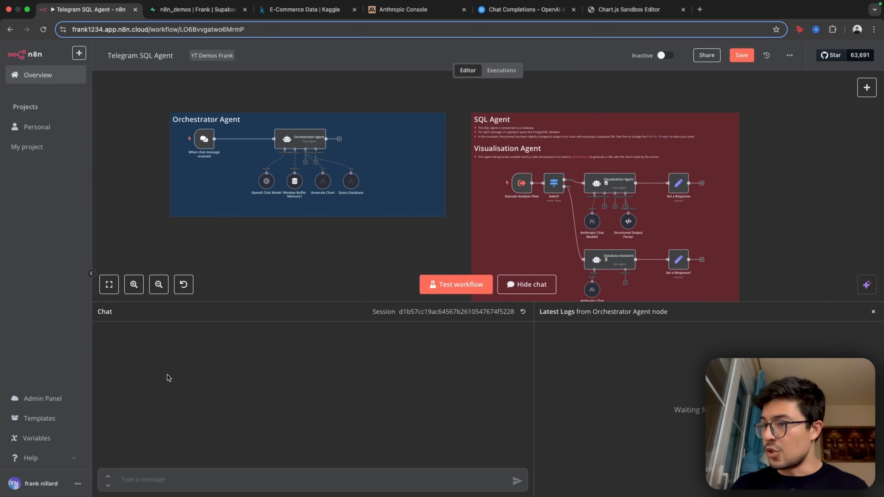
pyautogui.scroll(2, 312, 273)
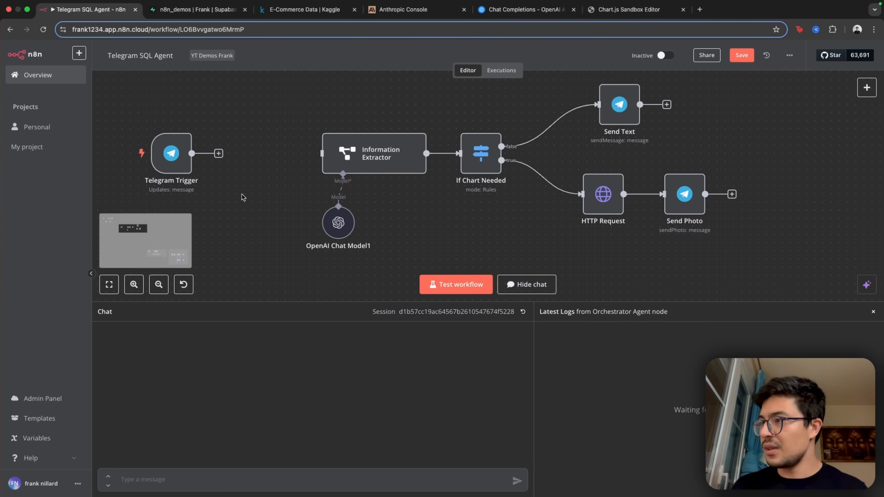
pyautogui.scroll(1, 243, 195)
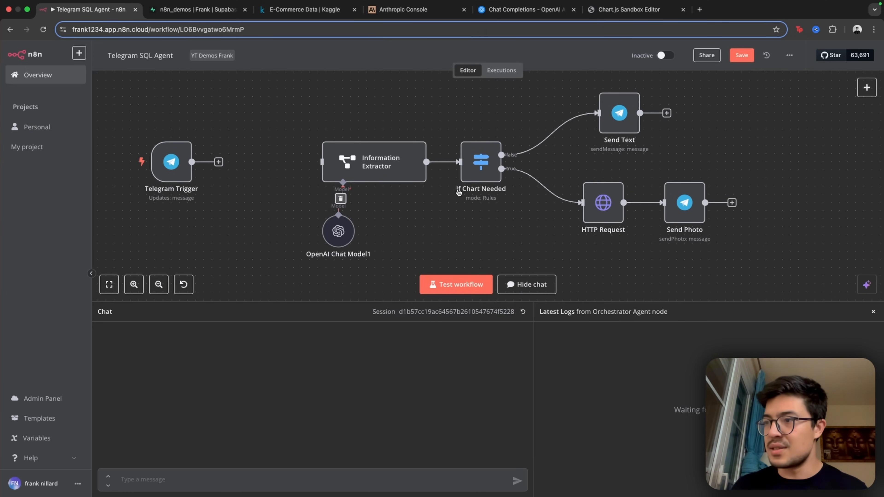
pyautogui.scroll(-10, 292, 132)
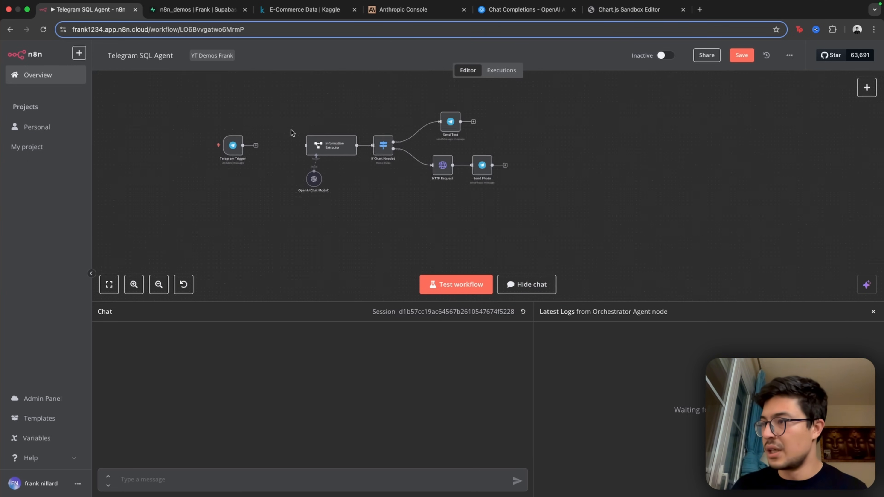
pyautogui.scroll(5, 505, 267)
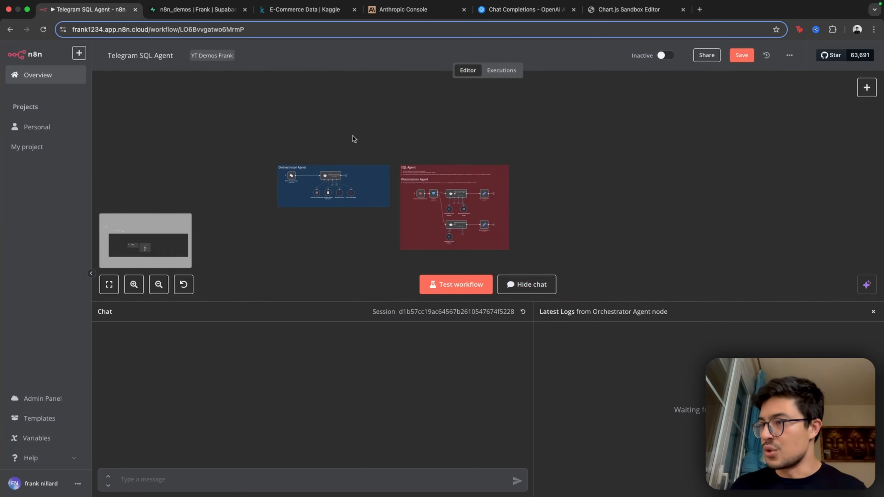
pyautogui.scroll(5, 388, 204)
pyautogui.scroll(-1, 388, 205)
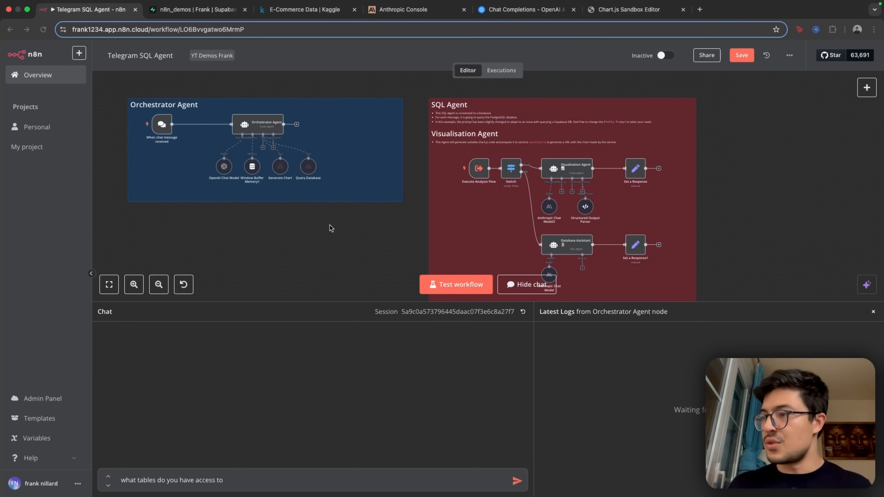
pyautogui.scroll(1, 335, 235)
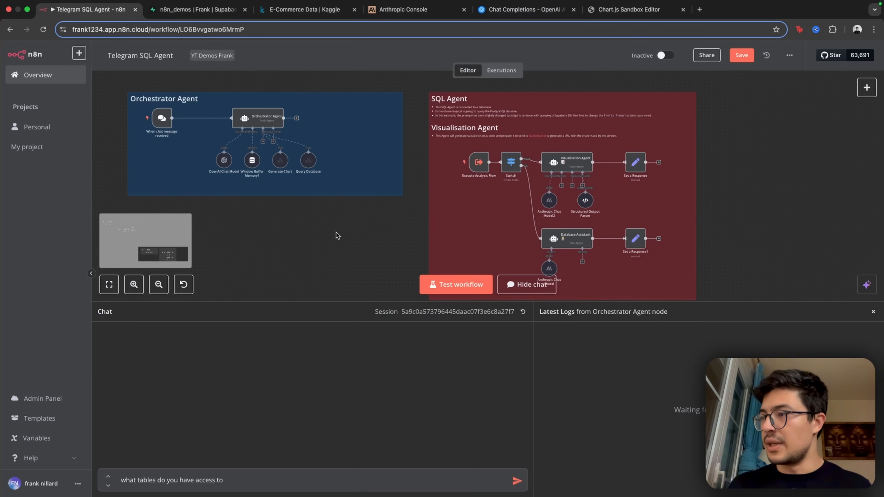
# - Replace the drafted chat message with "hey", send it, and check the Orchestrator Agent's run on the canvas
pyautogui.moveTo(244, 477); pyautogui.dragTo(84, 484)
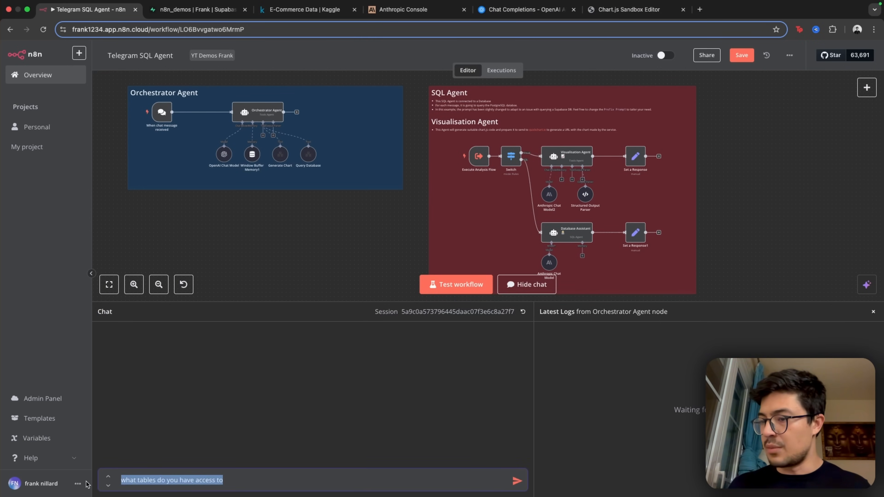
pyautogui.write('hey')
pyautogui.press('Return')
pyautogui.scroll(3, 207, 215)
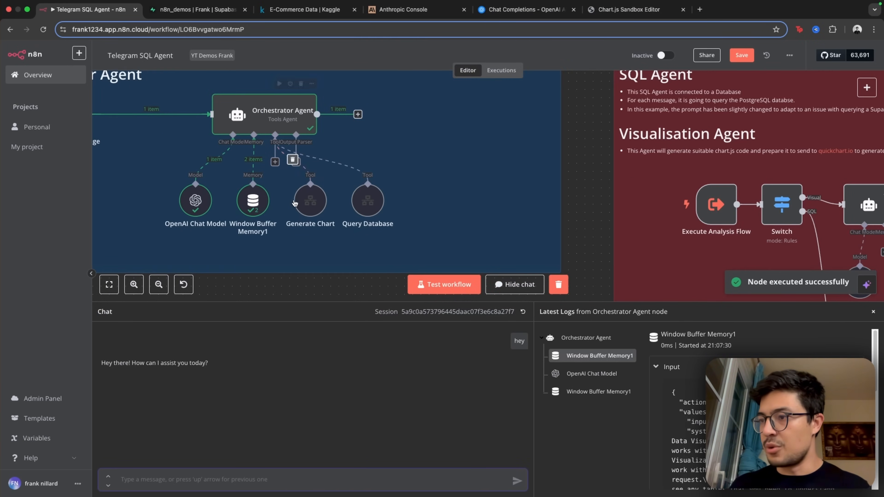
pyautogui.scroll(-5, 263, 163)
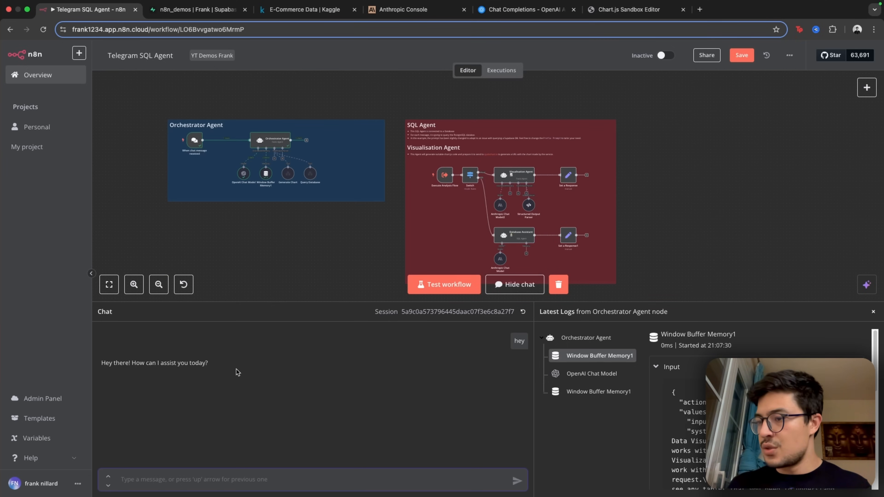
# - Send the chat message "what tables do you have access to" and read through the table list in the reply
pyautogui.write('what tables do you have access to')
pyautogui.press('Return')
pyautogui.scroll(5, 230, 187)
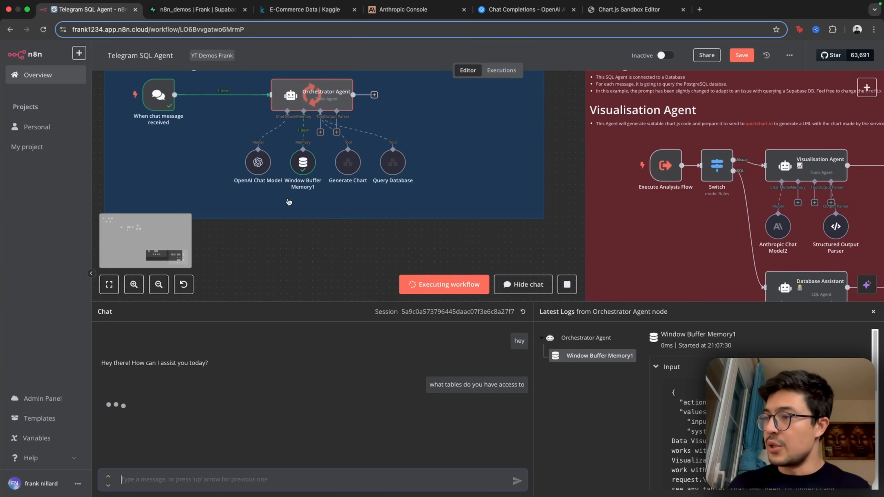
pyautogui.scroll(3, 289, 202)
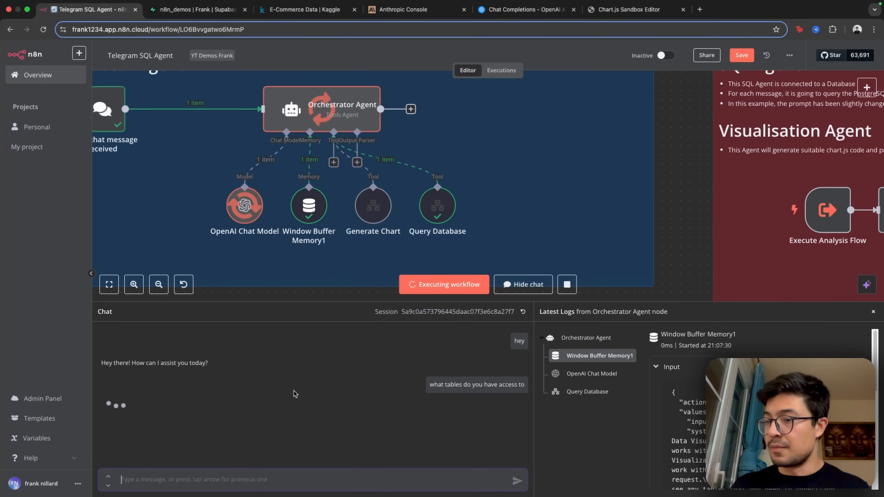
pyautogui.scroll(-1, 286, 416)
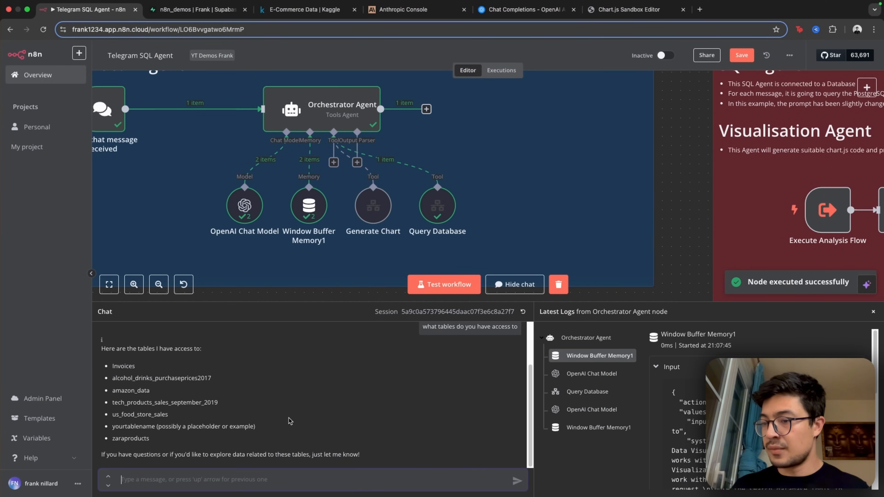
pyautogui.moveTo(113, 364); pyautogui.dragTo(185, 444)
pyautogui.click(184, 446)
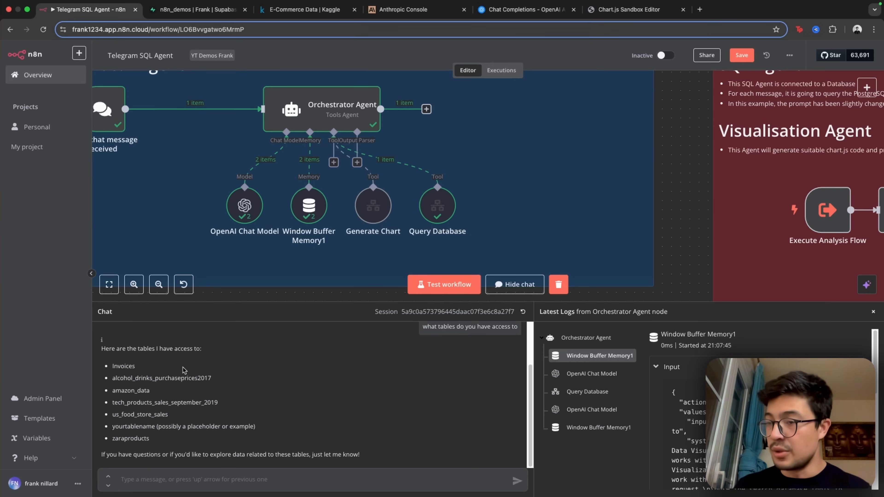
# - Switch to Supabase and examine the Invoices table's record count and rows
pyautogui.click(204, 14)
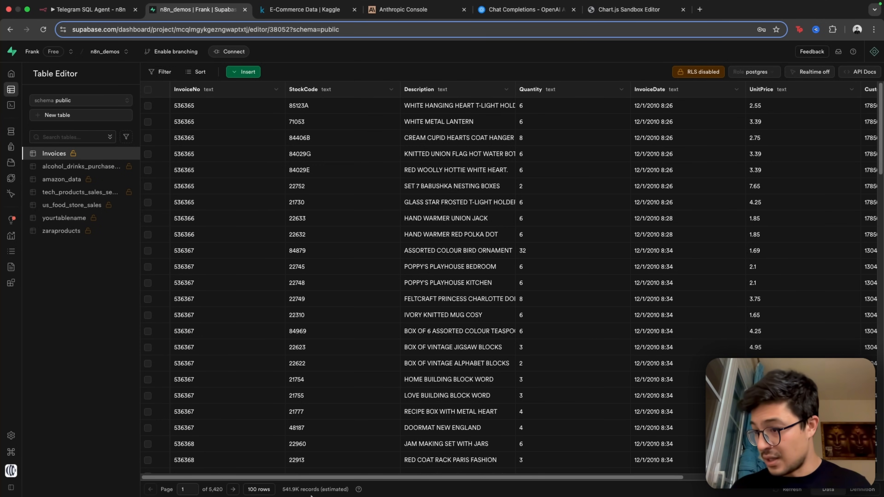
pyautogui.scroll(5, 300, 495)
pyautogui.scroll(3, 300, 496)
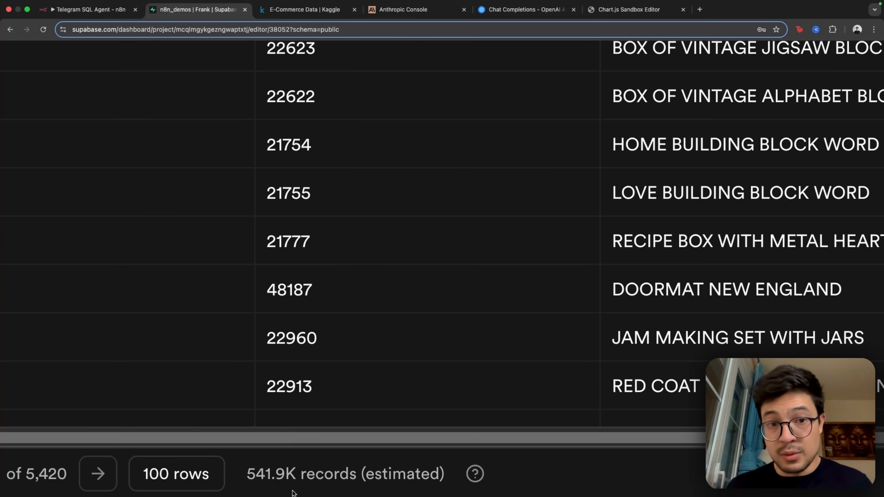
pyautogui.scroll(-5, 293, 491)
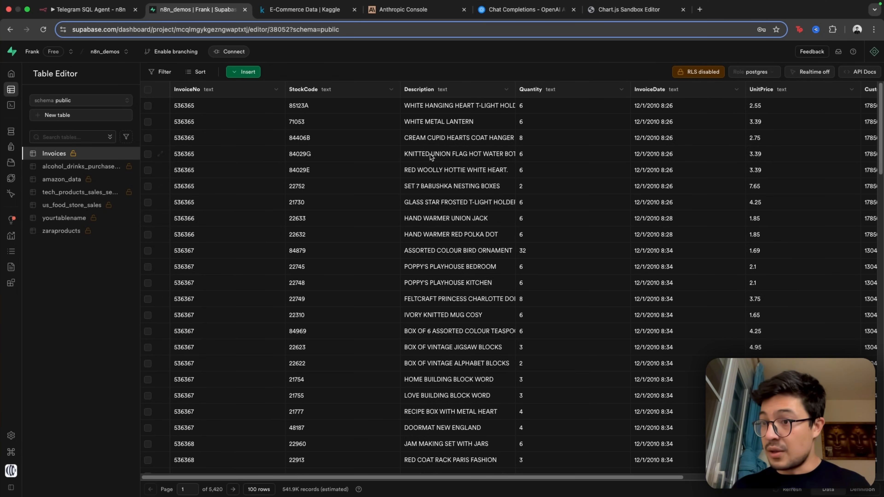
pyautogui.scroll(-3, 456, 210)
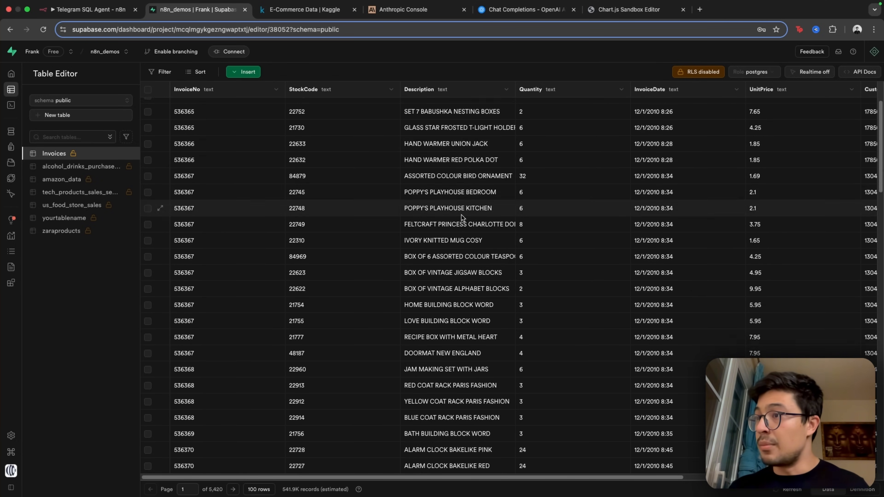
pyautogui.scroll(5, 461, 215)
# - Switch to Kaggle and read the description of the E-Commerce Data dataset
pyautogui.click(304, 9)
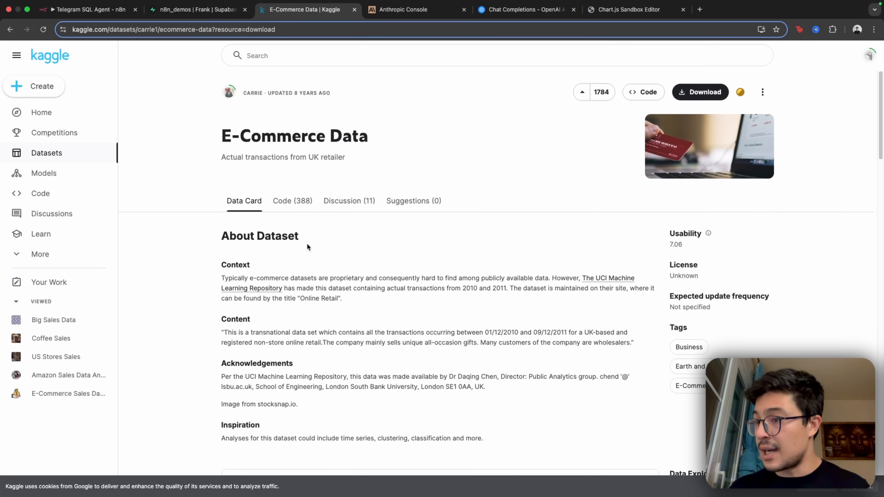
pyautogui.scroll(-1, 340, 303)
pyautogui.scroll(5, 342, 302)
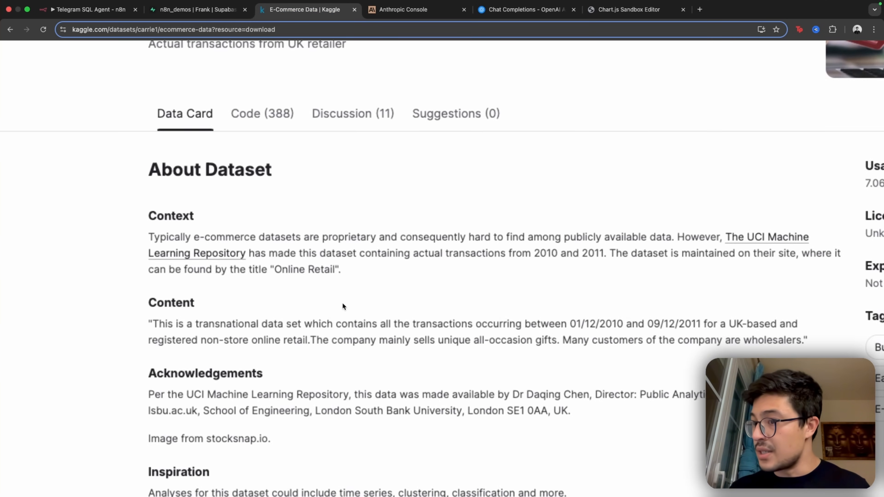
pyautogui.scroll(-6, 342, 302)
pyautogui.scroll(2, 346, 299)
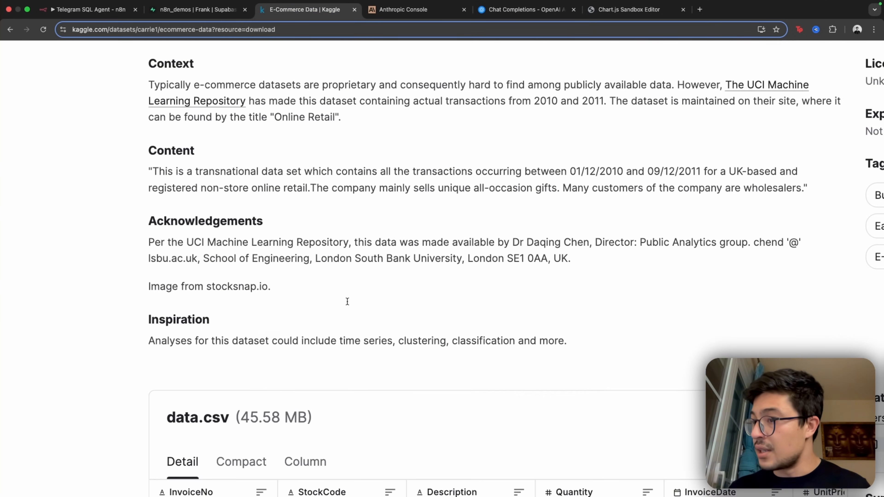
pyautogui.scroll(-5, 347, 301)
# - Ask the n8n chat to find the invoice table's top 5 best-selling products by total revenue, with their descriptions, and create a graph for it
pyautogui.press('super+1')
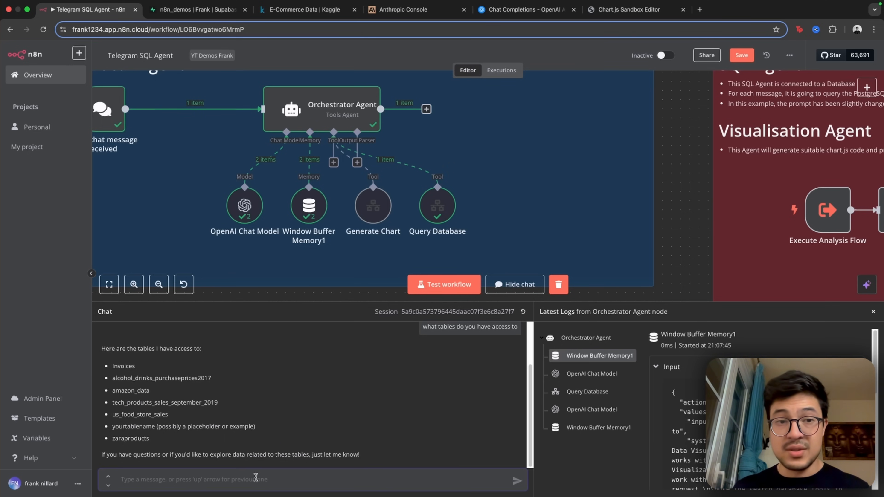
pyautogui.click(256, 477)
pyautogui.write('Inside the')
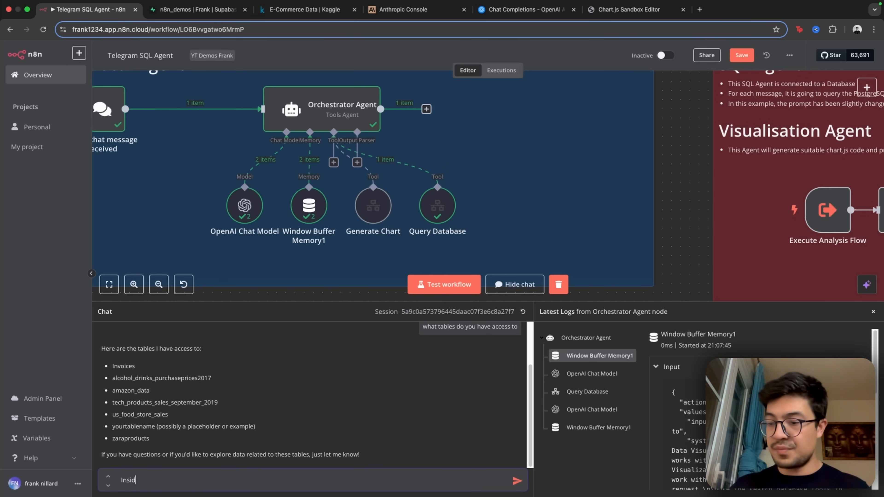
pyautogui.click(244, 6)
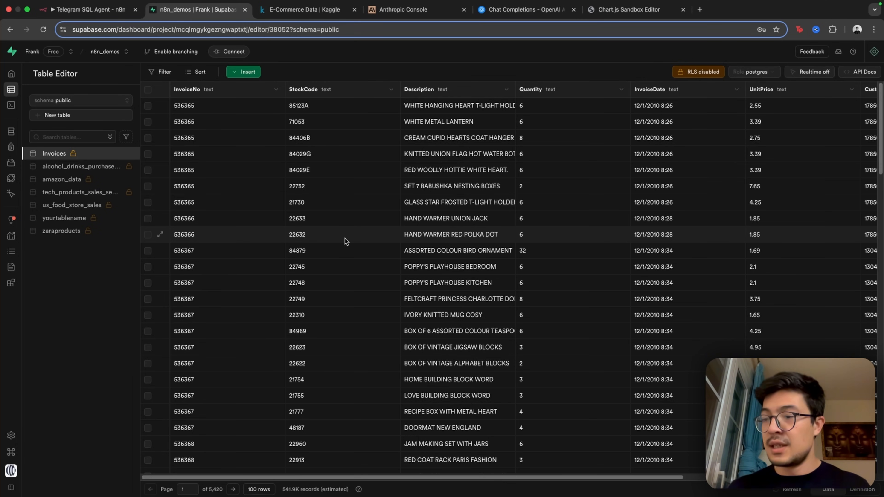
pyautogui.click(87, 9)
pyautogui.moveTo(152, 480); pyautogui.dragTo(117, 478)
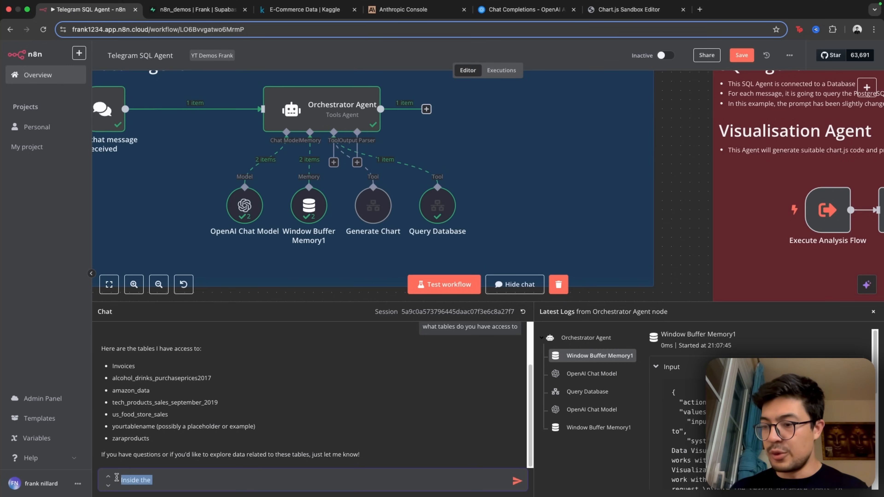
pyautogui.click(169, 483)
pyautogui.write('invoice')
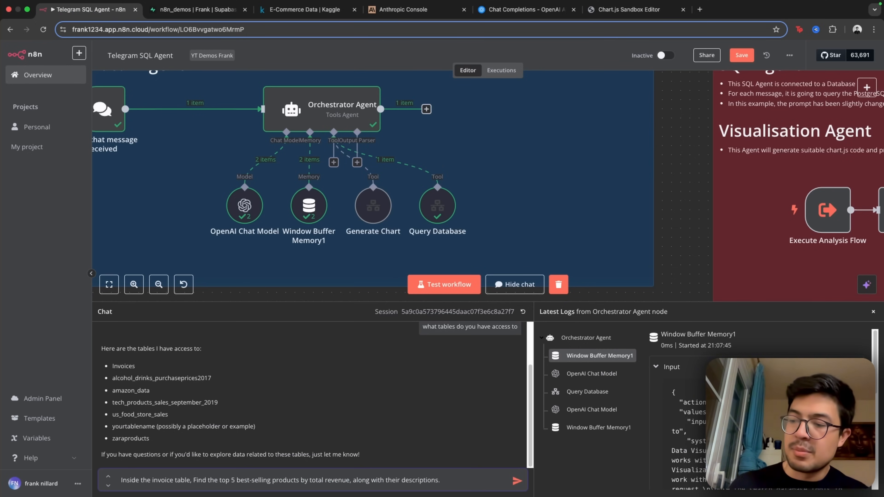
pyautogui.write('an')
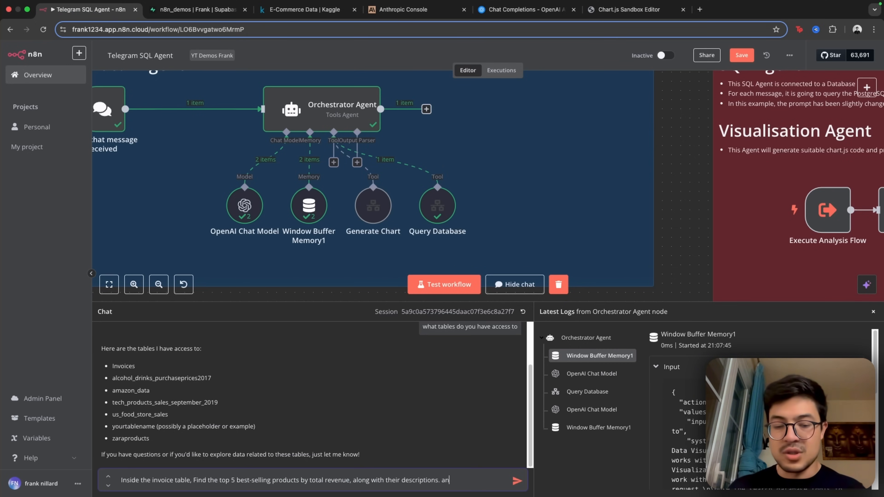
pyautogui.write('d then createa')
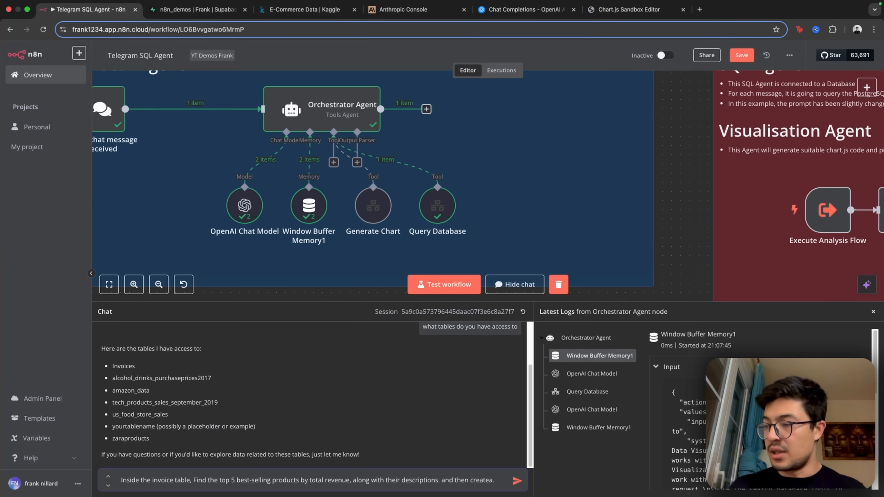
pyautogui.write(' graph for it')
pyautogui.press('Return')
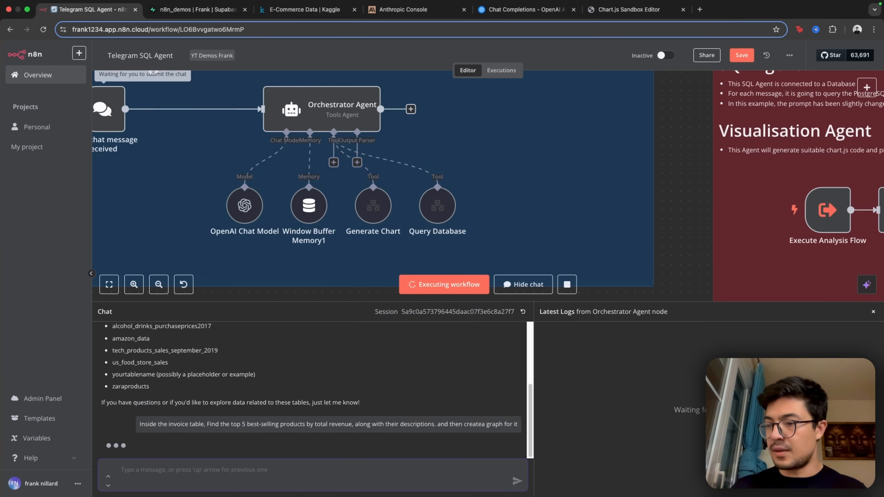
# - Follow the running execution across the Orchestrator Agent's tools and the SQL and Visualisation Agent section
pyautogui.scroll(-3, 190, 210)
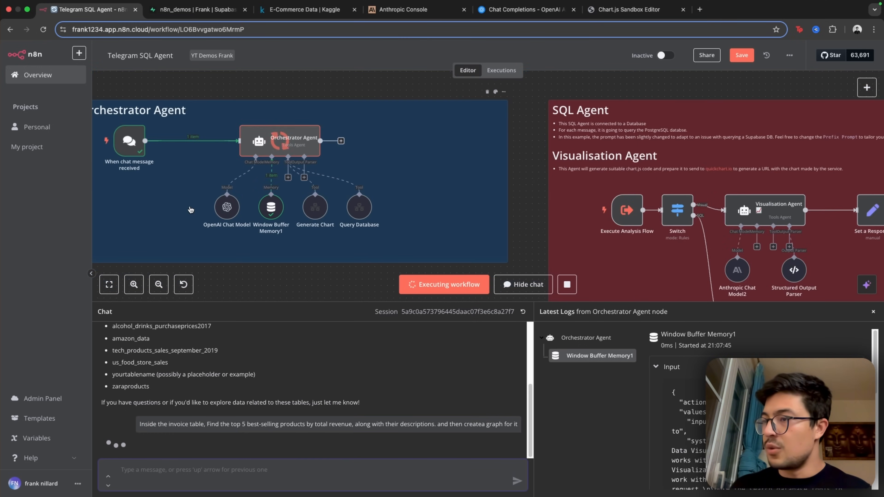
pyautogui.scroll(-5, 191, 205)
pyautogui.scroll(6, 267, 209)
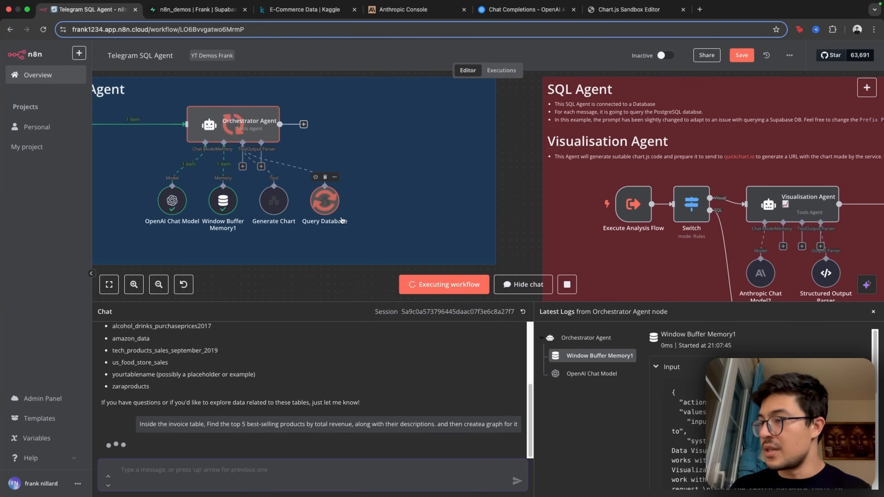
pyautogui.scroll(-4, 286, 218)
pyautogui.hscroll(4, 286, 217)
pyautogui.scroll(2, 557, 235)
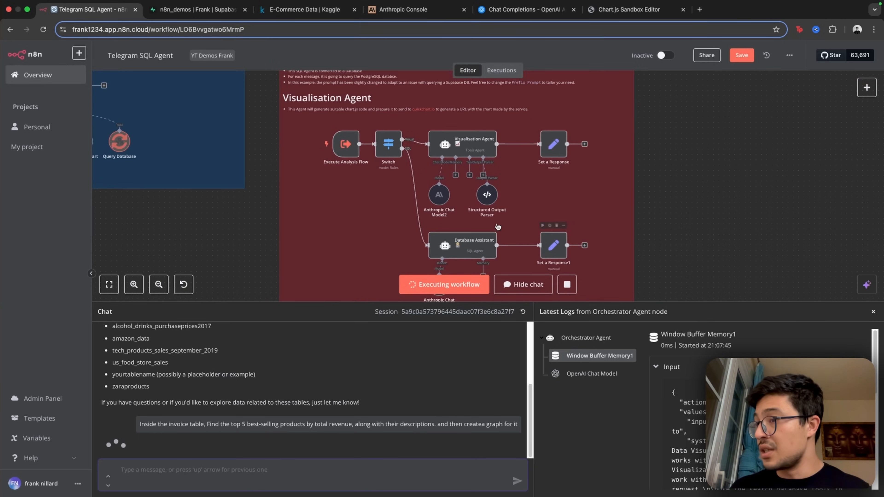
# - Examine the Query Database log of the running execution, reading the generated SQL query and its response
pyautogui.scroll(-1, 515, 230)
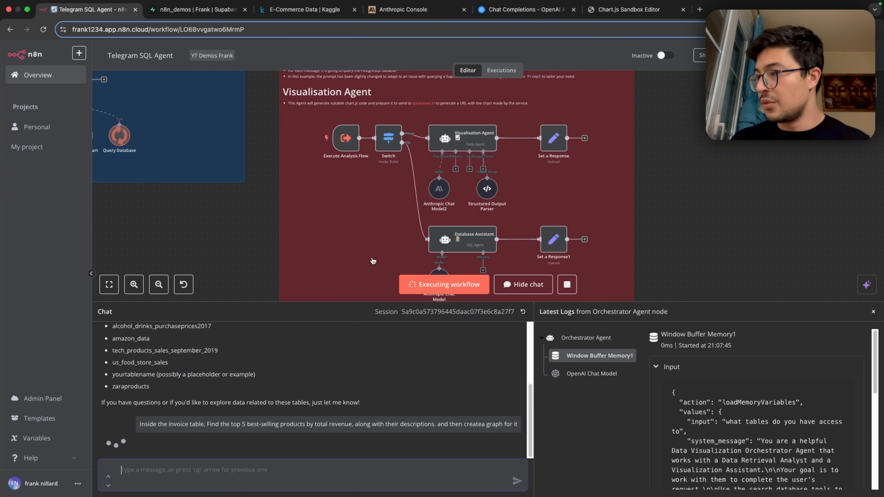
pyautogui.scroll(-3, 380, 230)
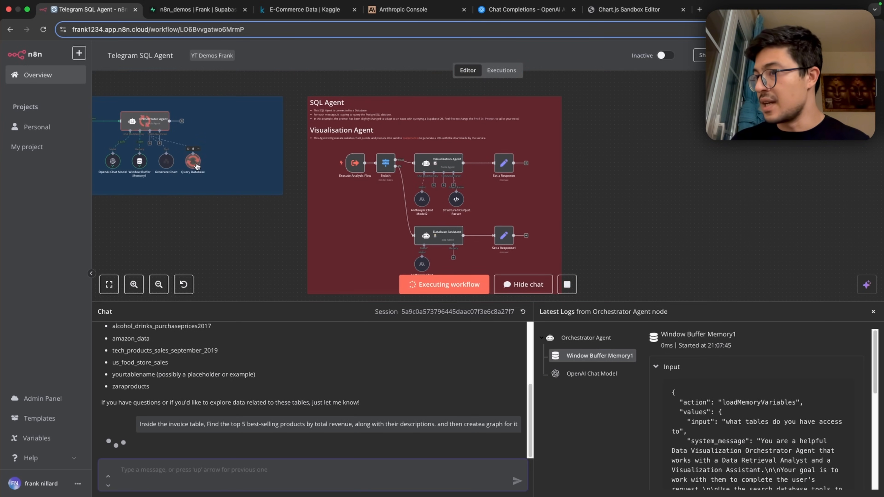
pyautogui.scroll(-1, 196, 166)
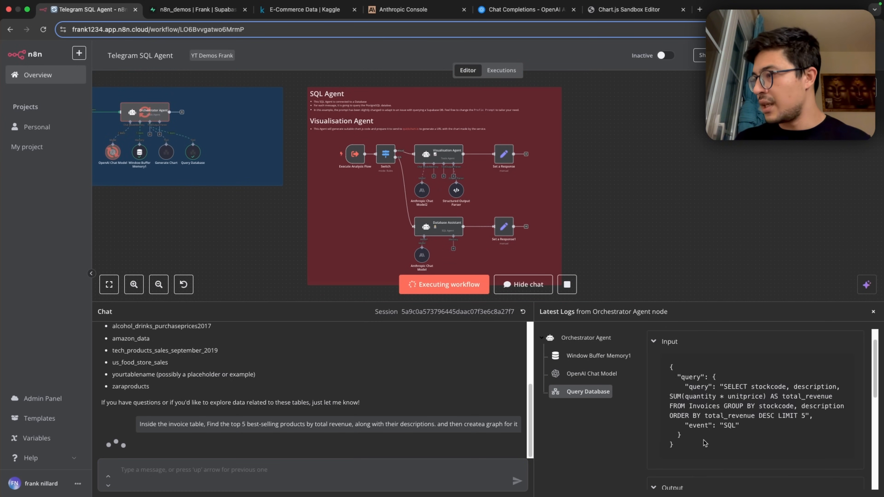
pyautogui.moveTo(704, 445); pyautogui.dragTo(680, 376)
pyautogui.scroll(-6, 698, 404)
pyautogui.scroll(4, 699, 404)
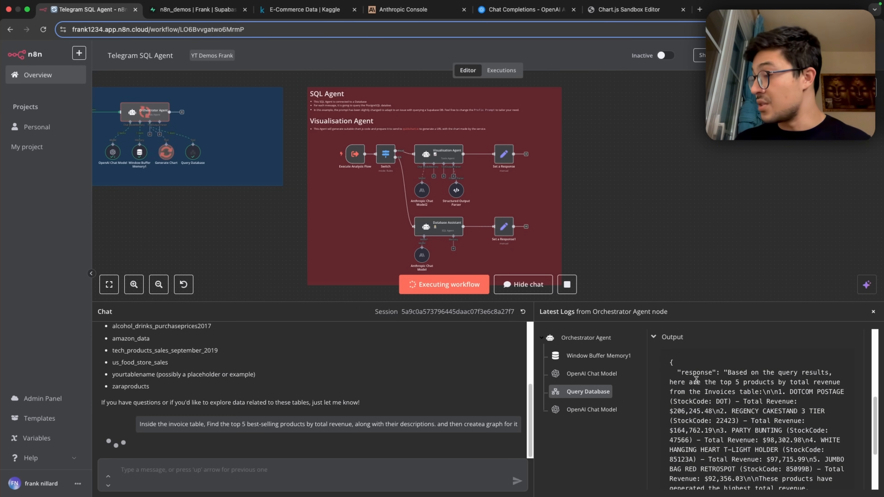
pyautogui.scroll(-1, 725, 402)
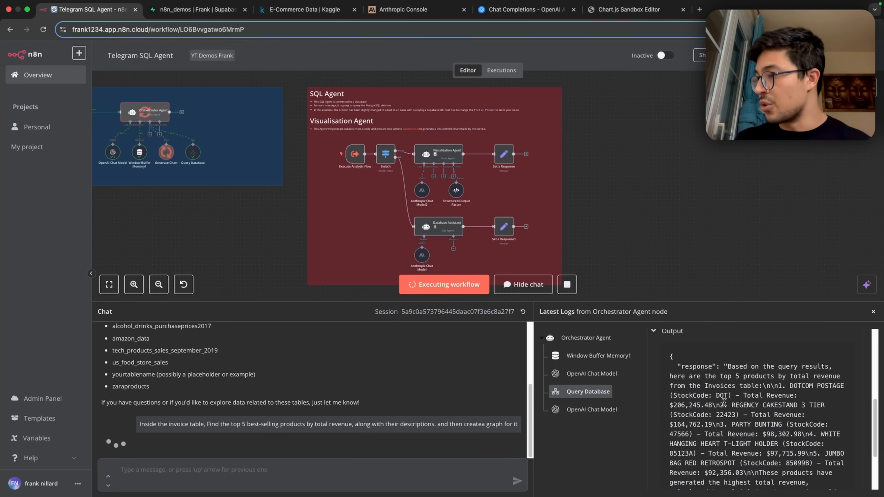
pyautogui.scroll(-4, 689, 422)
pyautogui.click(626, 431)
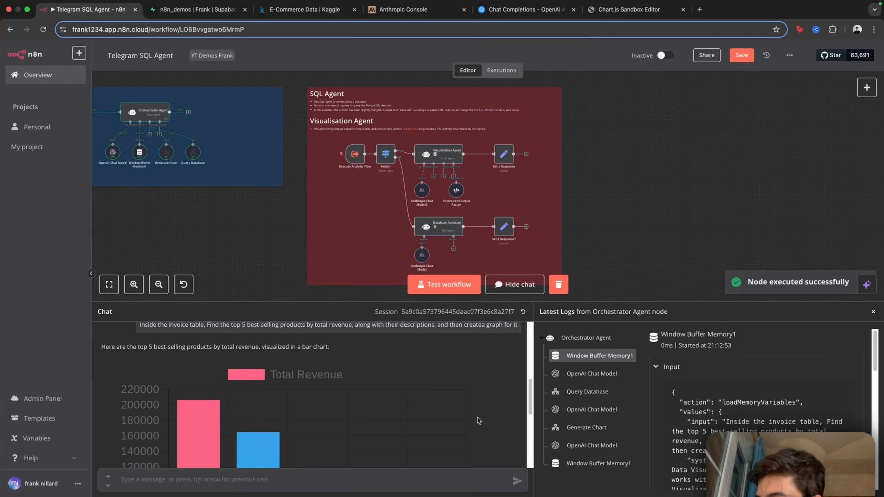
# - Read the chat's answer on the top 5 best-selling products and view its total revenue bar chart
pyautogui.scroll(3, 226, 404)
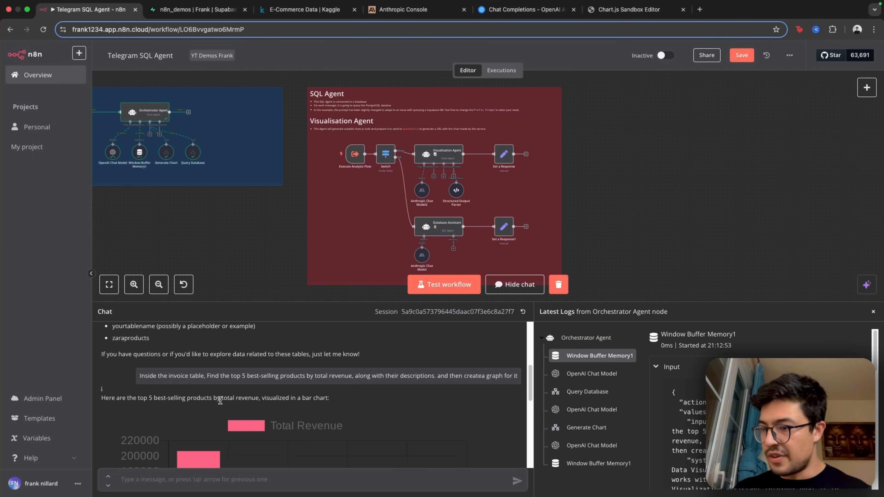
pyautogui.moveTo(207, 399); pyautogui.dragTo(273, 399)
pyautogui.scroll(-4, 342, 406)
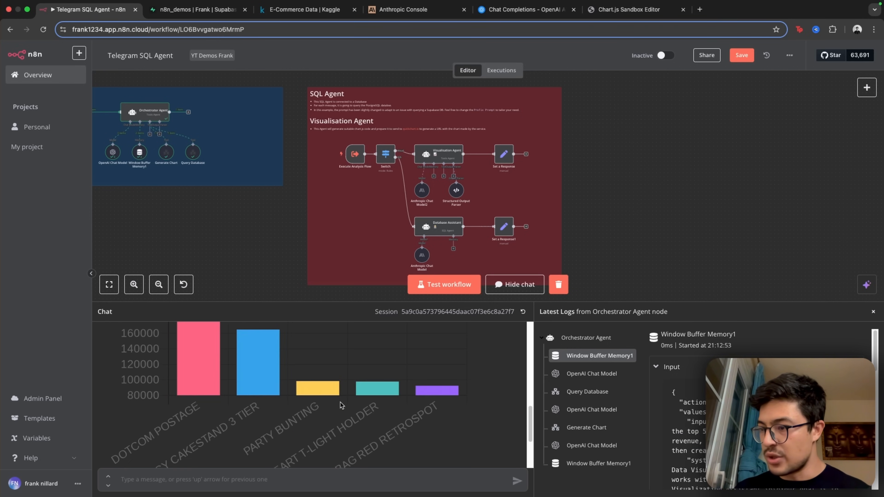
pyautogui.scroll(1, 341, 405)
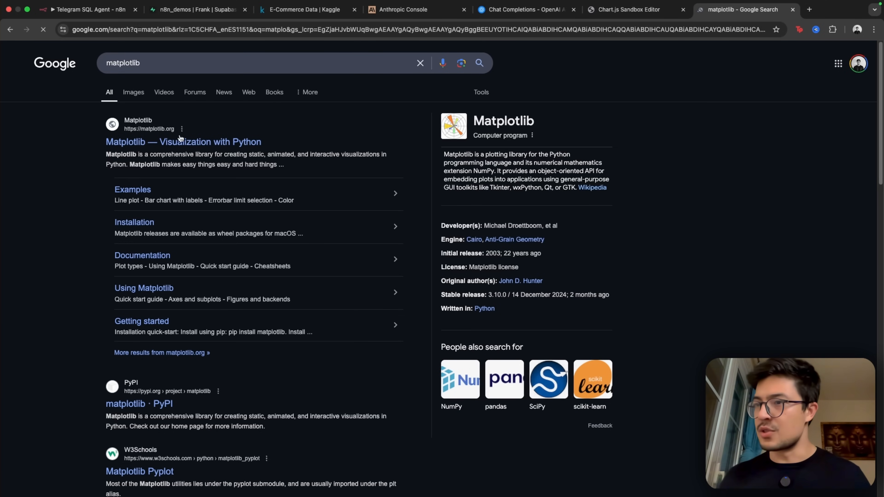
# - Switch from the Google results back to n8n and inspect the Orchestrator Agent's OpenAI Chat Model and Query Database log entries
pyautogui.click(110, 10)
pyautogui.scroll(5, 268, 372)
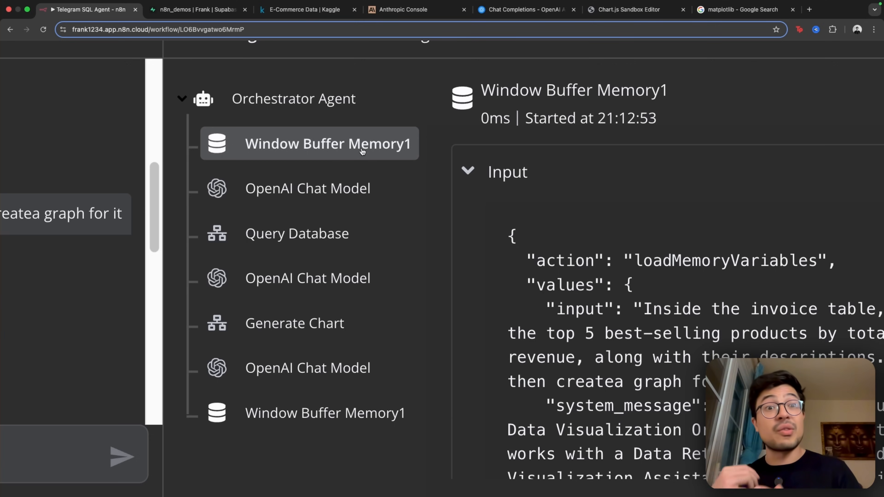
pyautogui.click(299, 195)
pyautogui.click(297, 238)
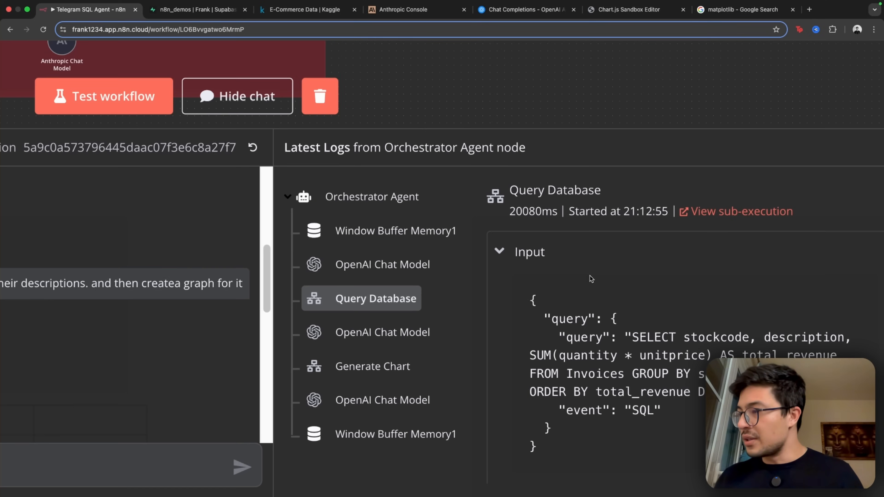
pyautogui.click(319, 279)
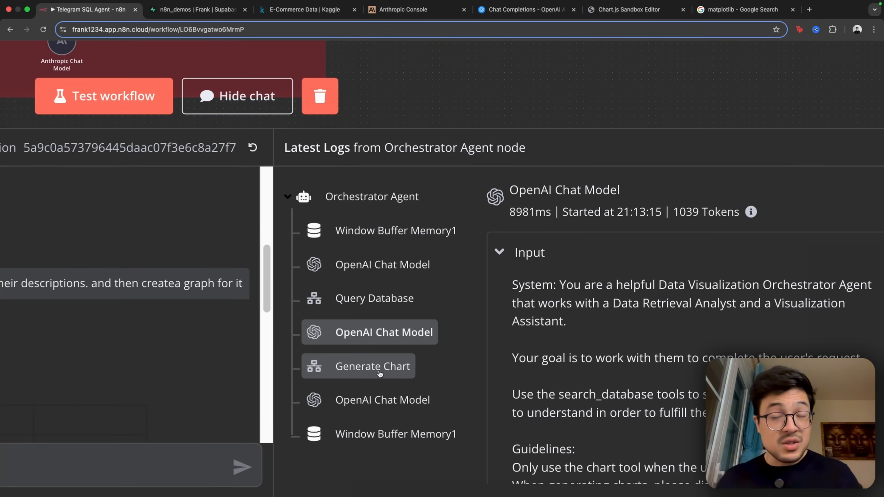
# - Inspect the Generate Chart log's input and output, the OpenAI Chat Model entry after it, and the resulting chart in the chat
pyautogui.click(380, 374)
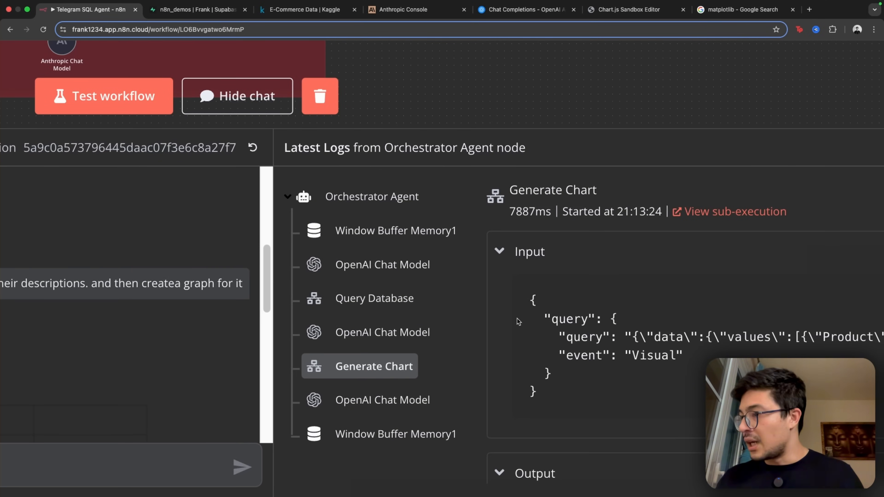
pyautogui.scroll(-2, 519, 323)
pyautogui.moveTo(545, 335); pyautogui.dragTo(689, 381)
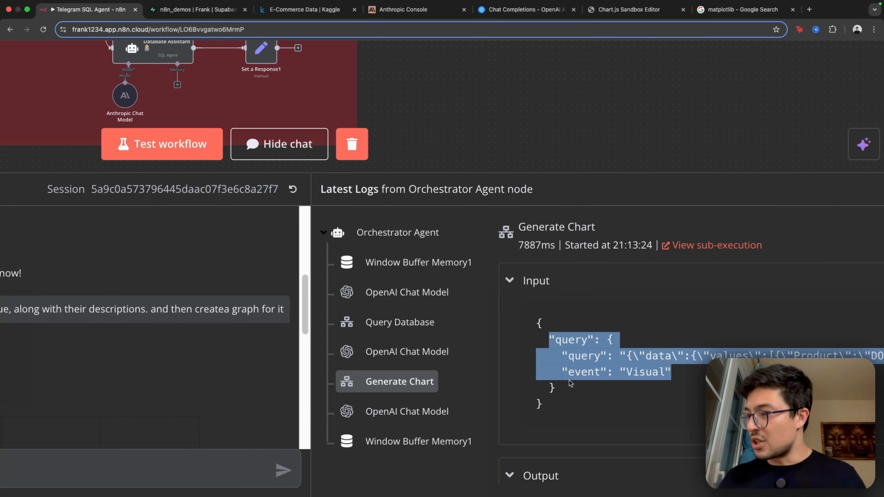
pyautogui.click(518, 331)
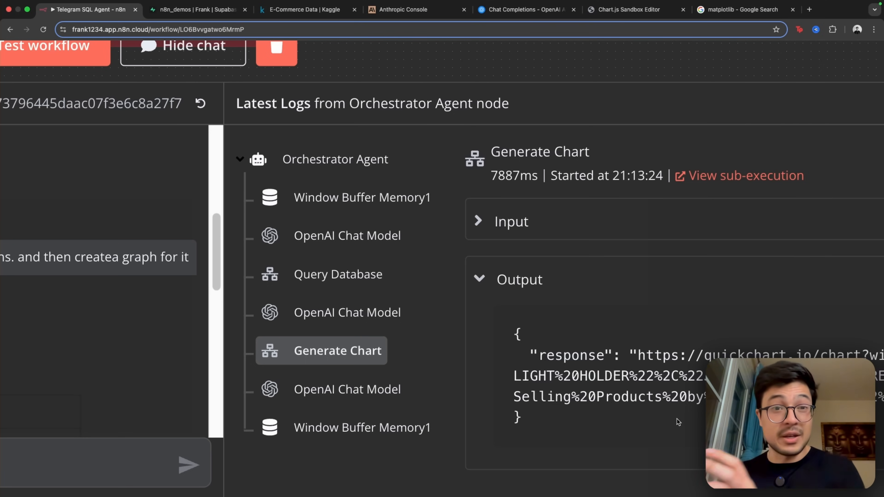
pyautogui.click(378, 388)
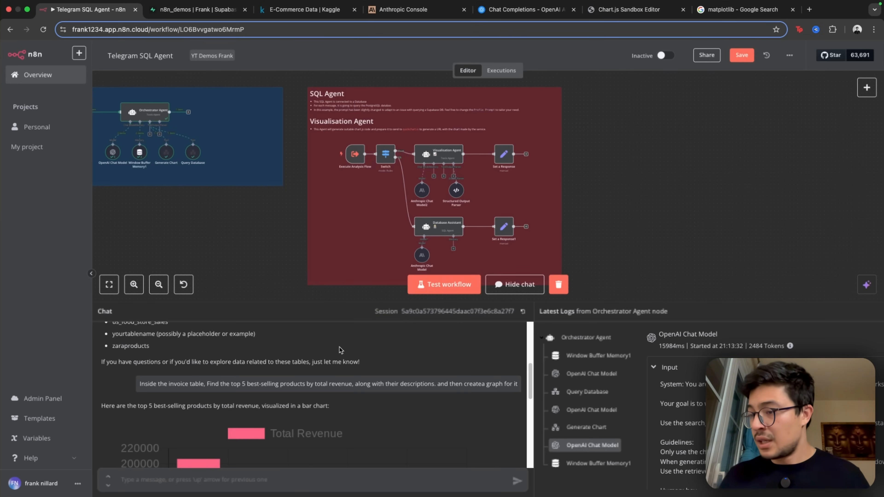
pyautogui.scroll(-6, 320, 404)
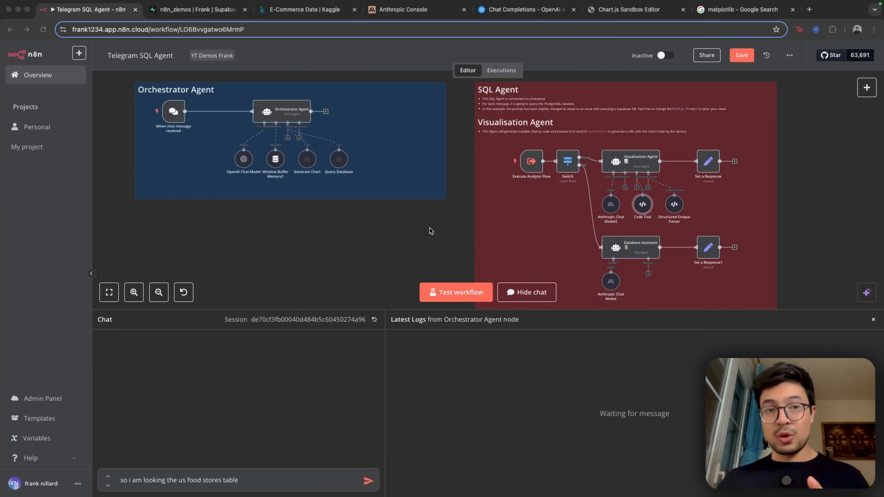
# - Examine the Visualisation Agent's sub-nodes and read the Code Tool's description and JavaScript before returning to the canvas
pyautogui.click(452, 226)
pyautogui.scroll(5, 676, 210)
pyautogui.scroll(-5, 676, 210)
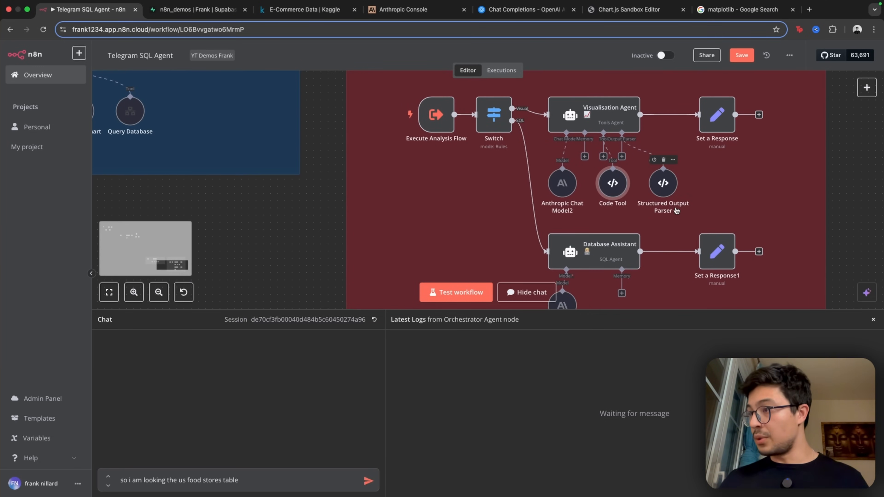
pyautogui.scroll(2, 671, 212)
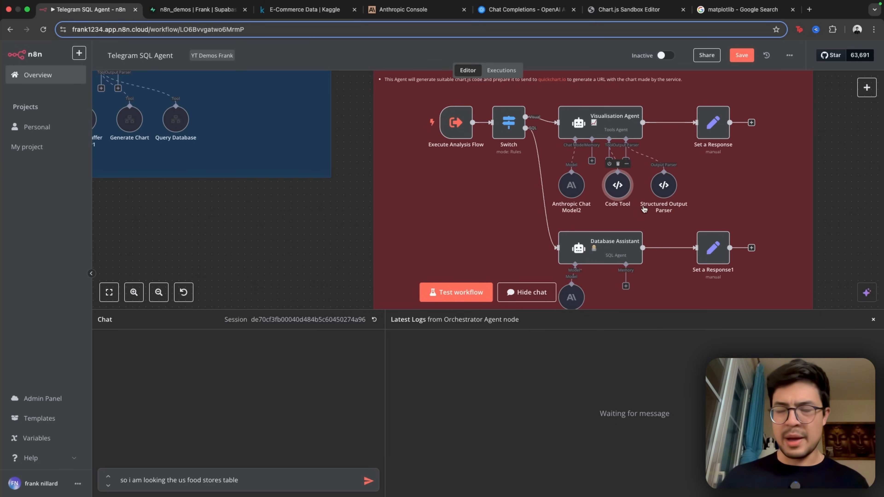
pyautogui.scroll(3, 644, 209)
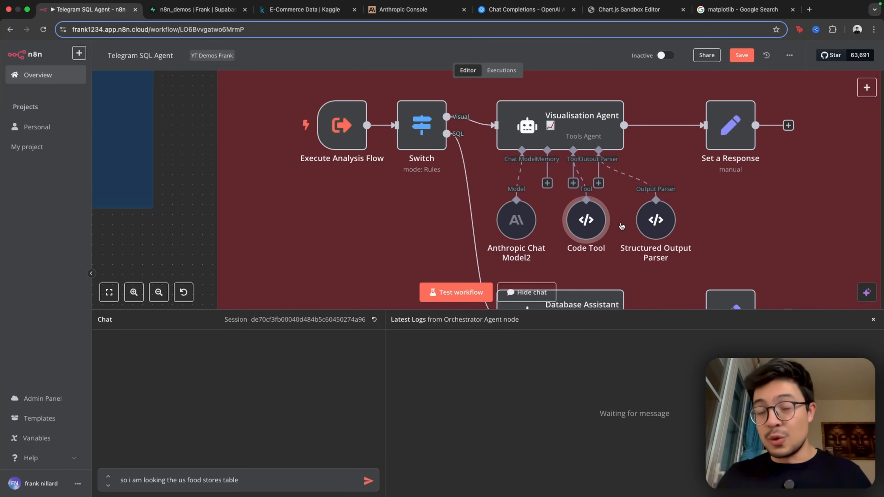
pyautogui.moveTo(353, 146)
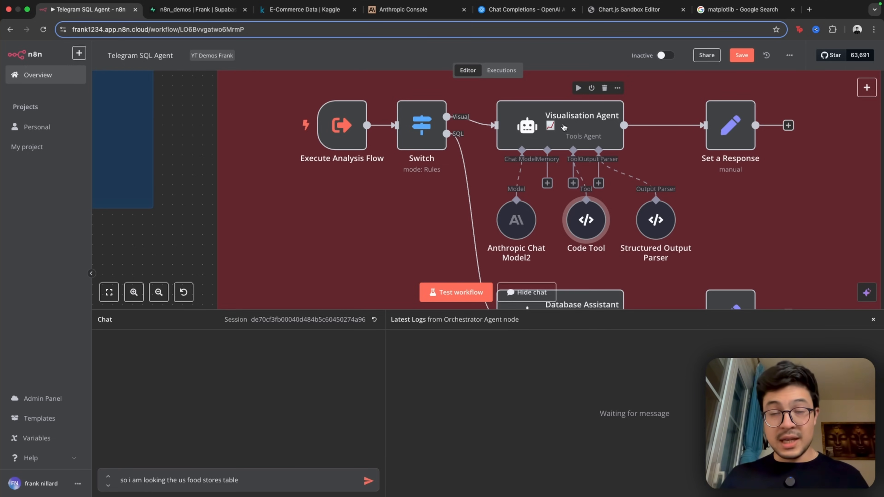
pyautogui.doubleClick(583, 221)
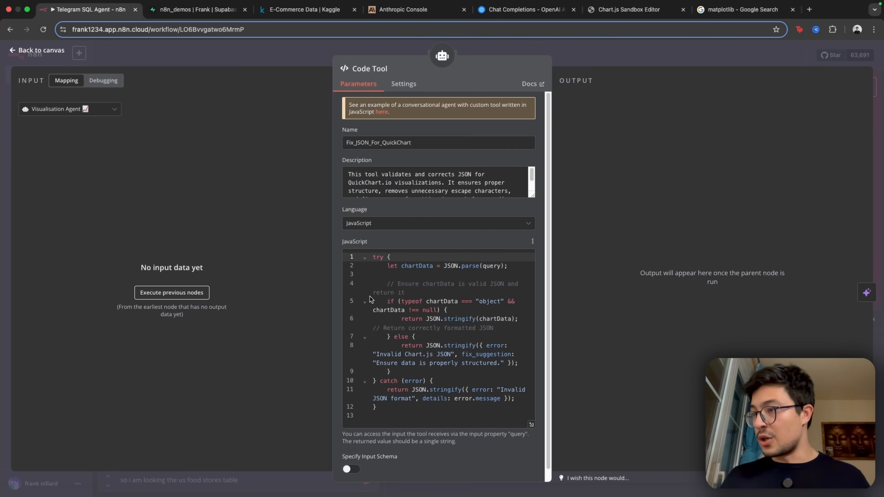
pyautogui.click(580, 63)
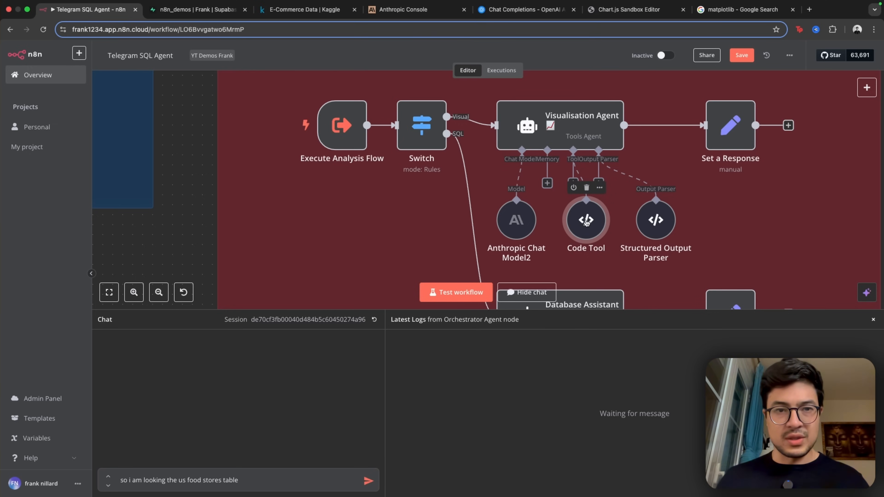
# - Switch to Supabase and examine all columns of the us_food_store_sales table
pyautogui.scroll(-5, 587, 222)
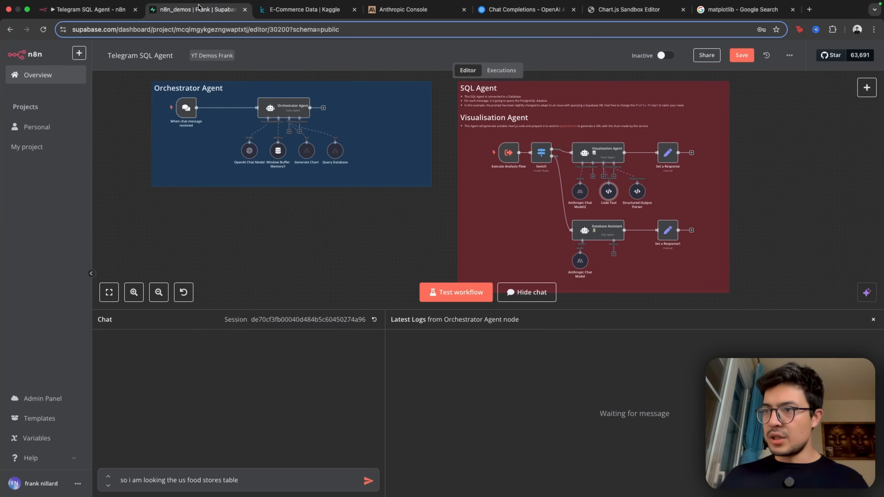
pyautogui.click(199, 9)
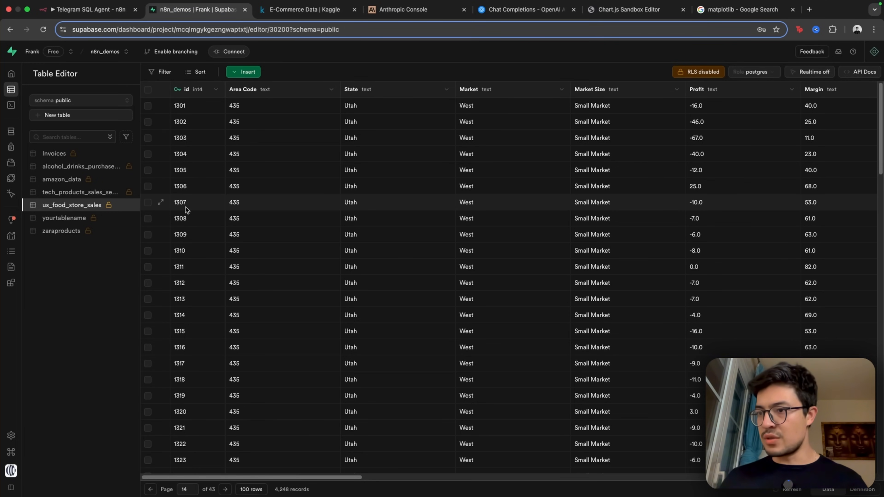
pyautogui.hscroll(15, 213, 204)
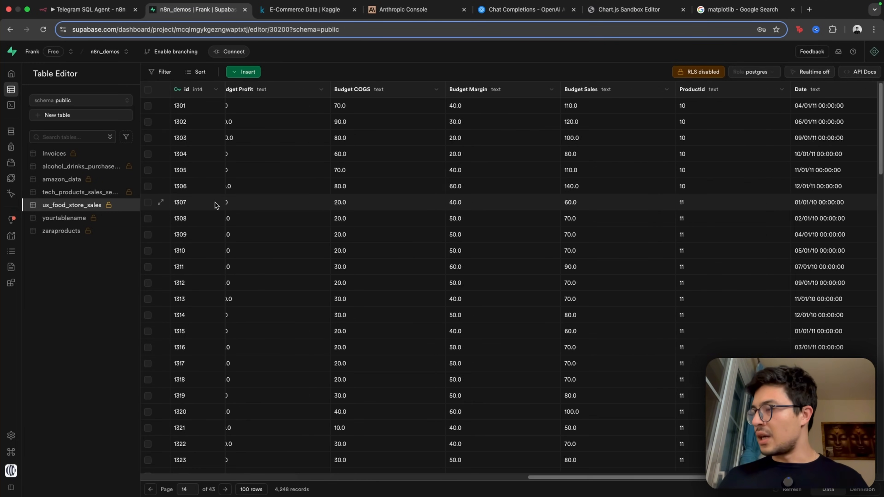
pyautogui.hscroll(-15, 215, 206)
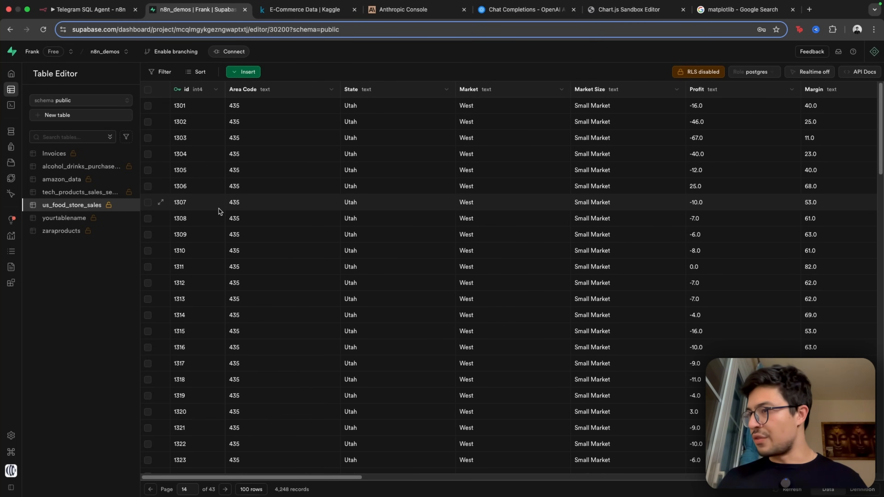
pyautogui.hscroll(6, 230, 216)
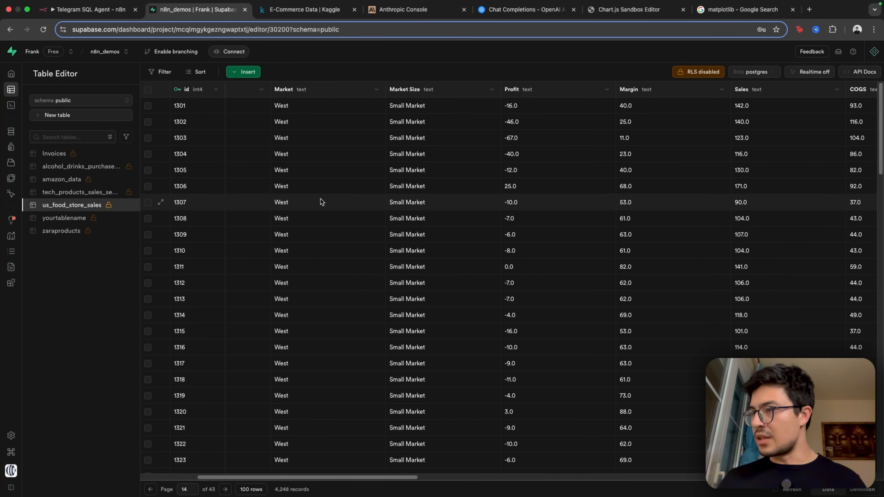
pyautogui.hscroll(5, 320, 201)
pyautogui.hscroll(20, 320, 200)
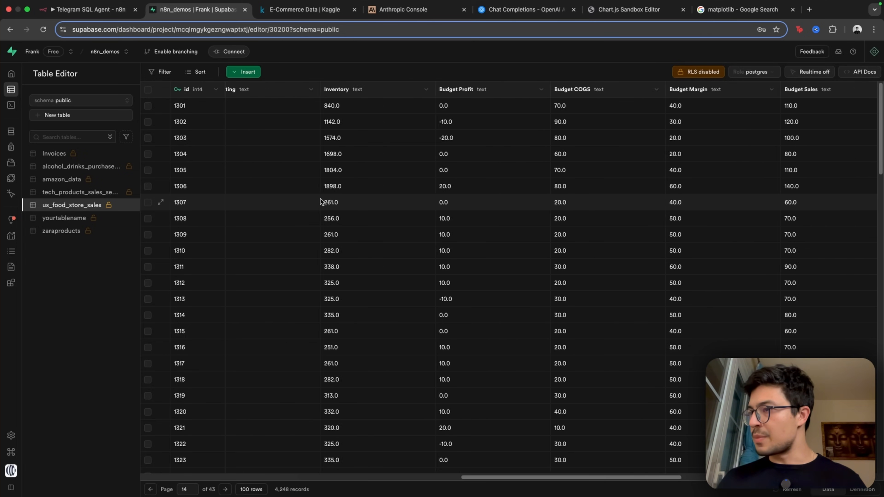
pyautogui.hscroll(-20, 320, 200)
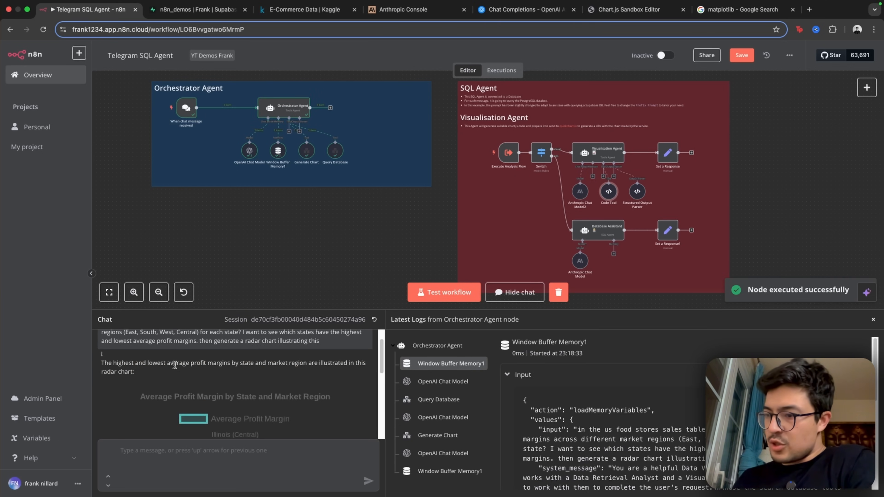
# - Enlarge the n8n chat area to show the full radar chart of average profit margin by state and market region
pyautogui.scroll(-5, 189, 370)
pyautogui.scroll(2, 194, 372)
pyautogui.moveTo(267, 310); pyautogui.dragTo(262, 116)
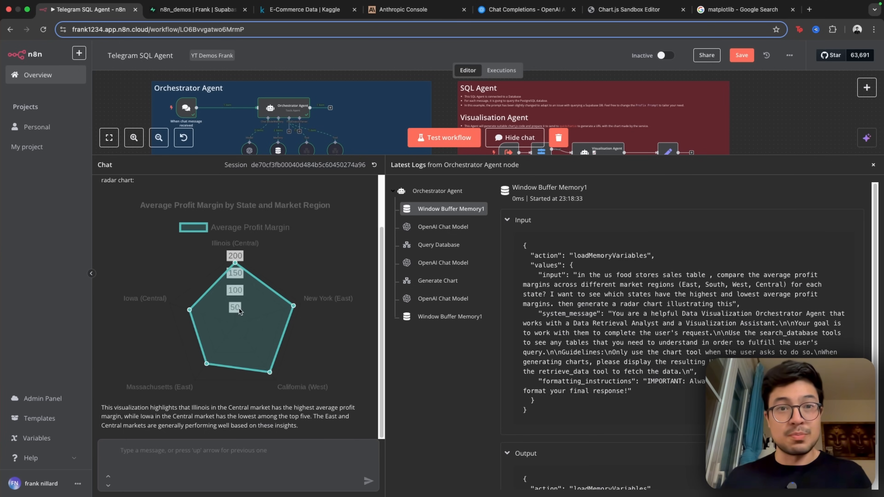
# - Switch to the Google results for matplotlib and open the official Matplotlib website
pyautogui.click(743, 14)
pyautogui.click(228, 143)
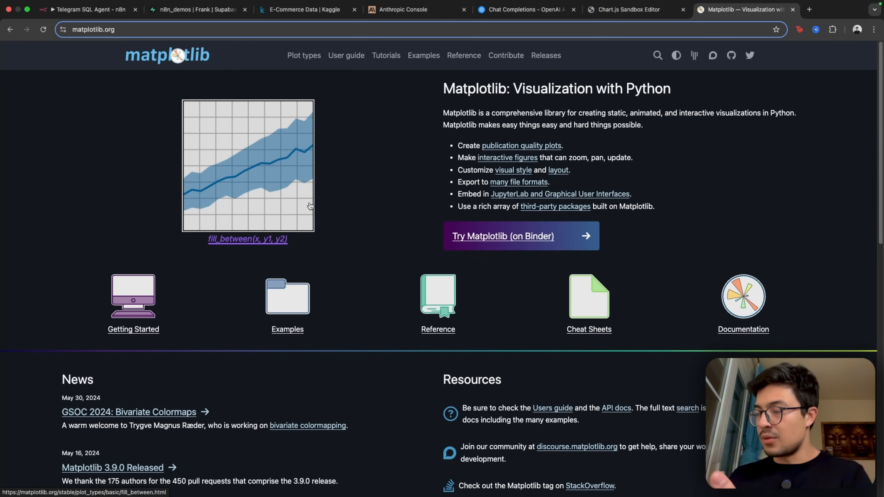
# - Switch back to n8n and read the radar chart and the summary of profit margins beneath it
pyautogui.click(99, 12)
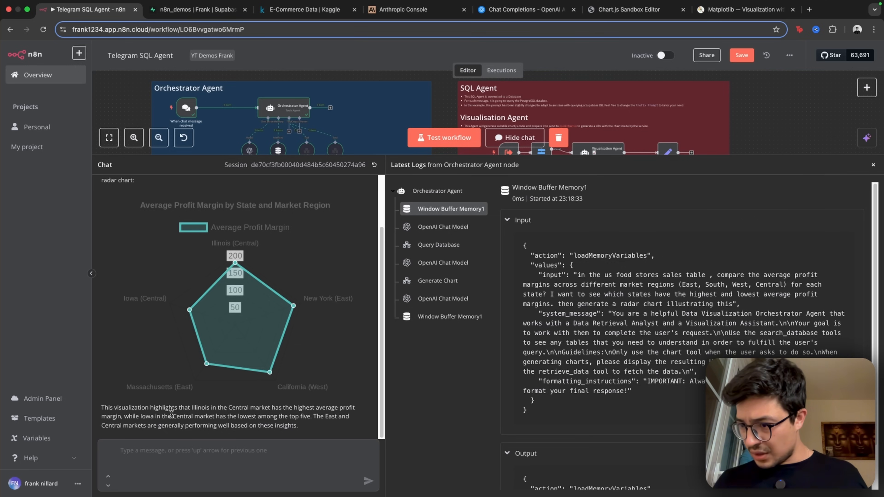
pyautogui.scroll(5, 182, 415)
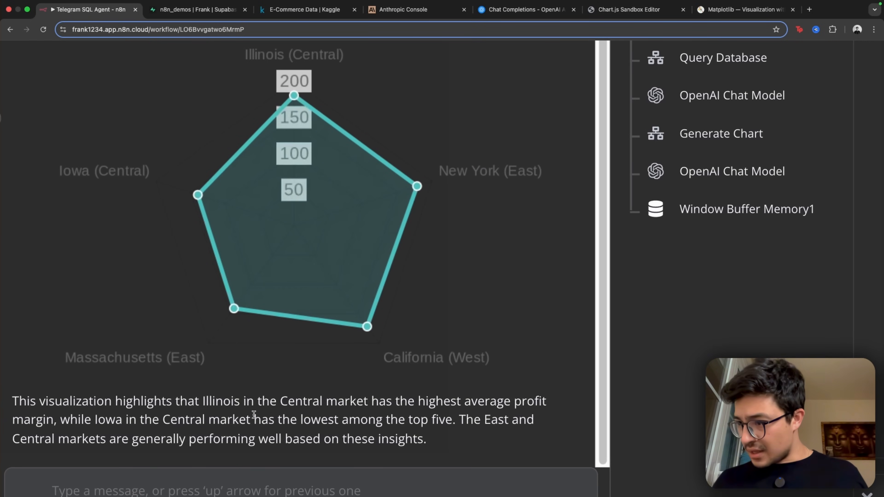
pyautogui.scroll(-5, 110, 419)
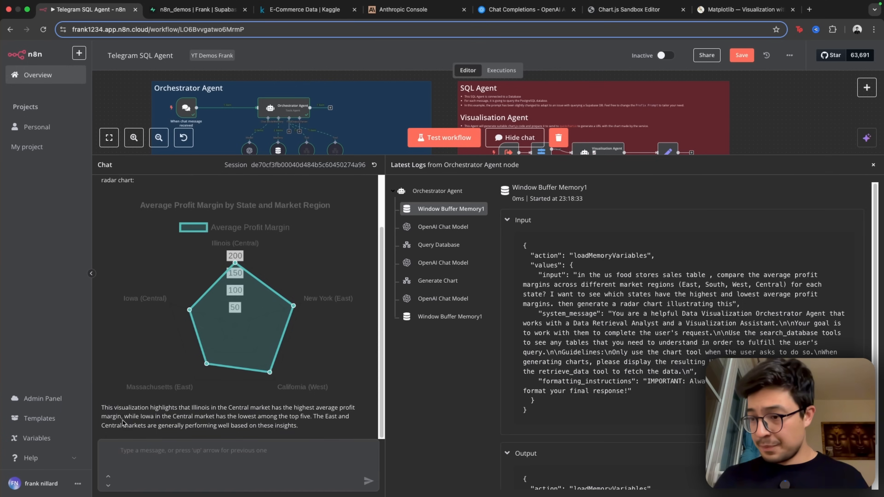
# - Write a chat message asking for unknown insights about these products that could drive business growth or increase margins, and request a visual as well
pyautogui.write('what are other ins')
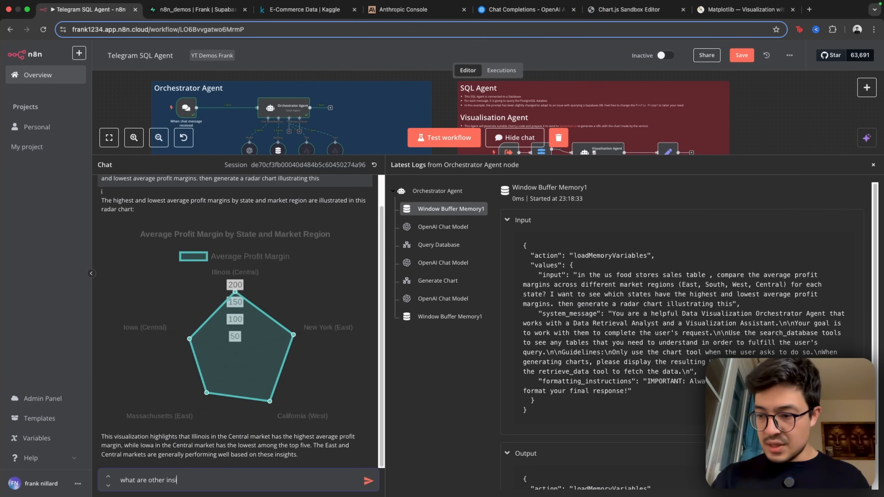
pyautogui.write('ights that i could have')
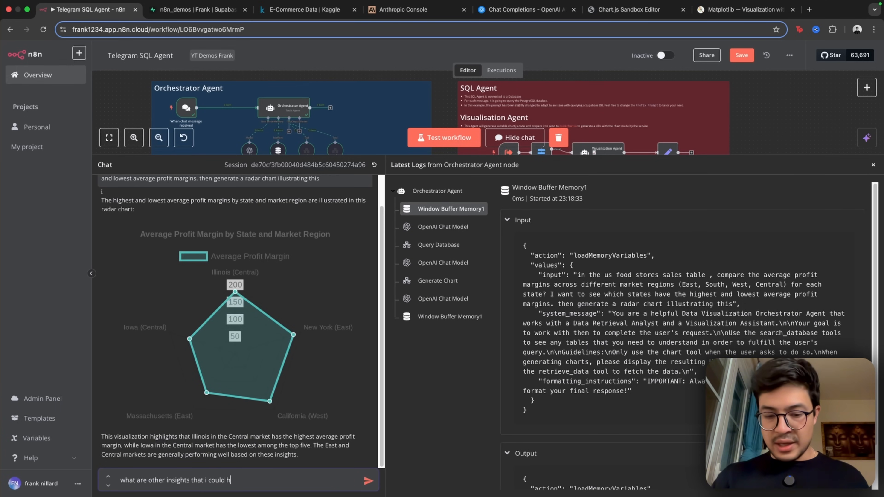
pyautogui.press('BackSpace')
pyautogui.press('BackSpace')
pyautogui.press('BackSpace')
pyautogui.press('BackSpace')
pyautogui.press('BackSpace')
pyautogui.press('BackSpace')
pyautogui.press('BackSpace')
pyautogui.press('BackSpace')
pyautogui.press('BackSpace')
pyautogui.press('BackSpace')
pyautogui.write('might have not')
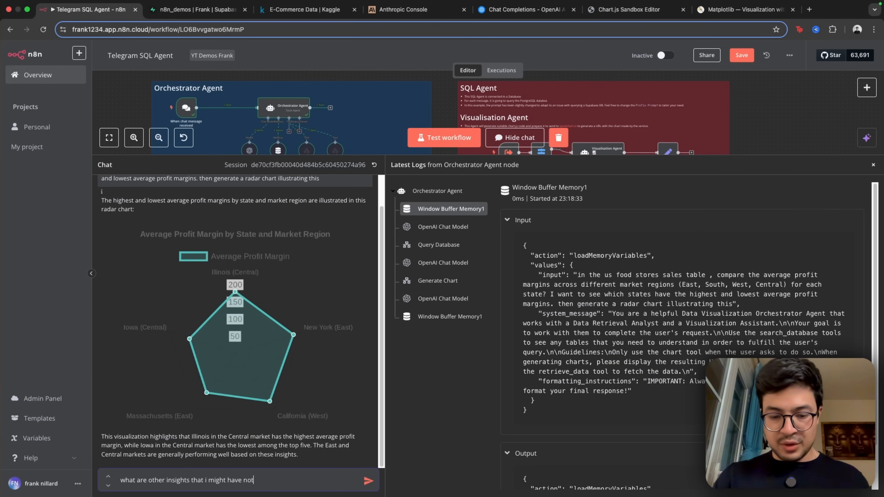
pyautogui.write(' known about about these prod')
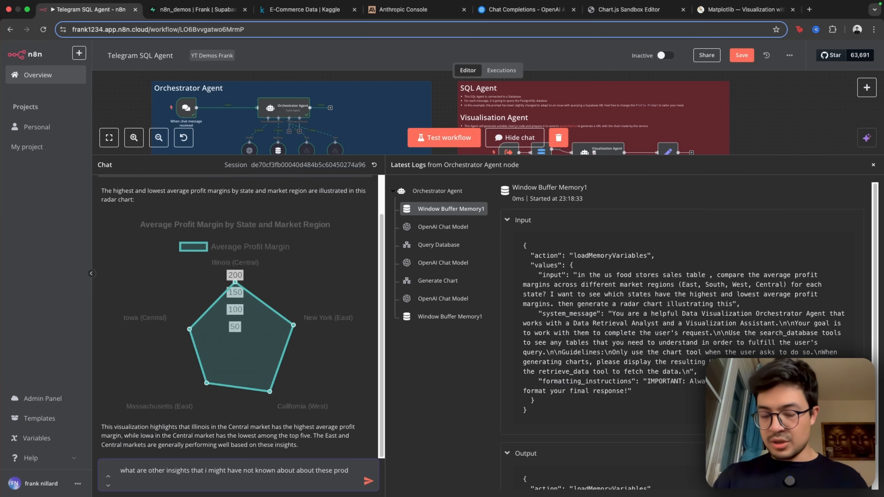
pyautogui.write('ucts that you dr')
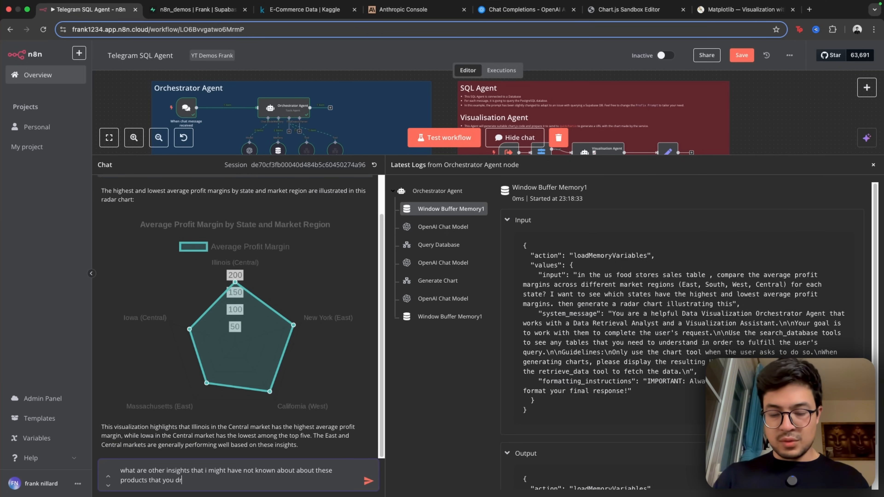
pyautogui.write('ive business')
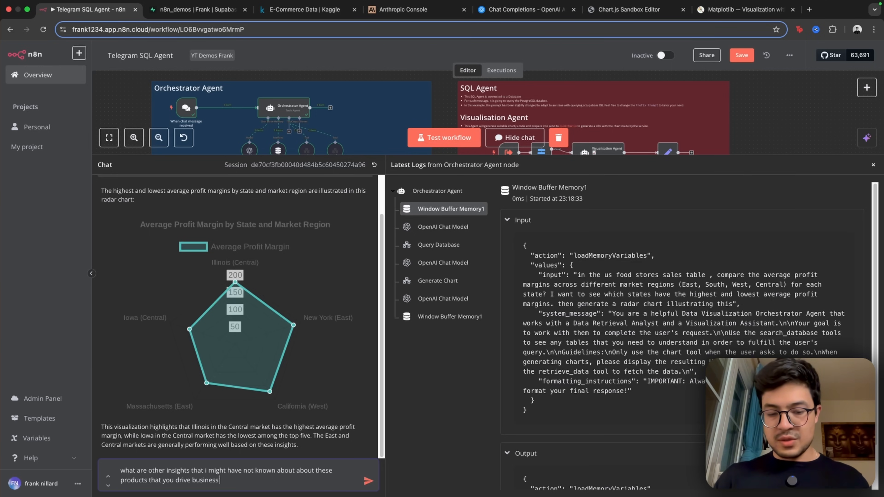
pyautogui.write(' growth or could in')
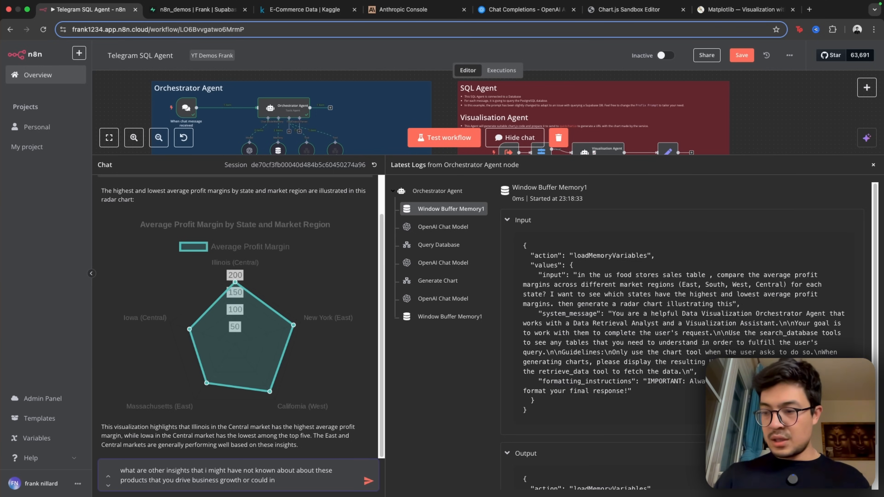
pyautogui.write('crease my markgins? prepare a visual as')
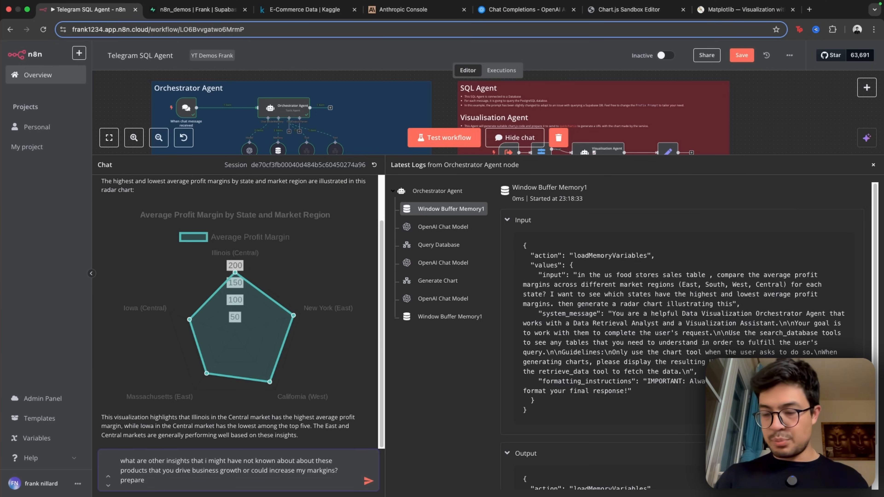
pyautogui.write(' well')
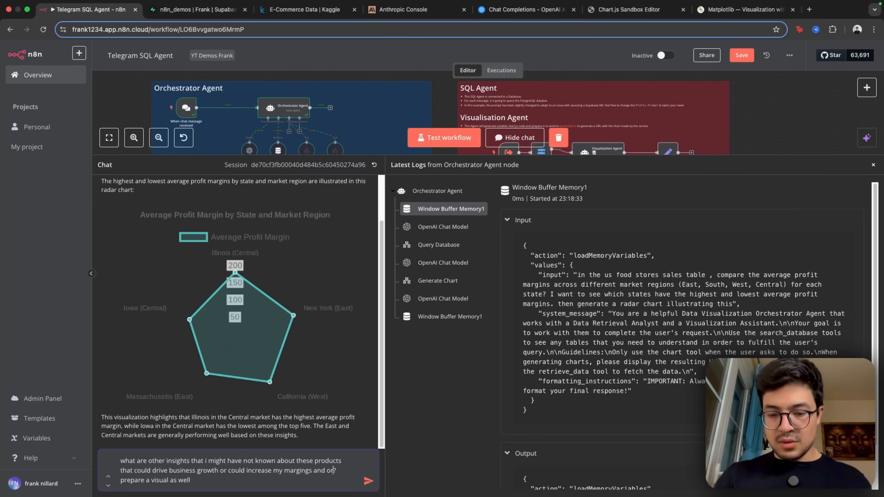
# - Add to the question that insights could also decrease losses, and send the message to the Orchestrator Agent
pyautogui.write('coudl ')
pyautogui.write('decrease m')
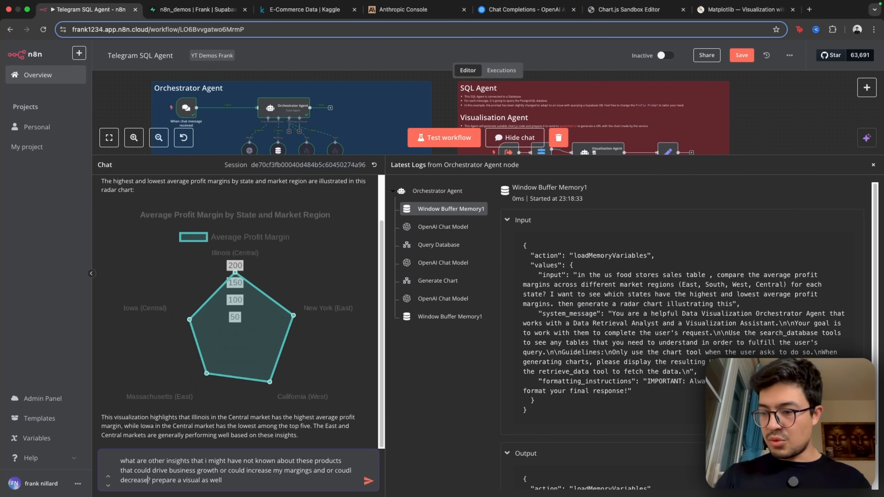
pyautogui.write('y losses')
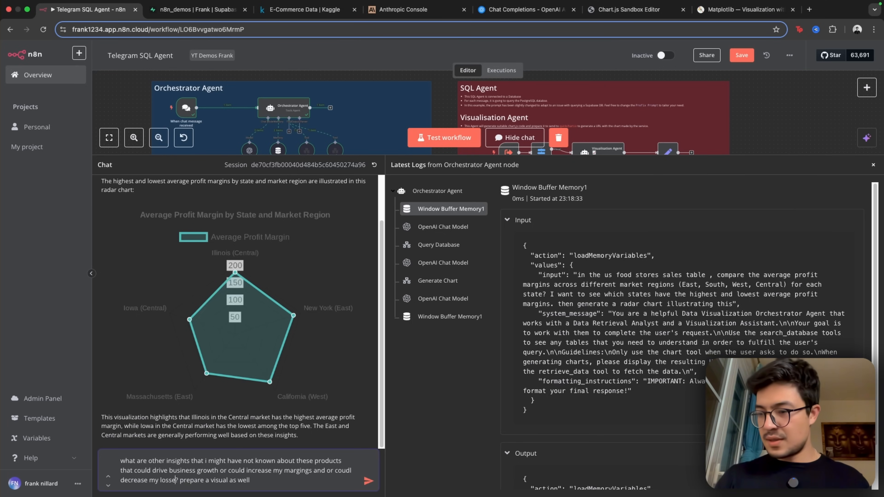
pyautogui.press('Return')
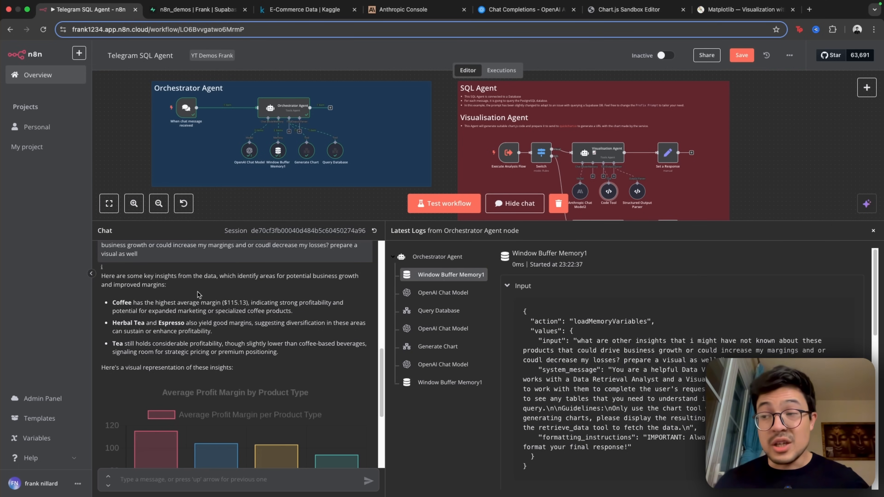
# - Read the agent's key insights on Coffee, Herbal Tea, Espresso and Tea in the chat reply
pyautogui.moveTo(152, 305); pyautogui.dragTo(229, 302)
pyautogui.click(189, 306)
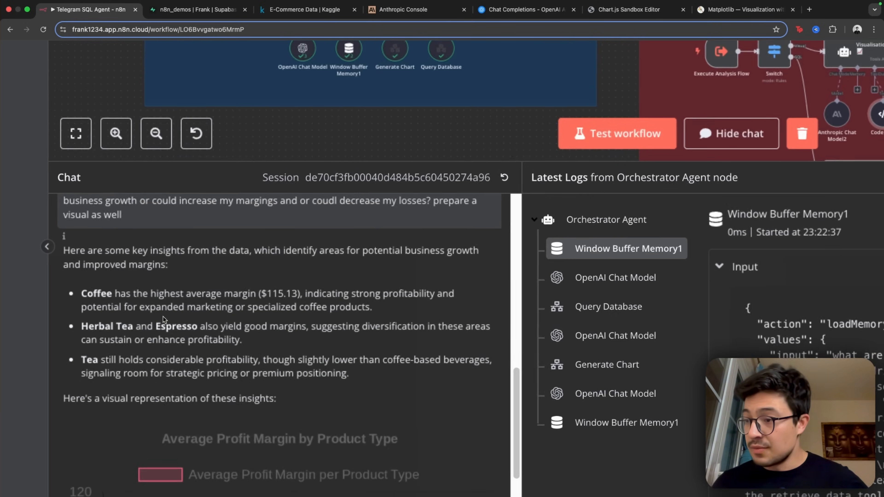
pyautogui.scroll(-1, 188, 317)
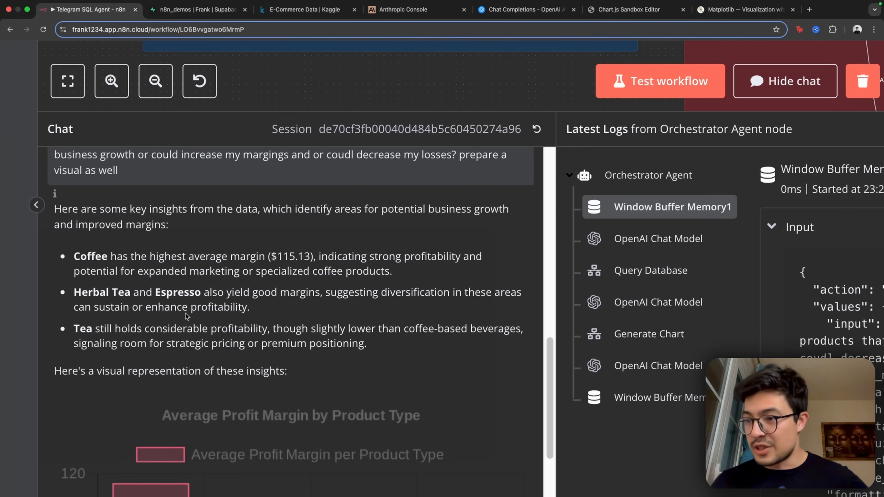
pyautogui.scroll(-1, 181, 289)
pyautogui.moveTo(223, 267); pyautogui.dragTo(339, 265)
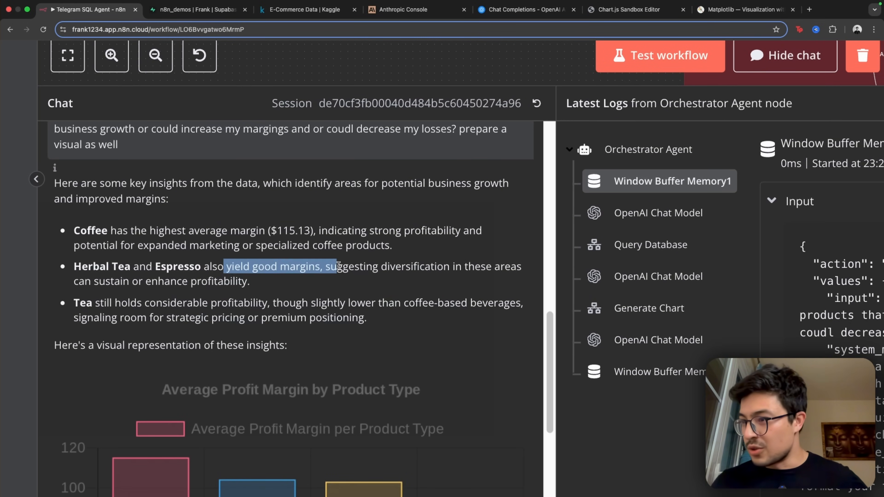
pyautogui.scroll(-1, 318, 304)
pyautogui.moveTo(74, 279); pyautogui.dragTo(375, 293)
pyautogui.click(270, 281)
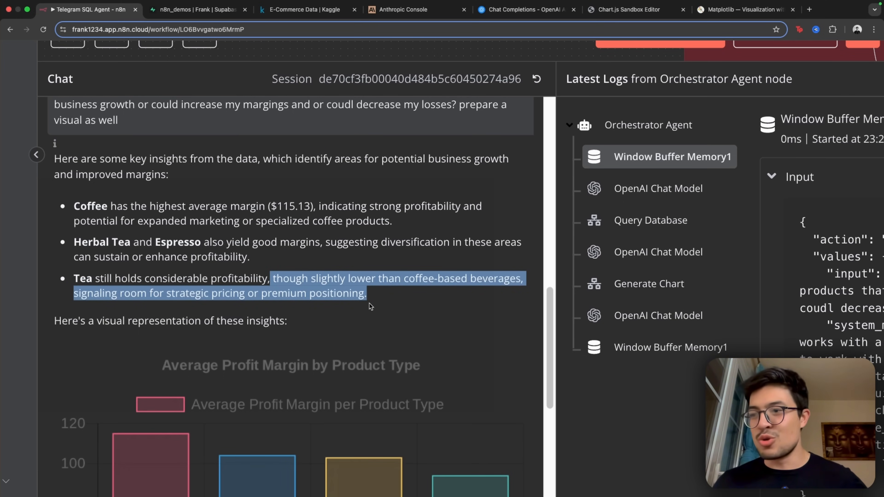
# - Examine the bar chart of average profit margin by product type and the recommendation beneath it
pyautogui.scroll(-2, 370, 304)
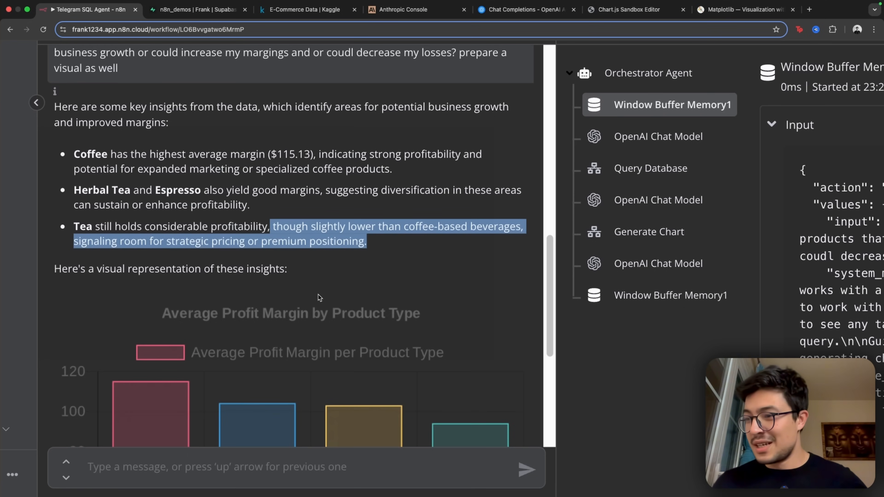
pyautogui.scroll(-3, 319, 295)
pyautogui.scroll(-5, 319, 300)
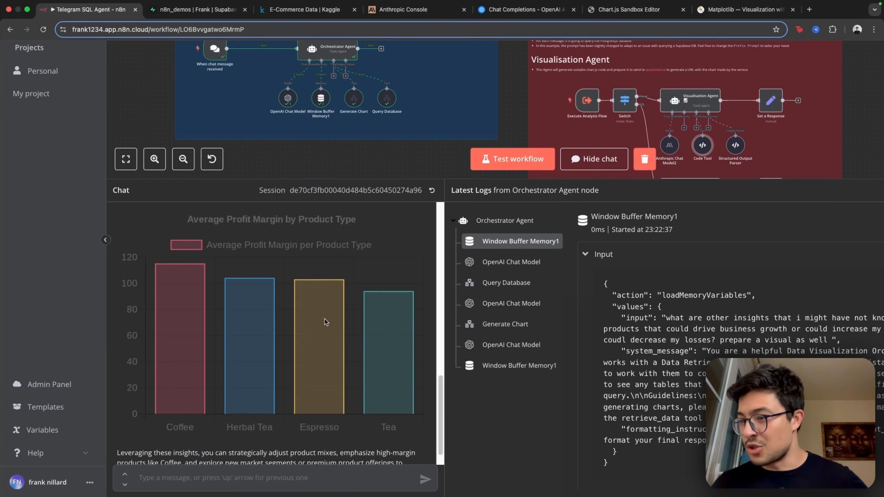
pyautogui.scroll(-1, 224, 333)
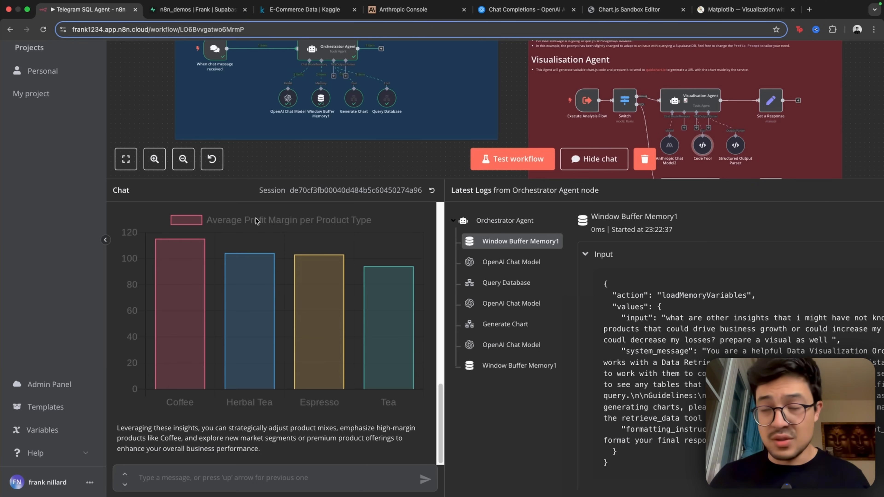
# - Reduce the height of the chat and logs area to give the workflow canvas more room
pyautogui.moveTo(350, 180); pyautogui.dragTo(352, 327)
pyautogui.scroll(-3, 326, 202)
pyautogui.scroll(1, 325, 203)
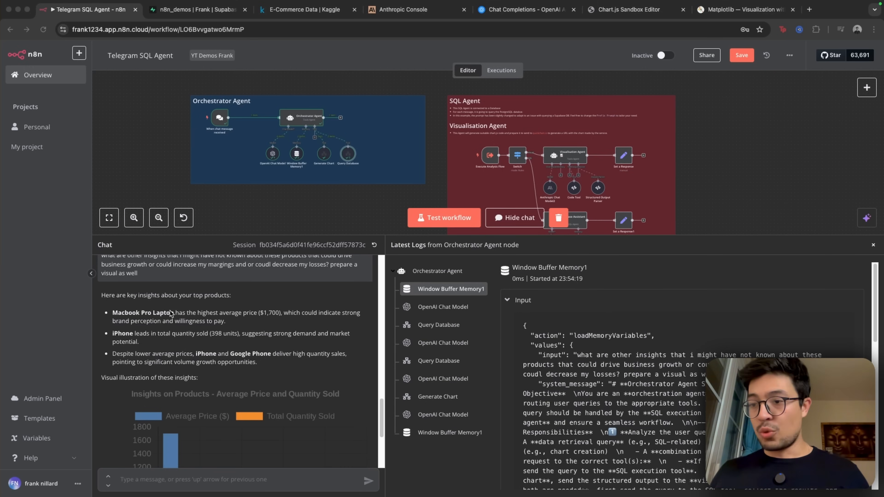
# - Read the chat reply's key insights about the top tech products above their chart
pyautogui.scroll(1, 170, 312)
pyautogui.scroll(-2, 170, 312)
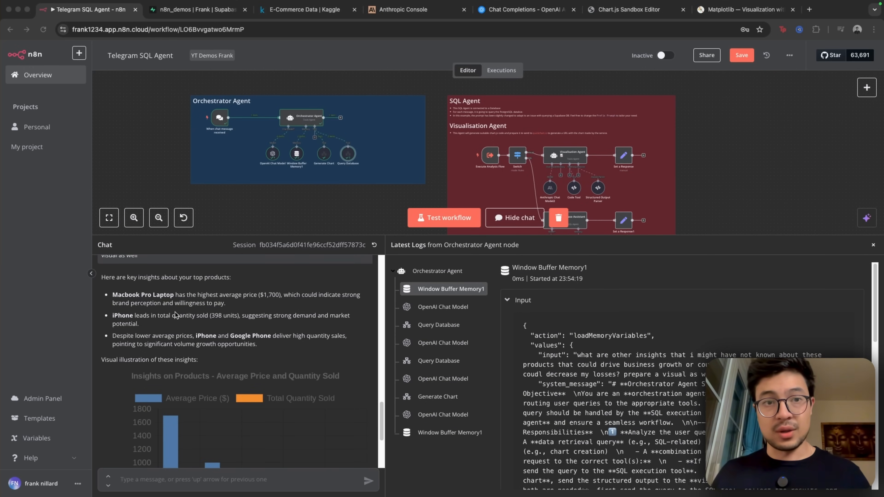
pyautogui.scroll(2, 186, 315)
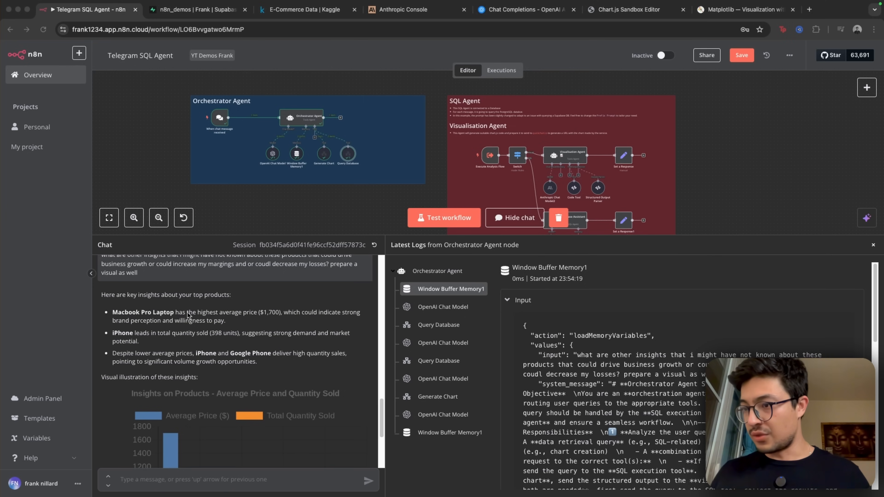
pyautogui.scroll(1, 188, 316)
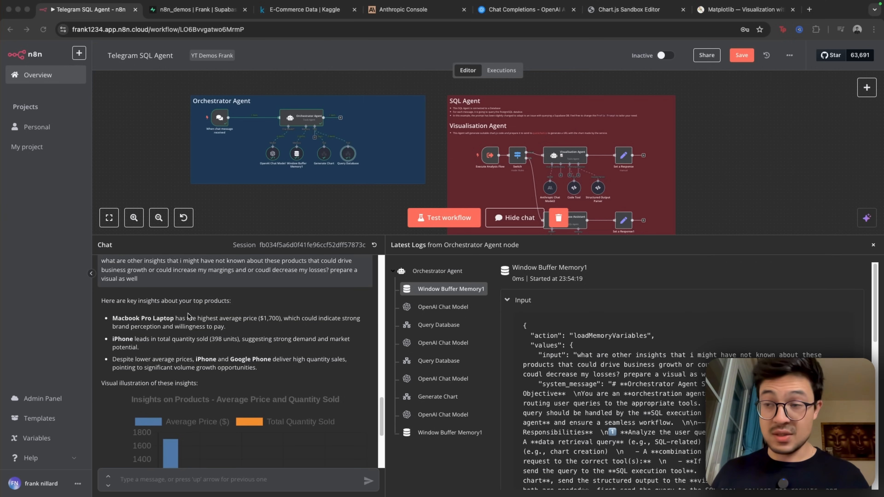
# - Switch to Supabase and view the tech_products_sales table through to its last columns
pyautogui.click(197, 10)
pyautogui.click(82, 195)
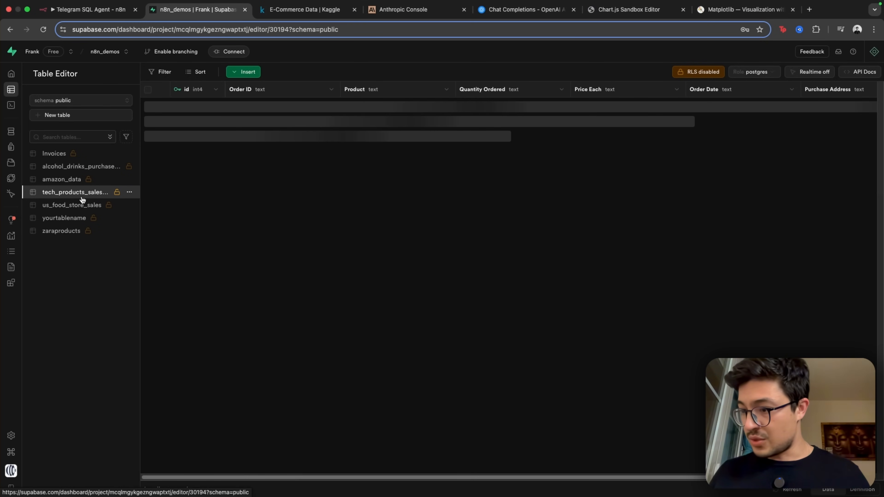
pyautogui.hscroll(3, 351, 311)
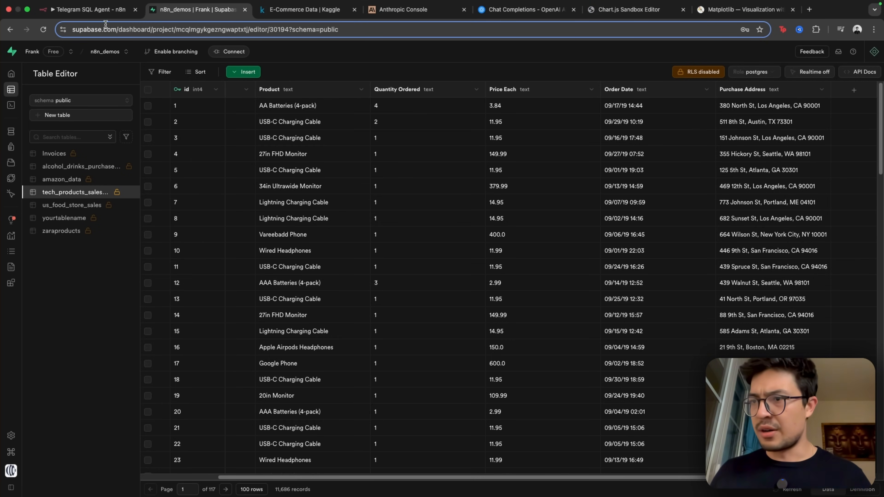
# - Switch back to n8n and review the insights on Macbook Pro Laptop, iPhone and Google Phone
pyautogui.click(106, 12)
pyautogui.scroll(-2, 233, 383)
pyautogui.scroll(4, 132, 333)
pyautogui.scroll(2, 131, 333)
pyautogui.scroll(-4, 240, 314)
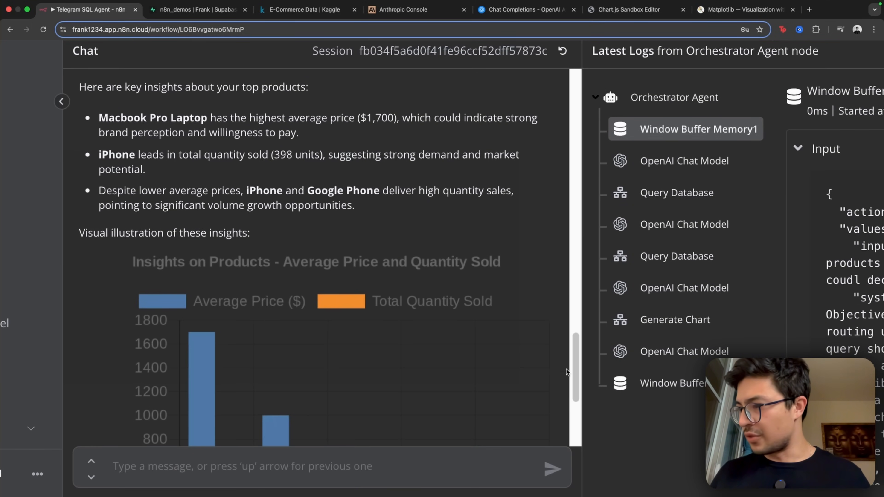
pyautogui.moveTo(579, 355); pyautogui.dragTo(581, 357)
# - Examine the bar chart of average price and total quantity sold per product and the strategic advice below it
pyautogui.scroll(-5, 482, 345)
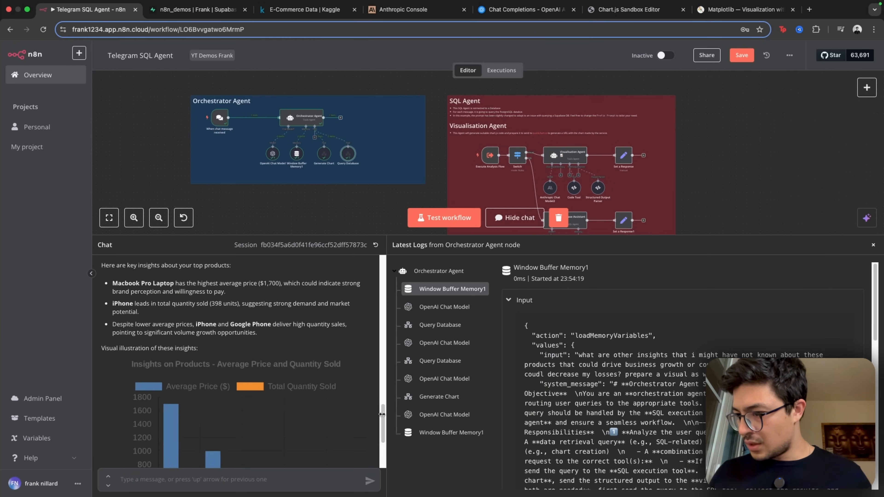
pyautogui.scroll(1, 386, 431)
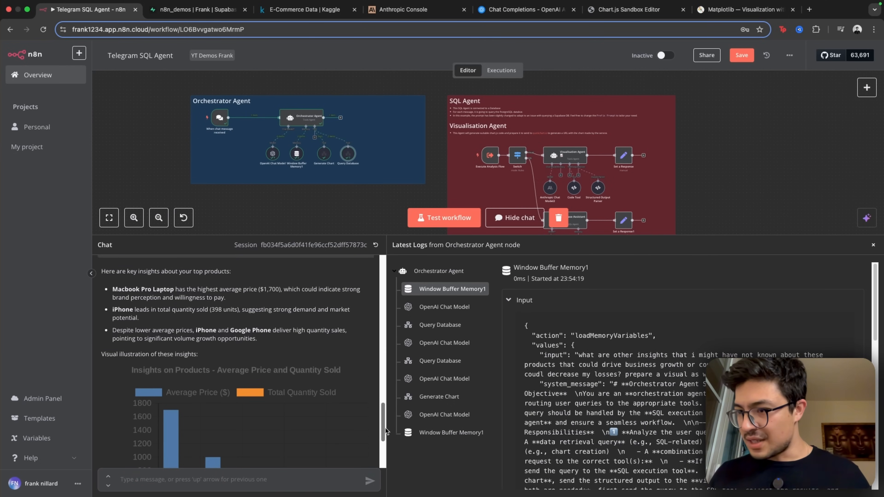
pyautogui.scroll(-3, 202, 286)
pyautogui.scroll(-1, 239, 393)
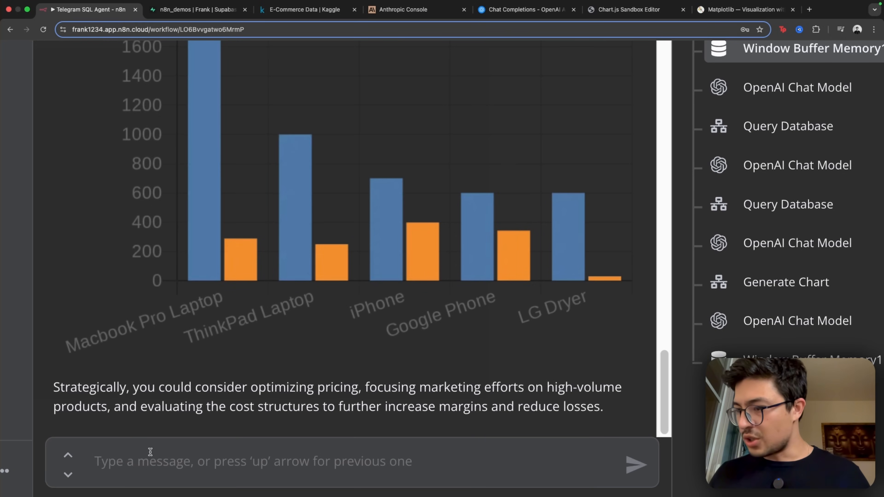
pyautogui.scroll(2, 357, 380)
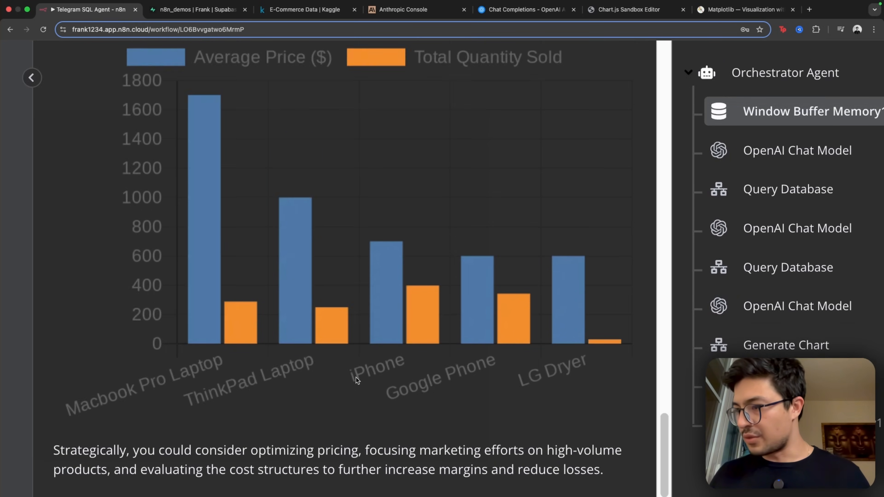
pyautogui.scroll(-3, 356, 378)
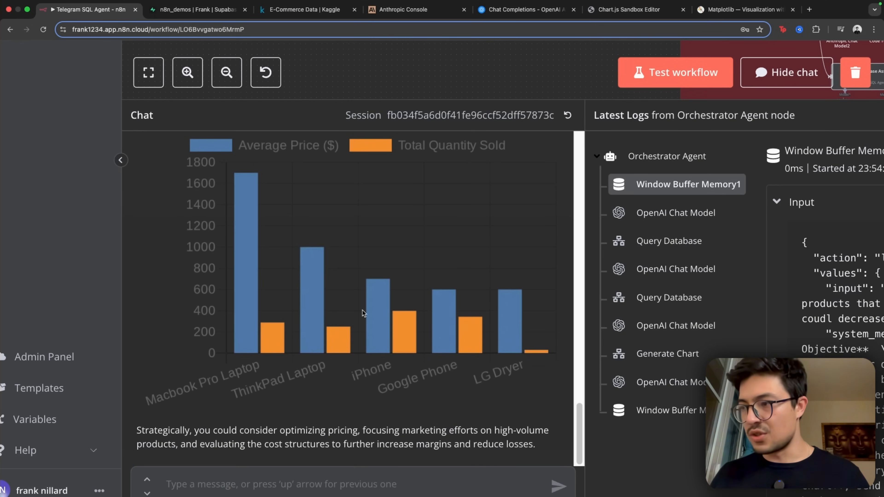
pyautogui.scroll(-3, 363, 311)
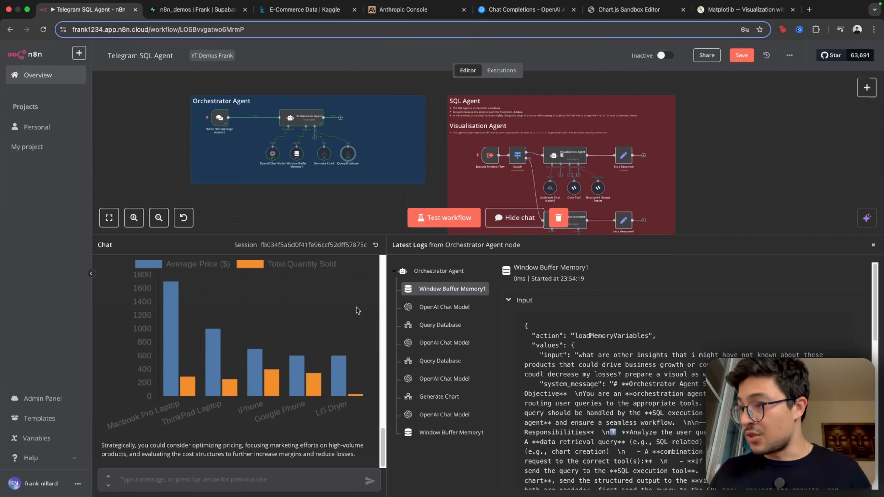
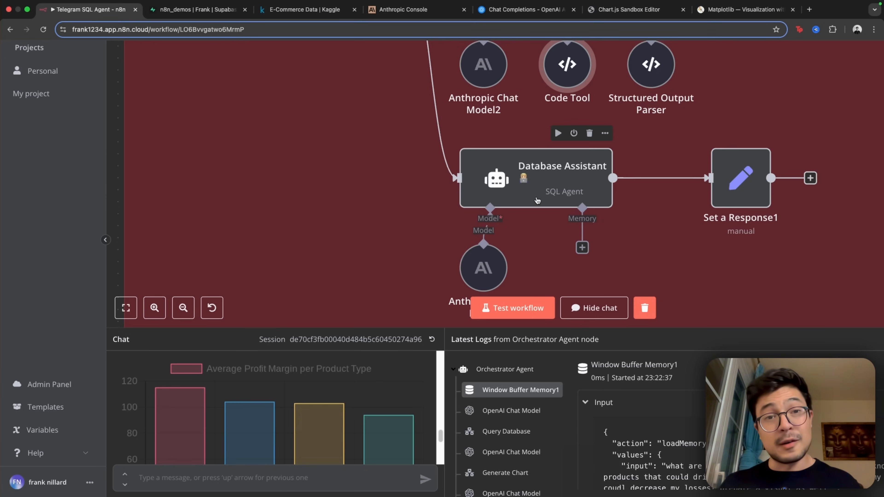
# - Inspect the Orchestrator Agent section with its chat trigger, chat model, memory and tools up close
pyautogui.scroll(-5, 558, 172)
pyautogui.scroll(2, 558, 172)
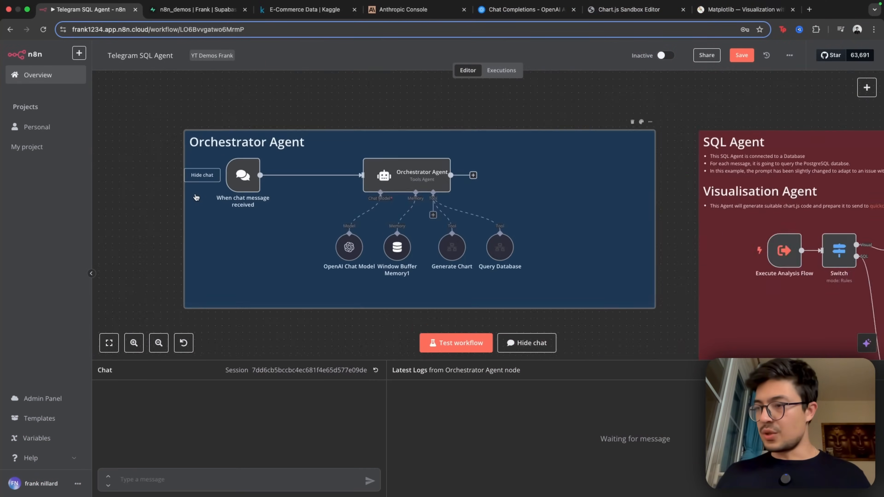
pyautogui.scroll(3, 196, 198)
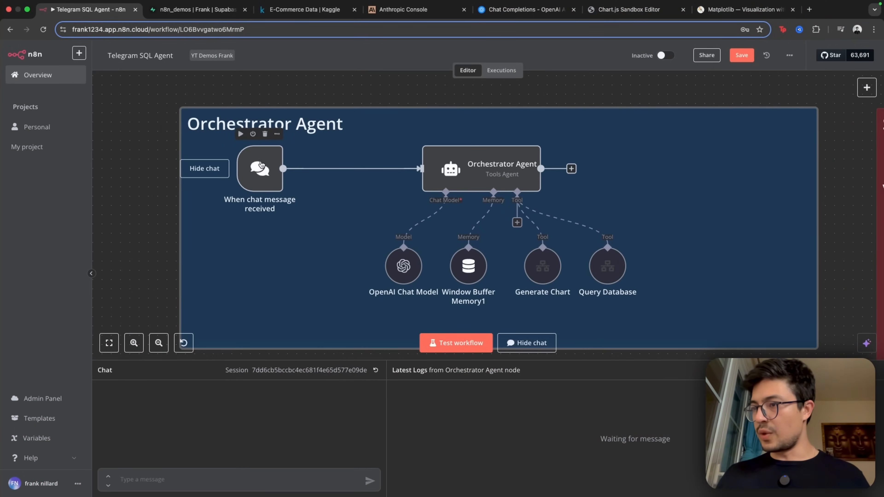
# - Look over the Telegram Trigger flow with its text and photo branches, and return to the Orchestrator Agent section with its chat trigger
pyautogui.scroll(-10, 427, 278)
pyautogui.scroll(8, 261, 102)
pyautogui.scroll(2, 388, 240)
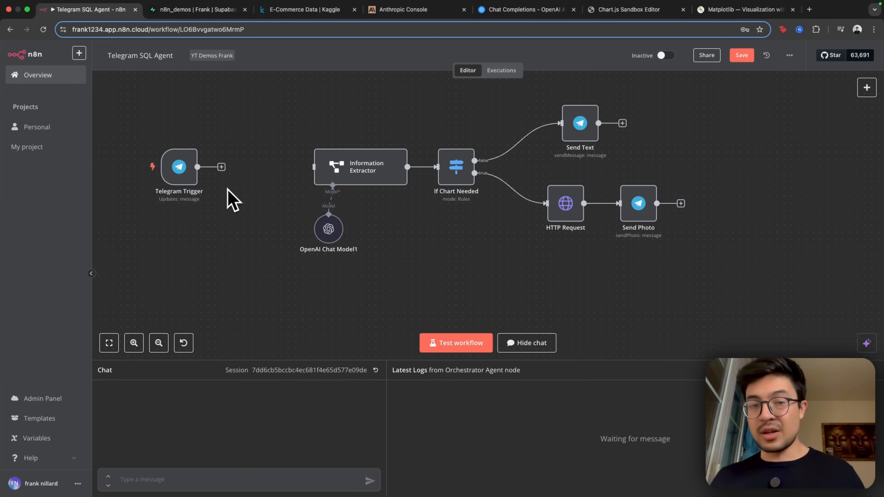
pyautogui.scroll(5, 122, 58)
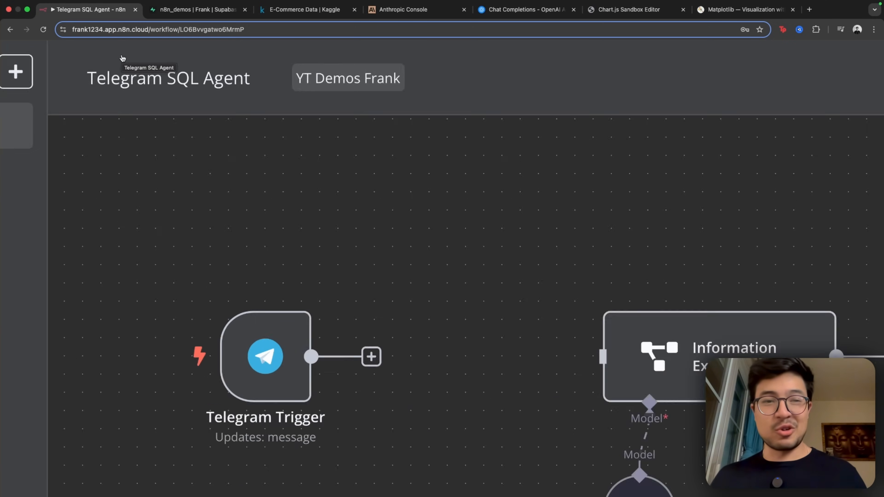
pyautogui.scroll(-5, 123, 58)
pyautogui.scroll(-10, 234, 129)
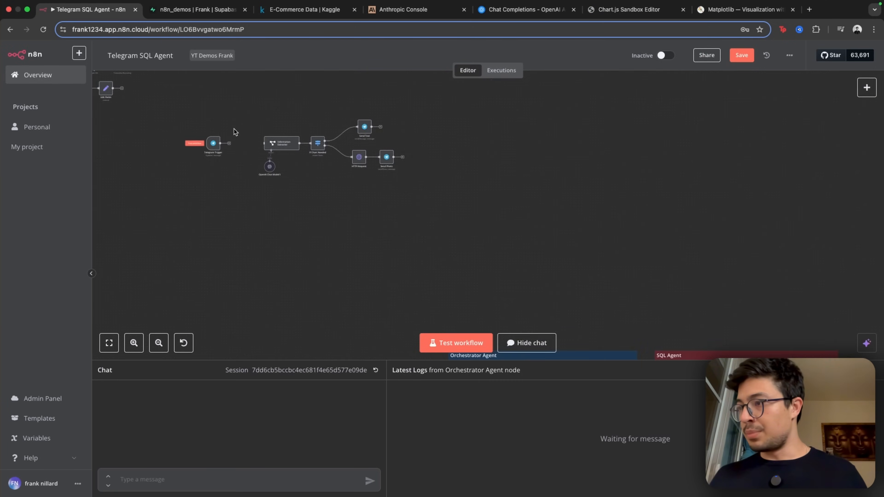
pyautogui.scroll(8, 439, 283)
pyautogui.scroll(-2, 438, 283)
pyautogui.scroll(2, 428, 268)
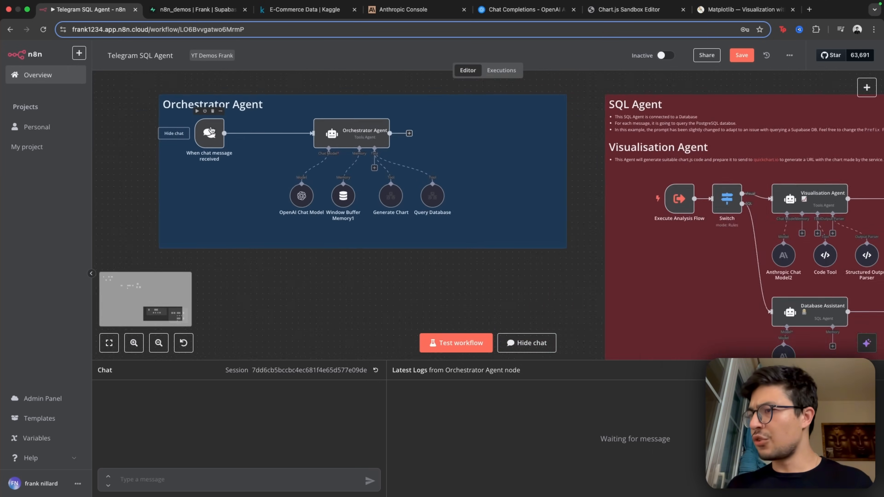
pyautogui.scroll(5, 210, 128)
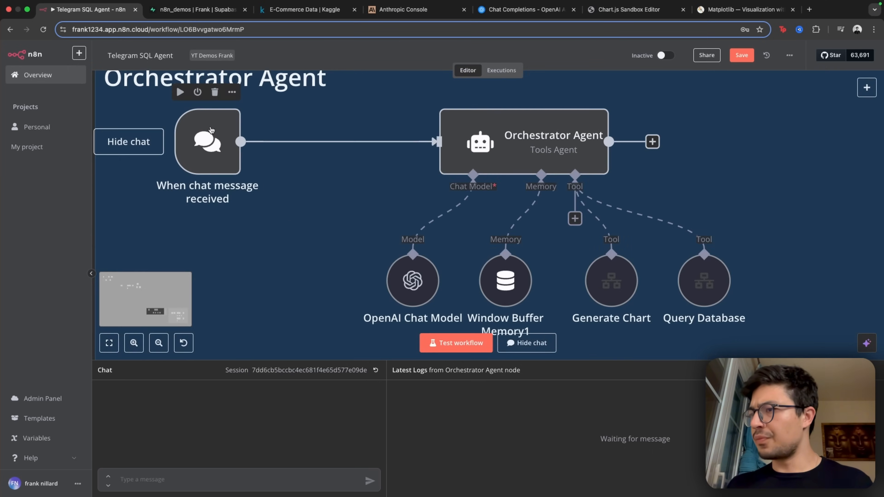
pyautogui.hscroll(-1, 331, 204)
pyautogui.scroll(-3, 326, 206)
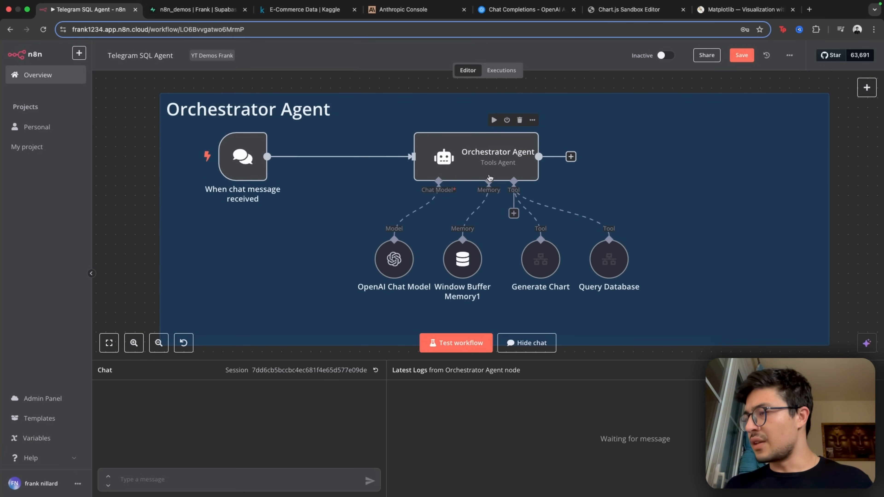
pyautogui.write('generate a')
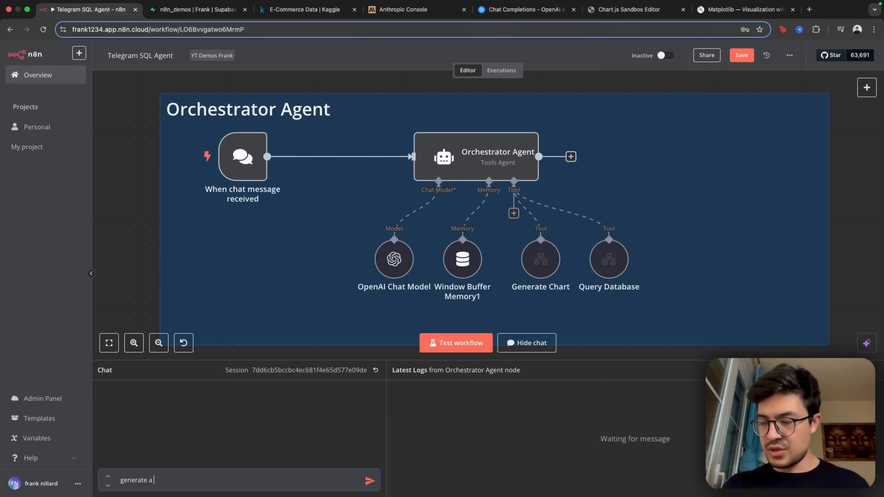
pyautogui.write(' visual')
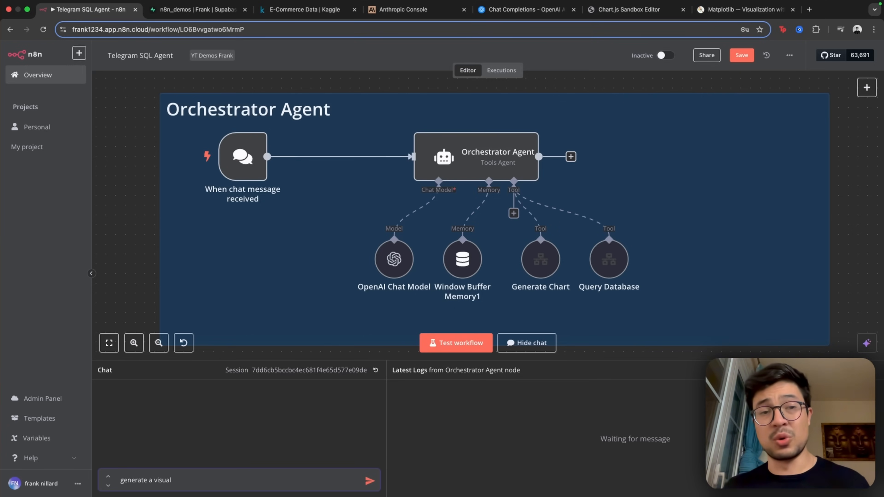
pyautogui.press('super+a')
pyautogui.press('BackSpace')
# - Send the chat message "give me the top 3 tech products and create a bar chart" to the Orchestrator Agent
pyautogui.write('give me the ')
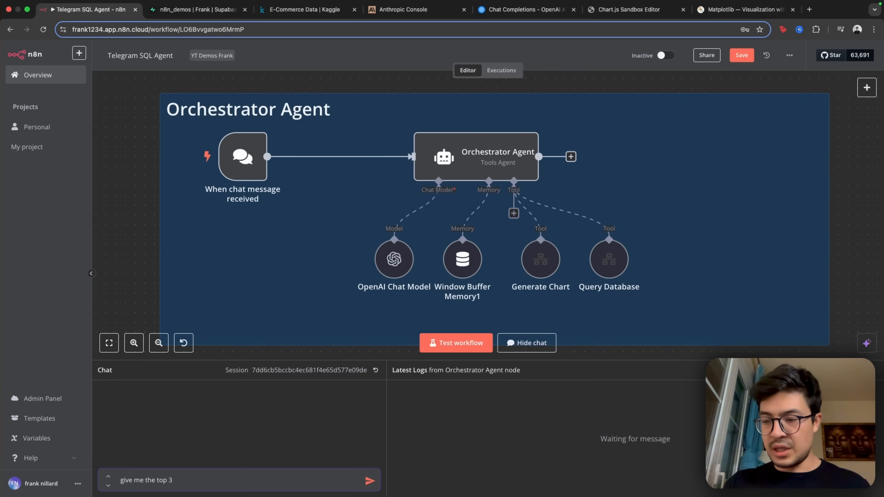
pyautogui.write('top 3 tehc prou')
pyautogui.press('BackSpace')
pyautogui.write('ducts and')
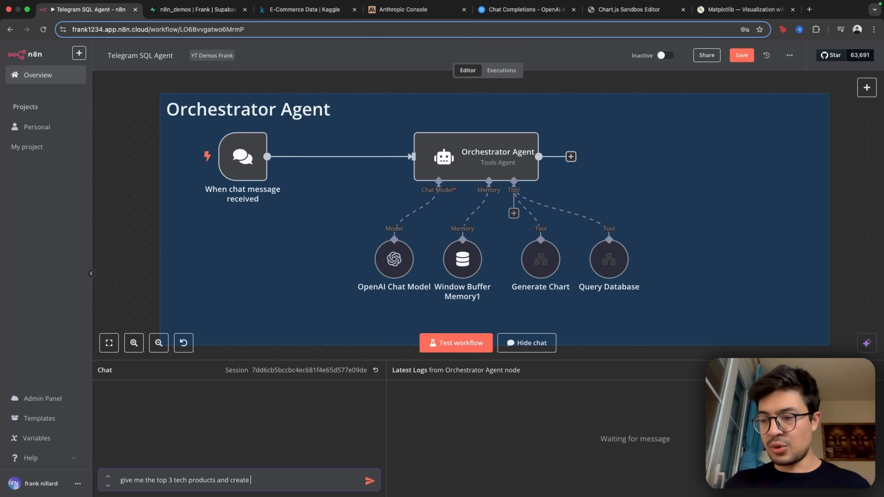
pyautogui.write('create a bar chart')
pyautogui.press('Return')
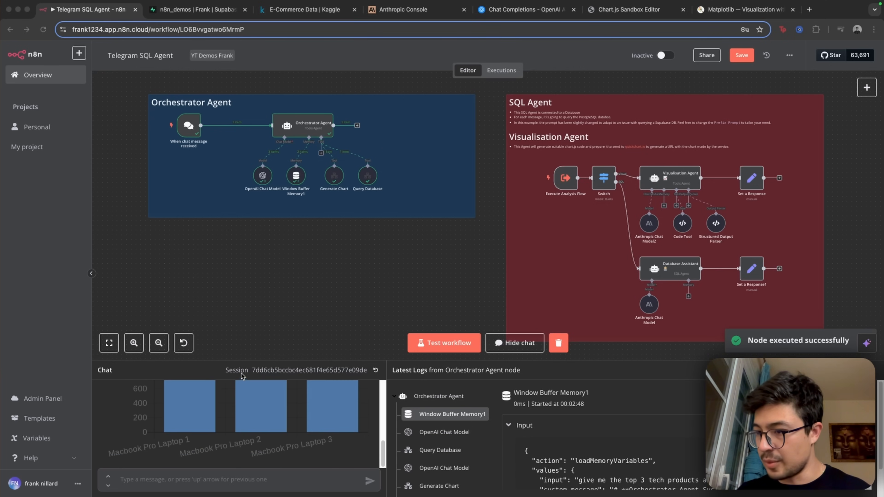
# - View the chat reply, check the chat trigger node, and open the Orchestrator Agent node's parameters
pyautogui.moveTo(243, 377)
pyautogui.mouseDown()
pyautogui.moveTo(242, 213)
pyautogui.moveTo(244, 360)
pyautogui.mouseUp()
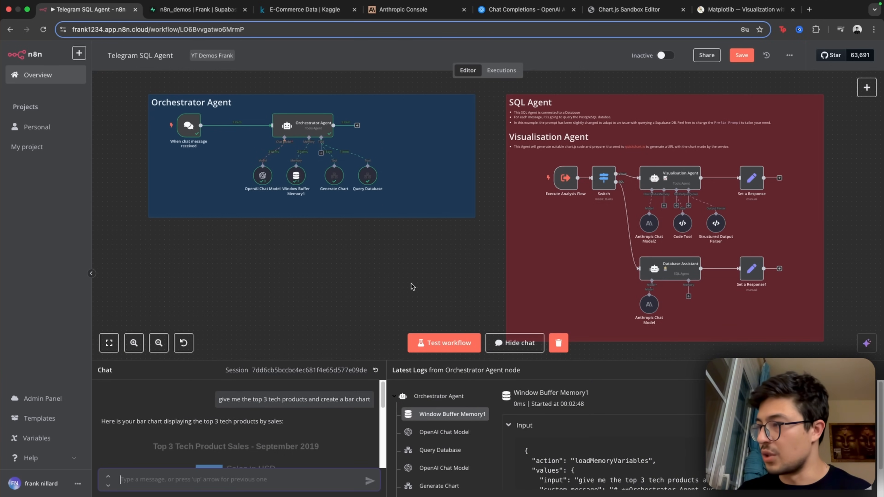
pyautogui.scroll(5, 313, 166)
pyautogui.scroll(3, 313, 166)
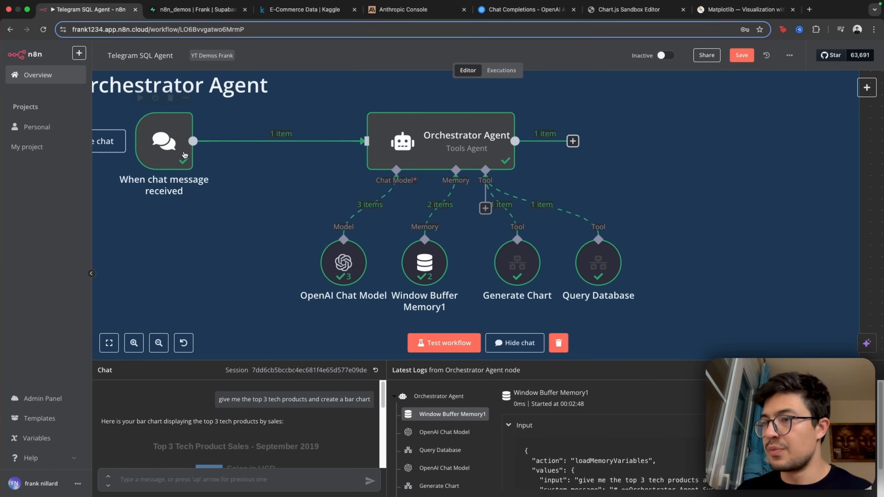
pyautogui.doubleClick(164, 142)
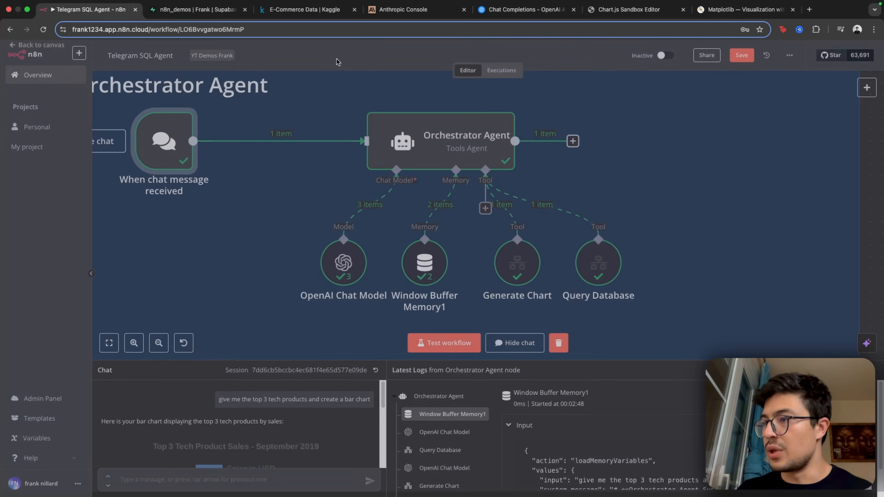
pyautogui.click(336, 58)
pyautogui.click(439, 149)
pyautogui.doubleClick(439, 149)
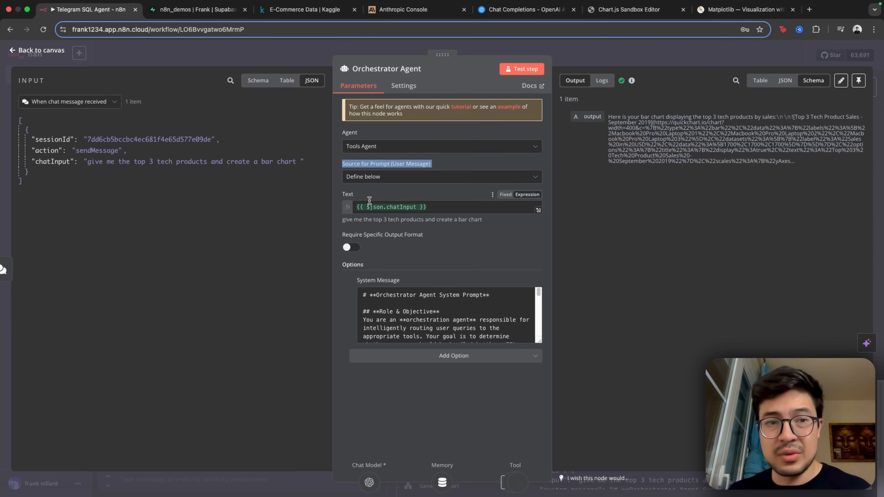
# - Insert "Do this and that..", a blank line and "Here's the user input" before the {{ $json.chatInput }} expression in the agent's prompt text
pyautogui.click(357, 207)
pyautogui.write('Do this and that')
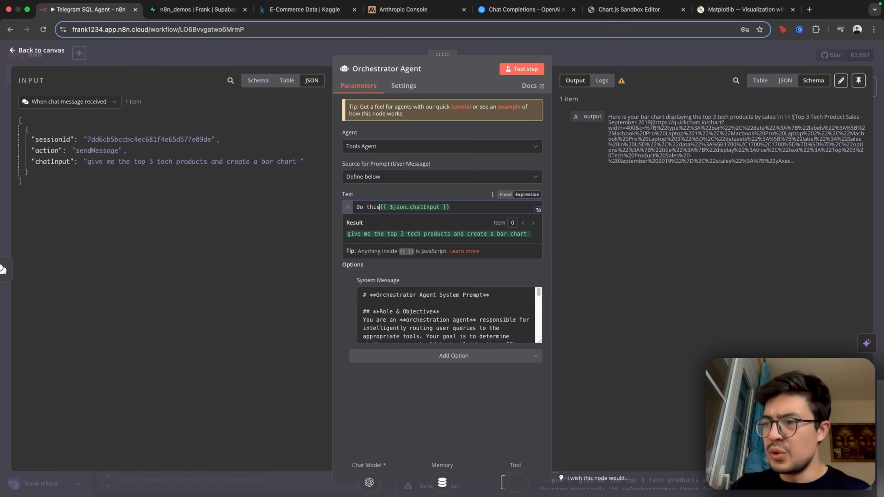
pyautogui.write('..')
pyautogui.press('Return')
pyautogui.press('Return')
pyautogui.write("Here's the user input")
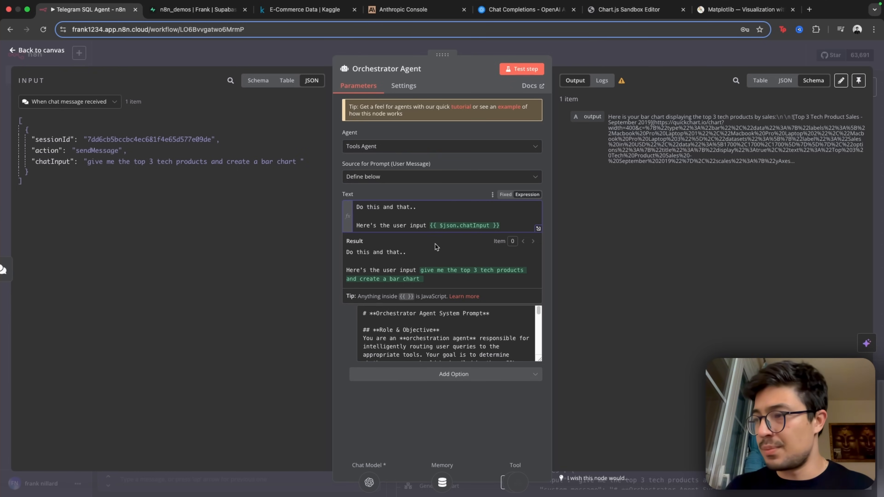
pyautogui.click(400, 390)
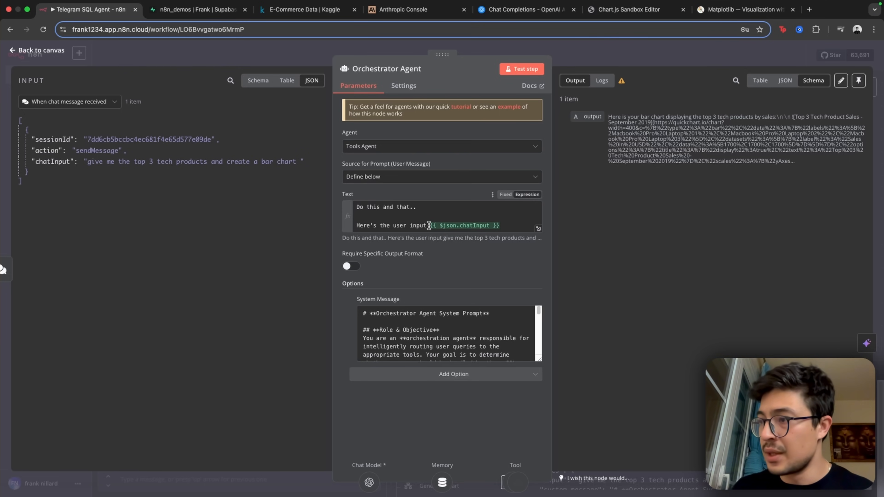
# - Remove the added instructions so the agent's prompt text holds only the {{ $json.chatInput }} expression
pyautogui.moveTo(429, 225); pyautogui.dragTo(354, 207)
pyautogui.press('BackSpace')
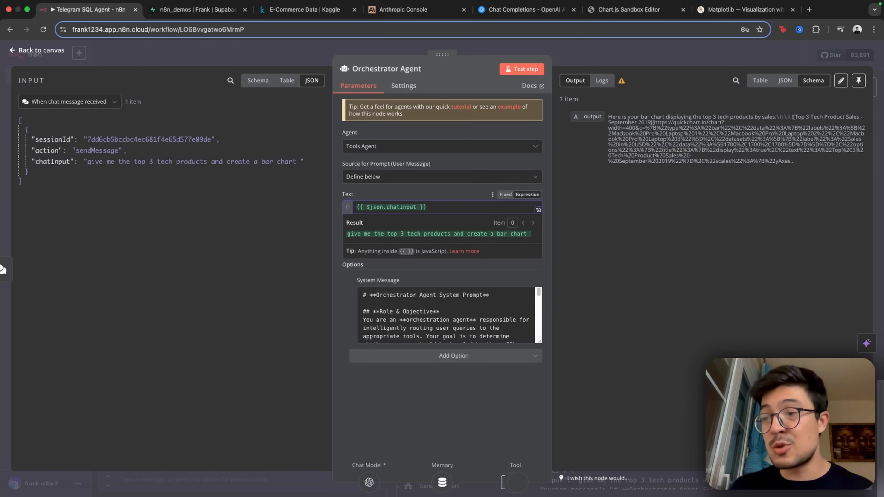
pyautogui.click(438, 206)
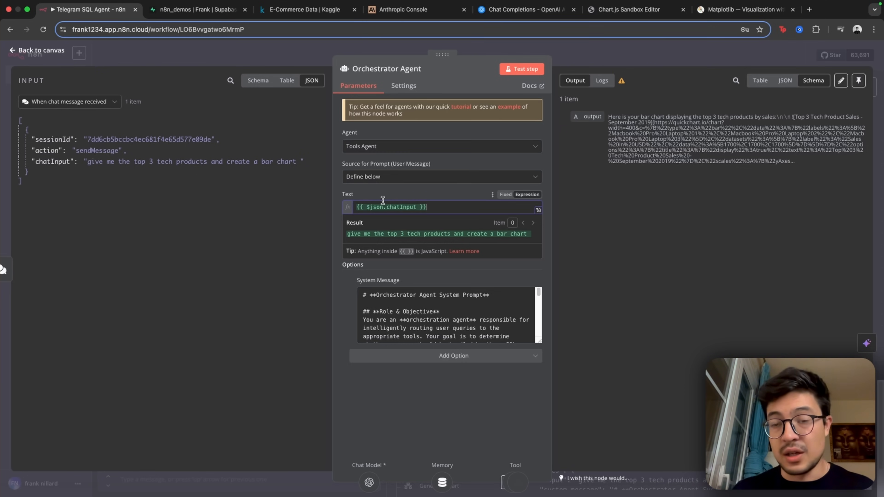
# - Read through the Orchestrator Agent's system message, from role and objective to output expectations, and return to the canvas
pyautogui.click(424, 396)
pyautogui.scroll(6, 472, 333)
pyautogui.scroll(-8, 471, 333)
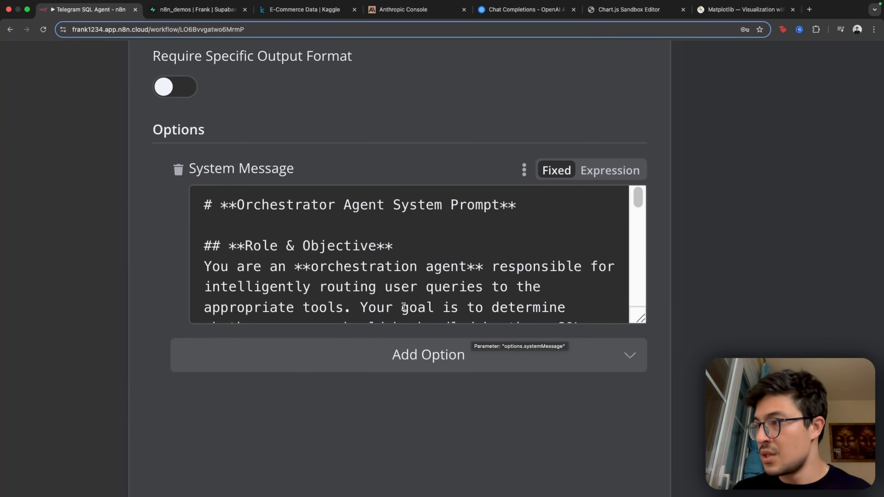
pyautogui.scroll(-5, 409, 311)
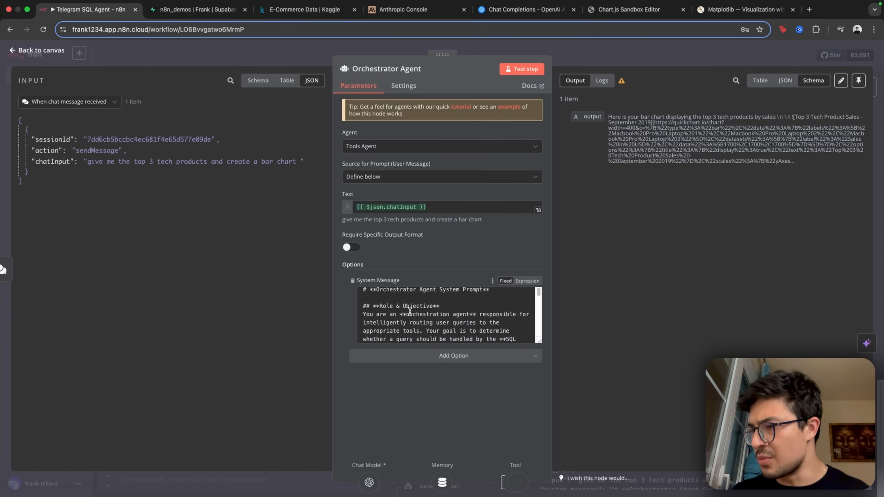
pyautogui.scroll(-5, 410, 317)
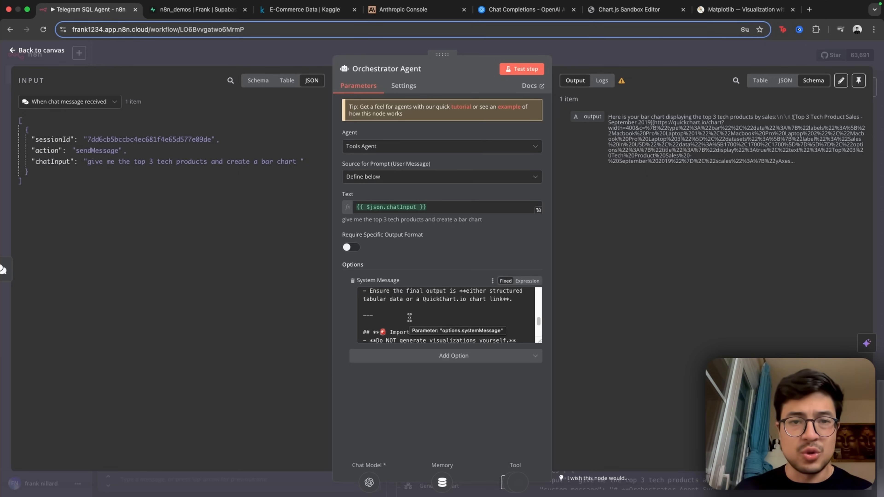
pyautogui.scroll(3, 410, 313)
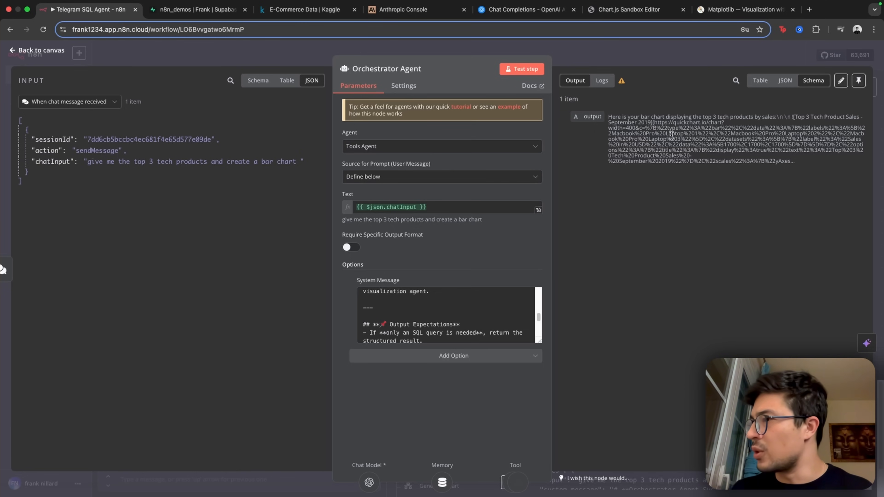
pyautogui.click(659, 57)
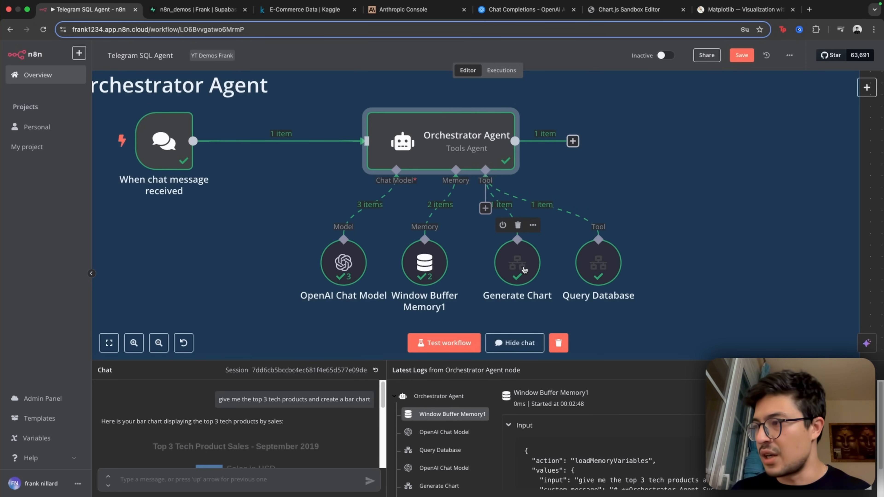
# - Reopen the Orchestrator Agent node, examine its output text with the QuickChart link, and close the node
pyautogui.doubleClick(490, 154)
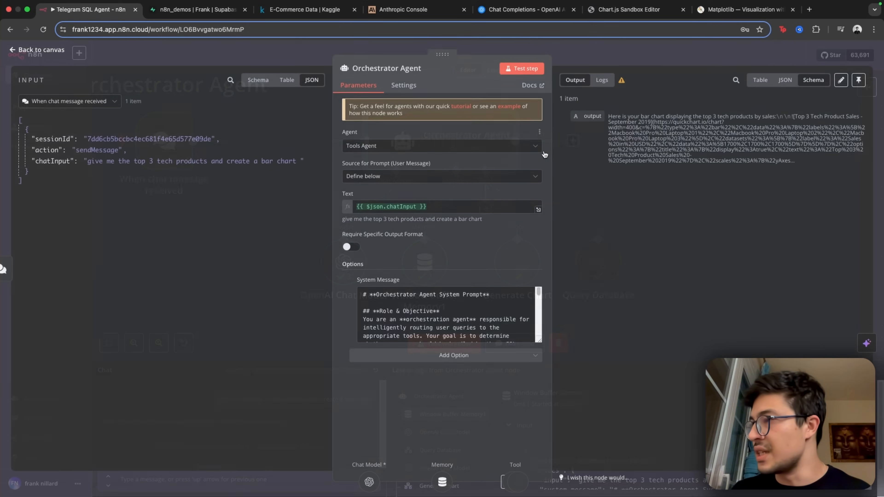
pyautogui.moveTo(614, 116); pyautogui.dragTo(790, 164)
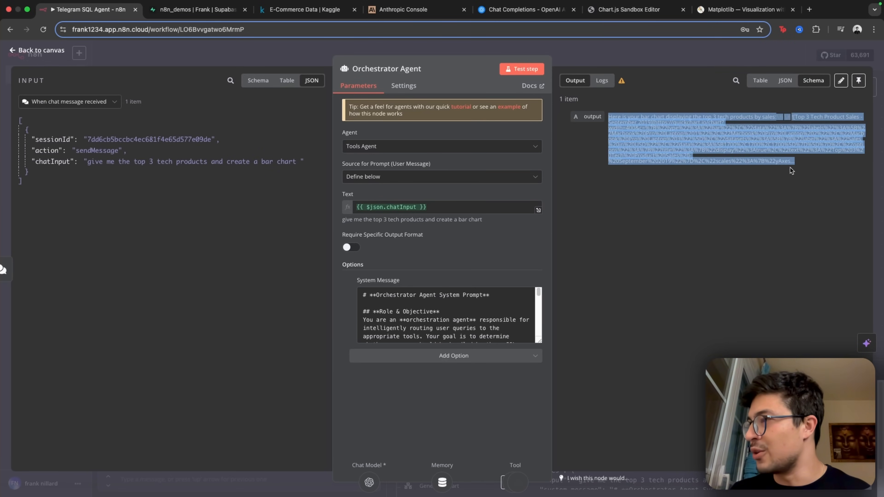
pyautogui.click(816, 166)
pyautogui.moveTo(611, 116); pyautogui.dragTo(807, 151)
pyautogui.click(801, 155)
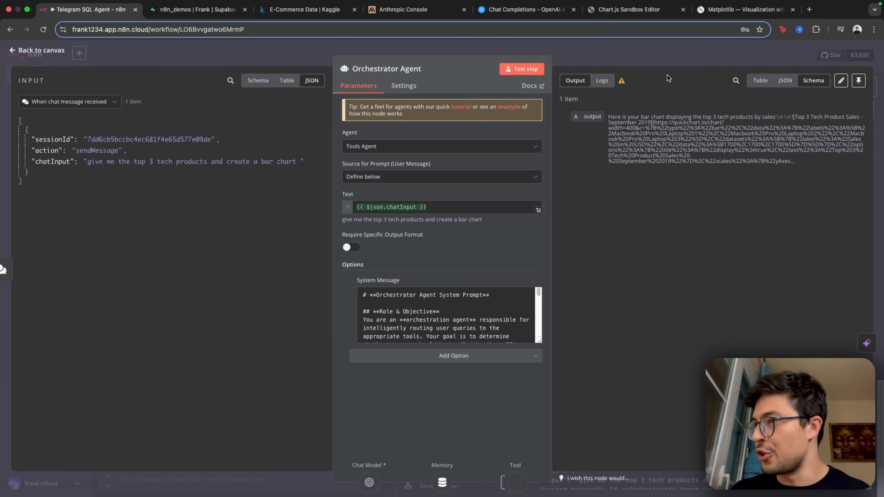
pyautogui.press('Escape')
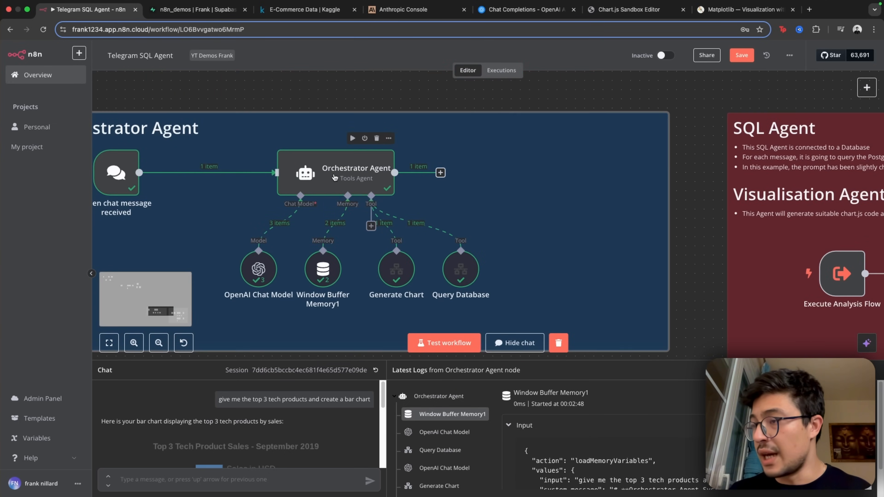
# - Examine the OpenAI Chat Model node's input messages and its list of available models, keeping gpt-4.5-preview
pyautogui.doubleClick(340, 175)
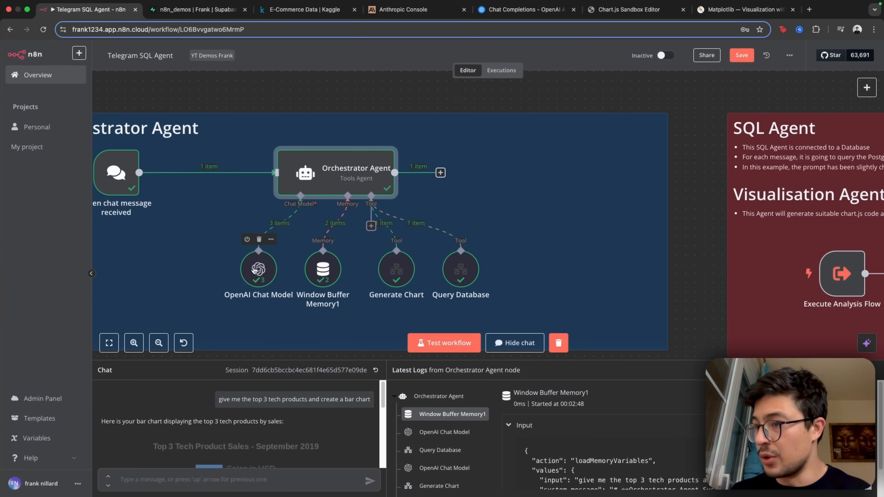
pyautogui.doubleClick(257, 269)
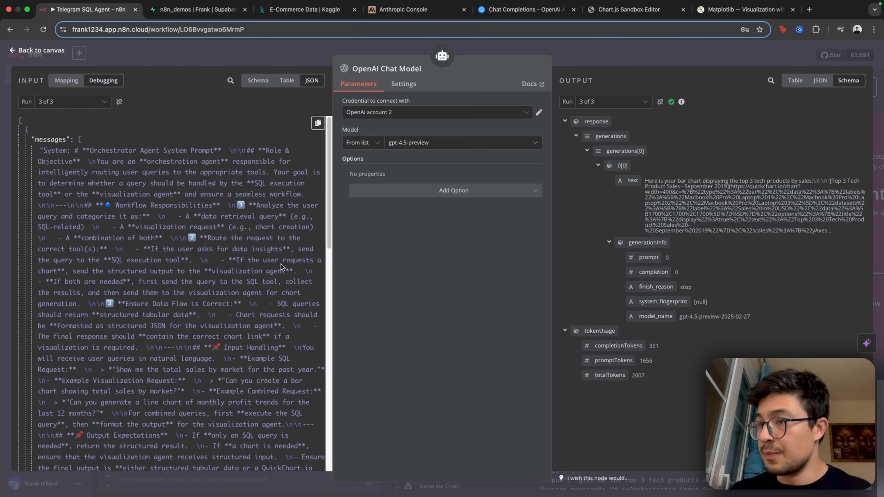
pyautogui.scroll(-15, 281, 264)
pyautogui.scroll(-5, 215, 196)
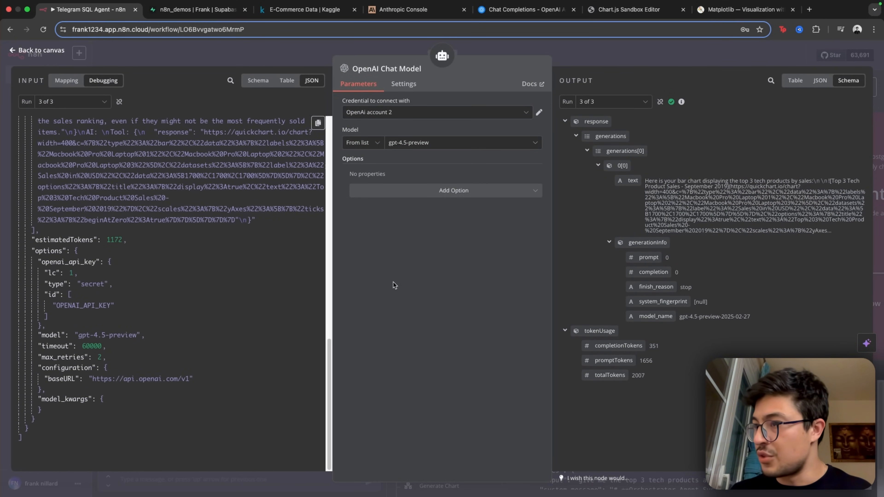
pyautogui.scroll(20, 223, 273)
pyautogui.click(437, 146)
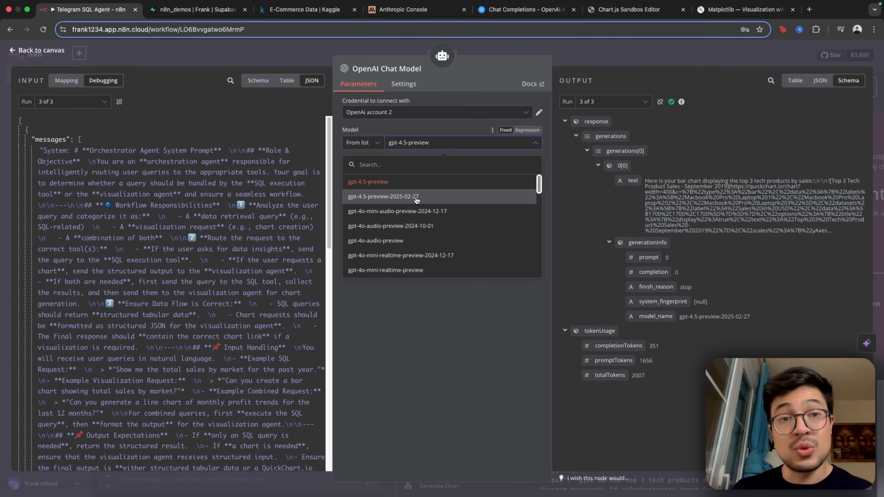
pyautogui.click(586, 52)
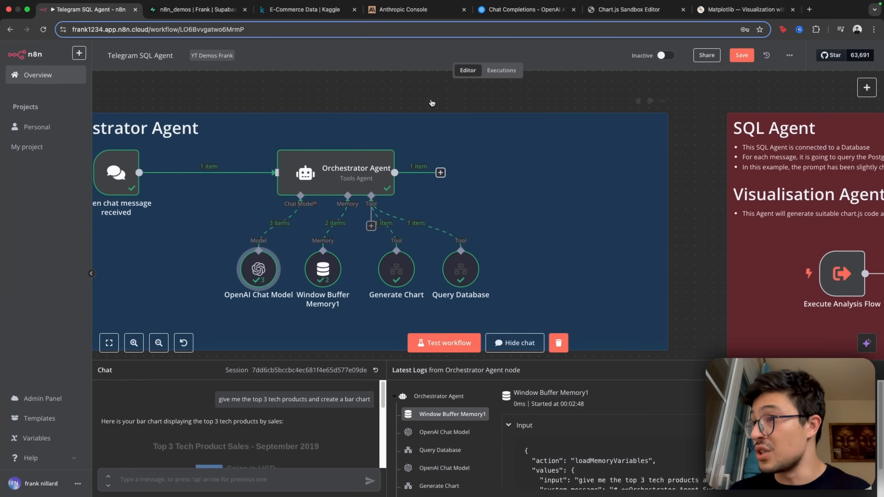
# - Duplicate the browser tab holding the Telegram SQL Agent workflow
pyautogui.rightClick(102, 15)
pyautogui.click(111, 74)
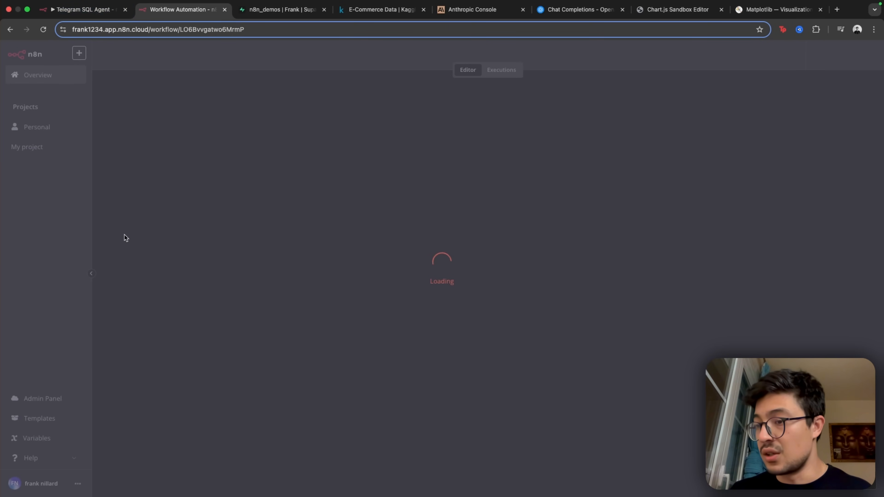
pyautogui.scroll(5, 21, 404)
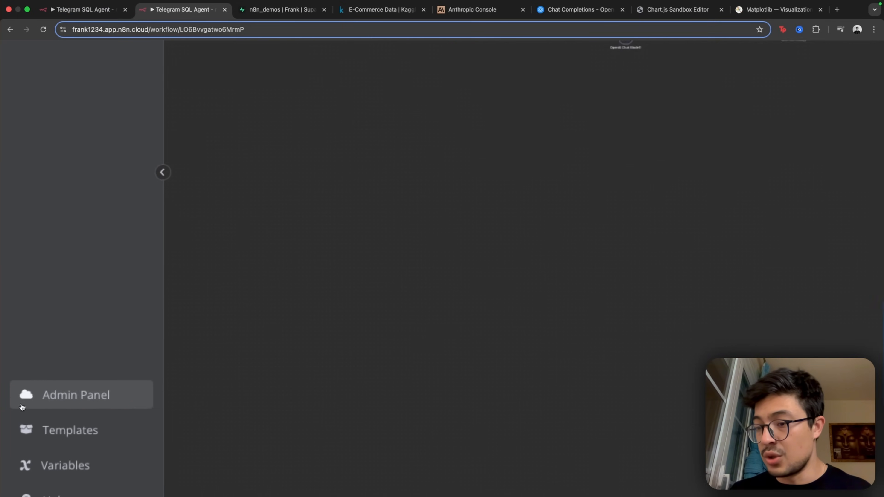
pyautogui.scroll(3, 21, 406)
pyautogui.scroll(-8, 97, 405)
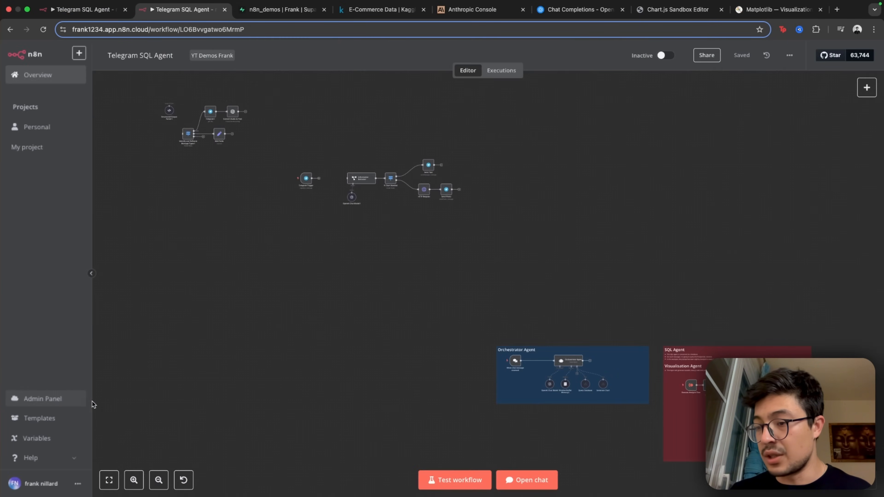
pyautogui.click(47, 404)
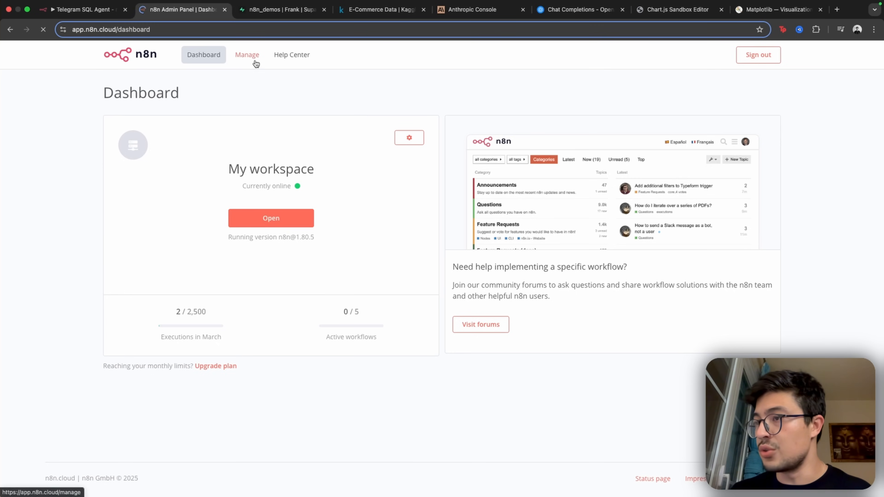
pyautogui.click(252, 61)
pyautogui.scroll(-3, 599, 382)
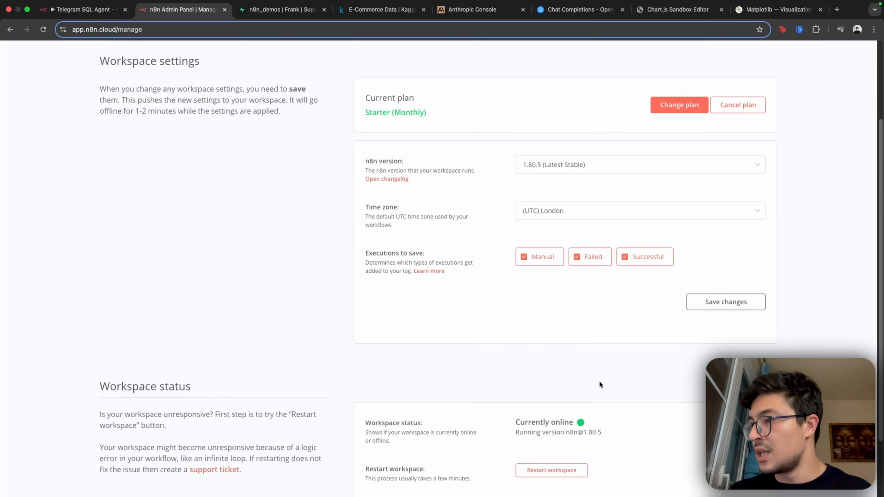
pyautogui.click(551, 172)
pyautogui.click(603, 331)
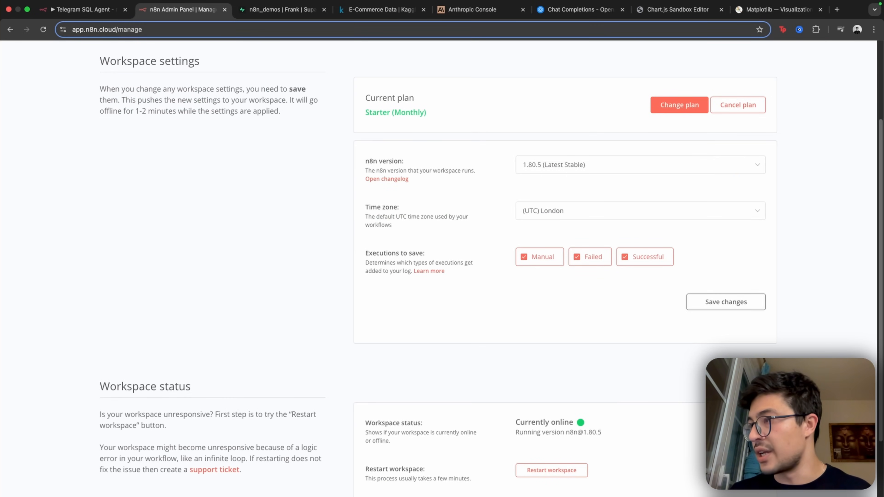
pyautogui.press('super+w')
# - Inspect the OpenAI Chat Model's credential settings, visit the OpenAI platform's Chat Completions page, and return to the n8n workflow
pyautogui.doubleClick(256, 316)
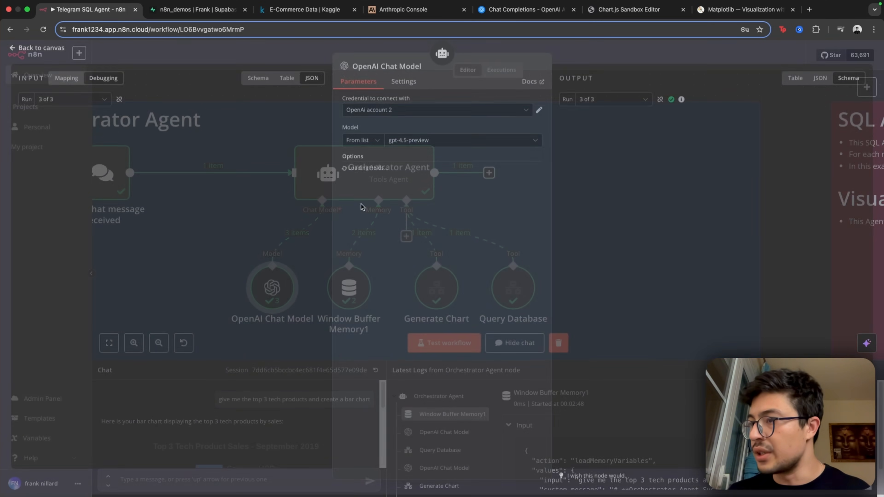
pyautogui.click(538, 112)
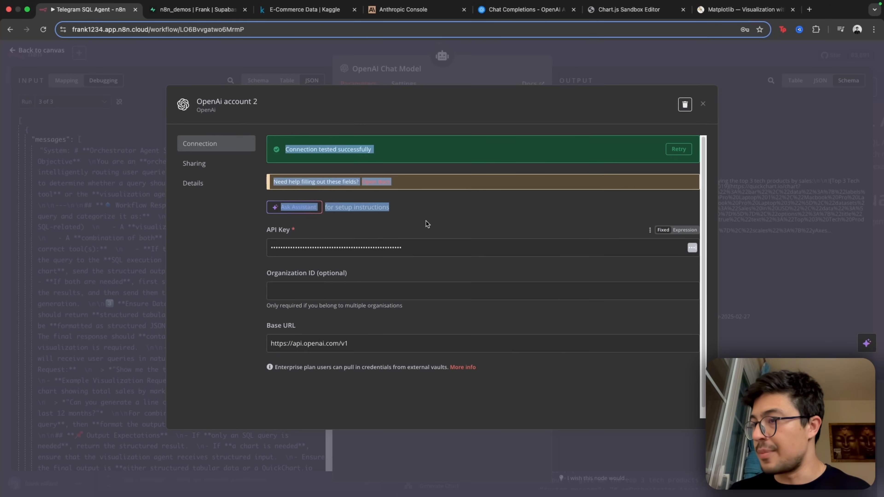
pyautogui.click(522, 10)
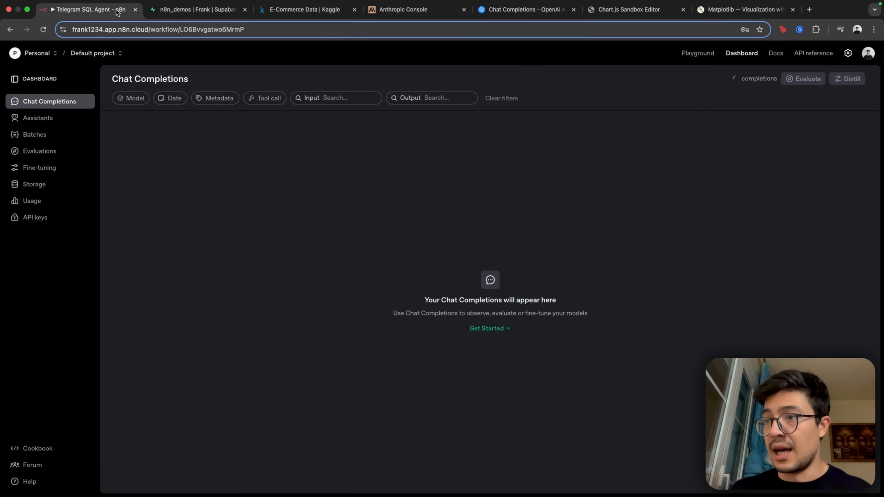
pyautogui.click(88, 9)
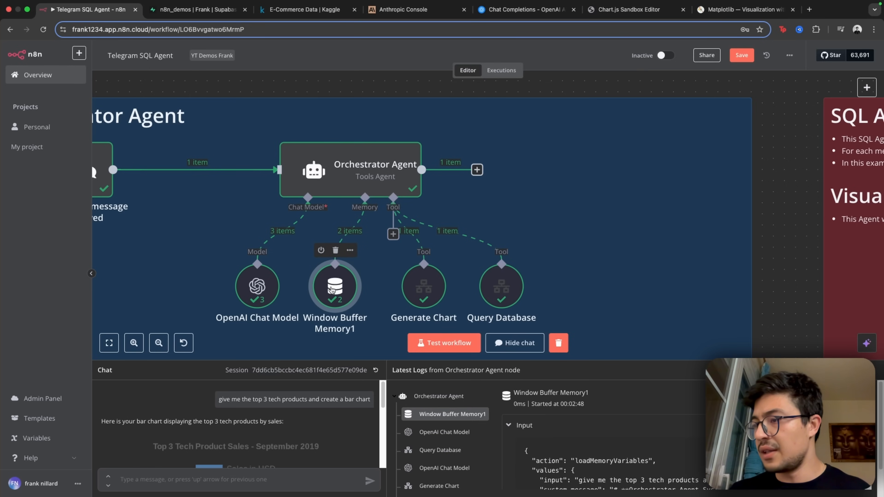
# - Review the Window Buffer Memory1 node's session key expression, chat trigger inputs and context window length, and close the node
pyautogui.doubleClick(332, 289)
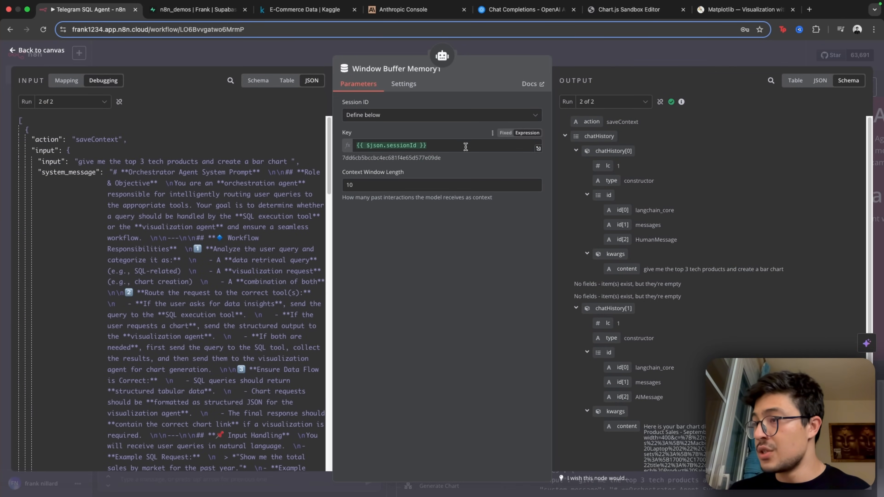
pyautogui.moveTo(464, 145); pyautogui.dragTo(354, 146)
pyautogui.click(67, 80)
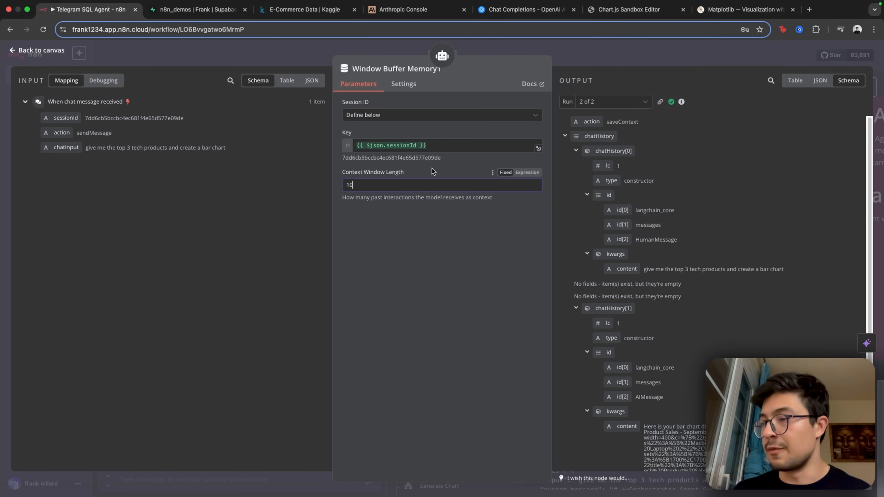
pyautogui.press('Escape')
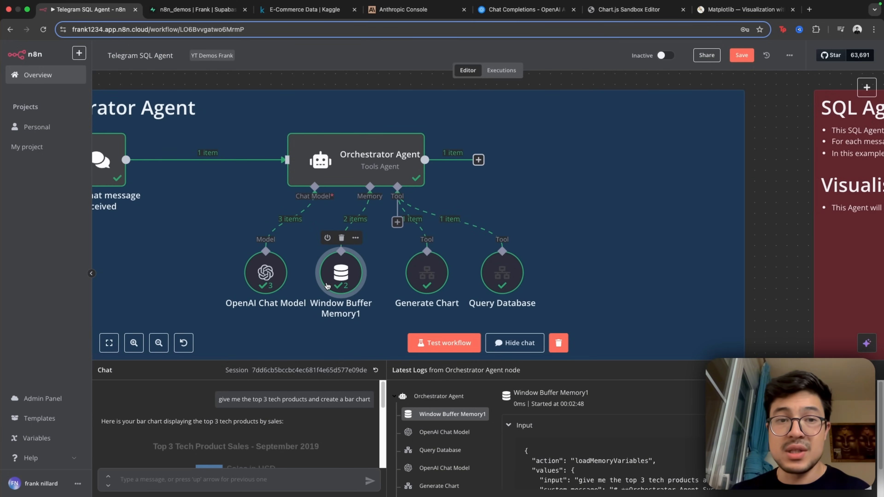
# - List the memory types available to the Orchestrator Agent and reconnect Window Buffer Memory1 to its memory port
pyautogui.scroll(-4, 386, 306)
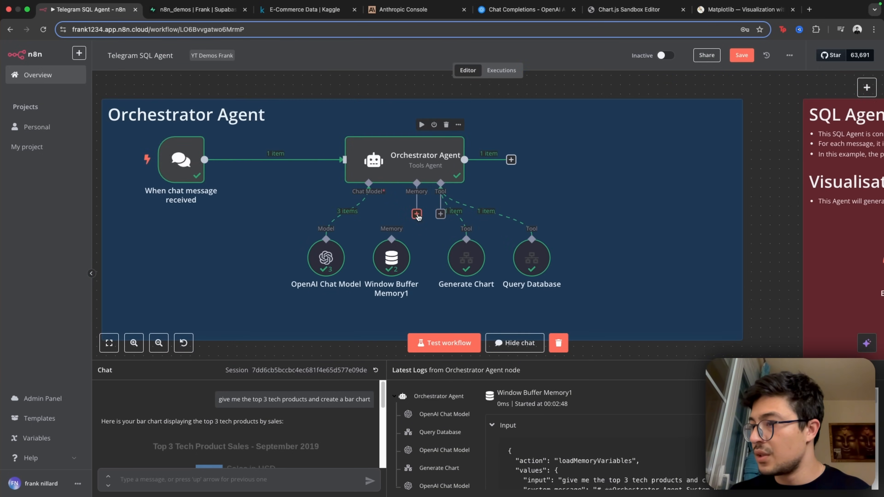
pyautogui.click(417, 214)
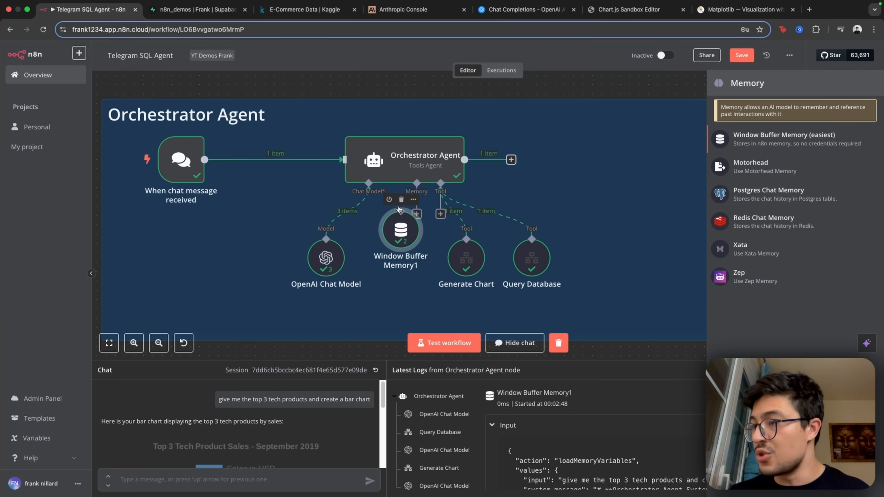
pyautogui.moveTo(391, 240); pyautogui.dragTo(416, 209)
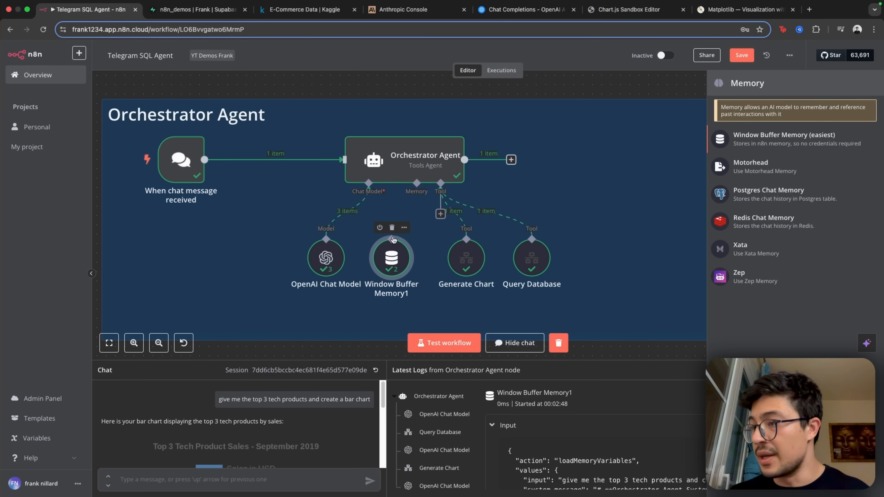
# - Switch to Supabase, view the chat_conversations table in the n8n_frank_YT_test project, and return to the n8n workflow
pyautogui.click(205, 10)
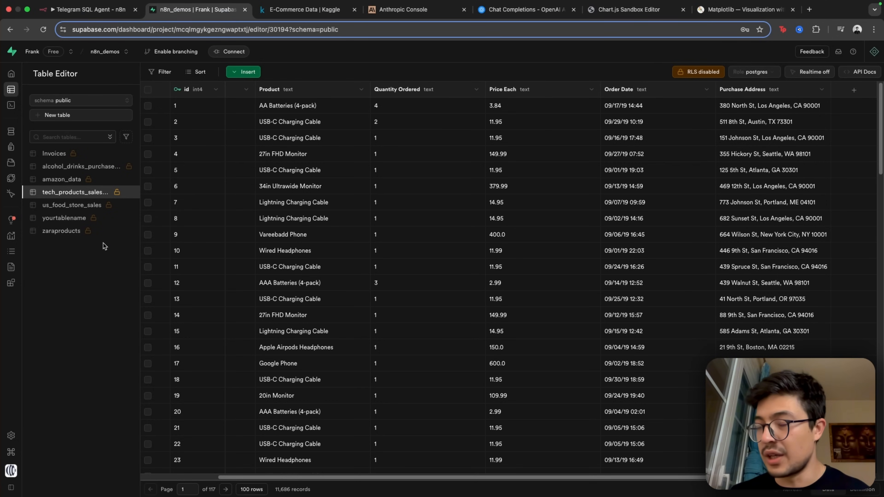
pyautogui.click(106, 52)
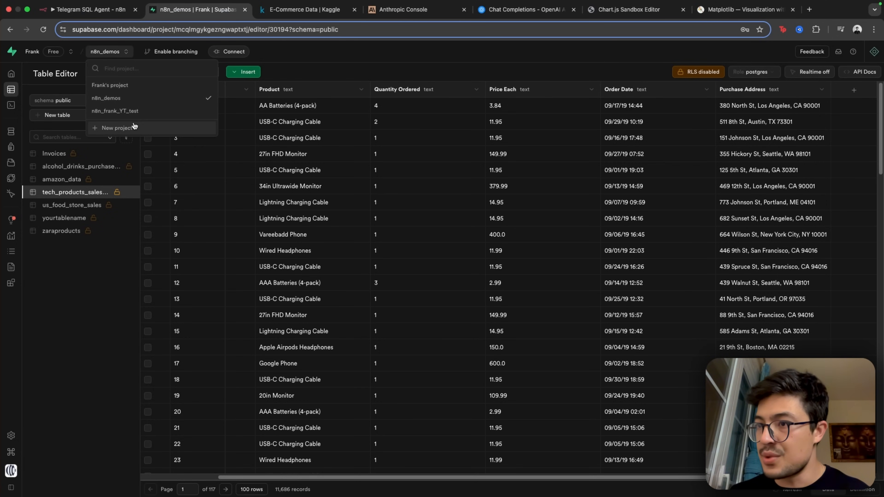
pyautogui.click(134, 110)
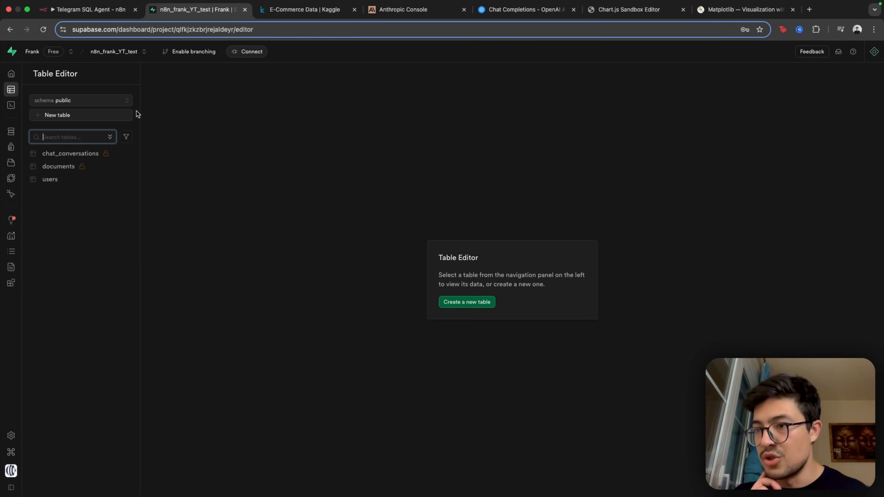
pyautogui.click(86, 153)
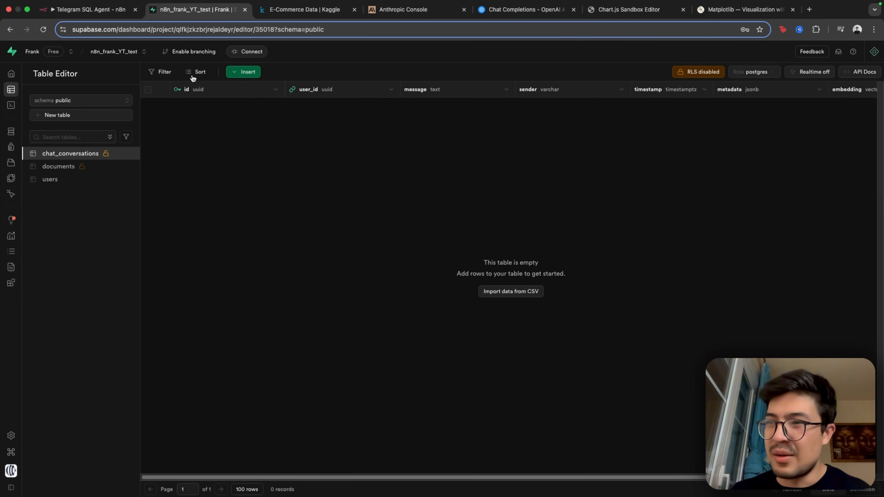
pyautogui.click(101, 10)
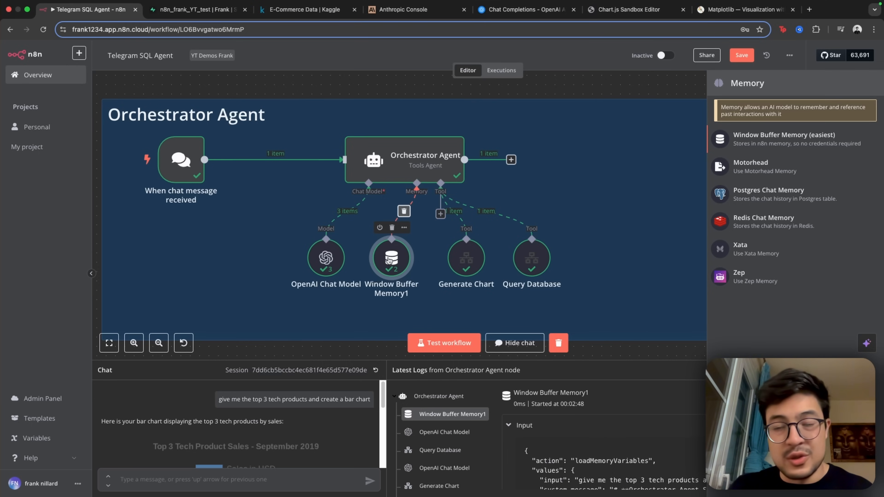
# - Swap the canvas positions of the Query Database and Generate Chart tools so Query Database sits beside Window Buffer Memory1
pyautogui.scroll(-3, 490, 282)
pyautogui.scroll(5, 557, 309)
pyautogui.scroll(2, 558, 311)
pyautogui.scroll(-5, 367, 213)
pyautogui.moveTo(341, 219)
pyautogui.mouseDown()
pyautogui.moveTo(443, 210)
pyautogui.moveTo(340, 209)
pyautogui.mouseUp()
pyautogui.moveTo(438, 209); pyautogui.dragTo(393, 218)
pyautogui.scroll(2, 359, 215)
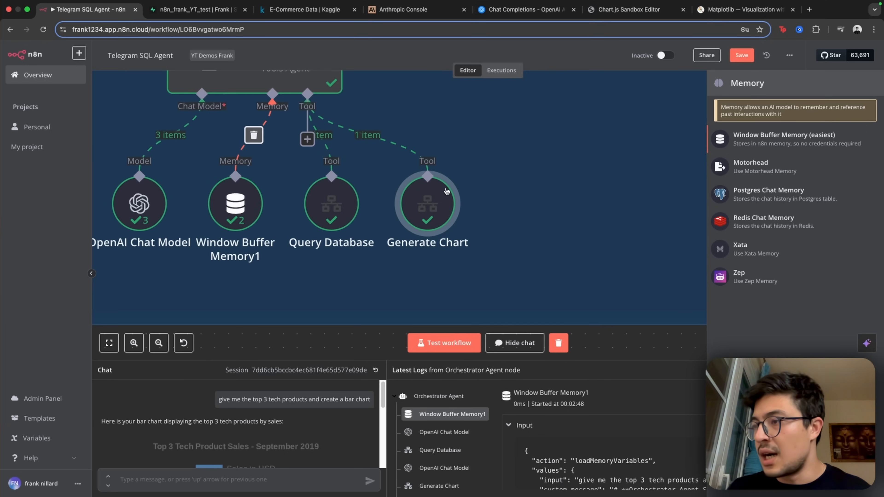
pyautogui.scroll(-2, 342, 213)
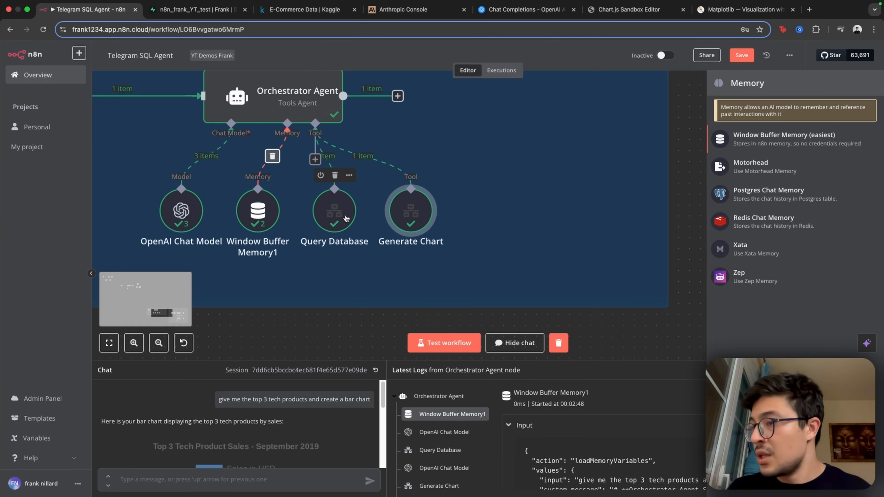
pyautogui.click(338, 324)
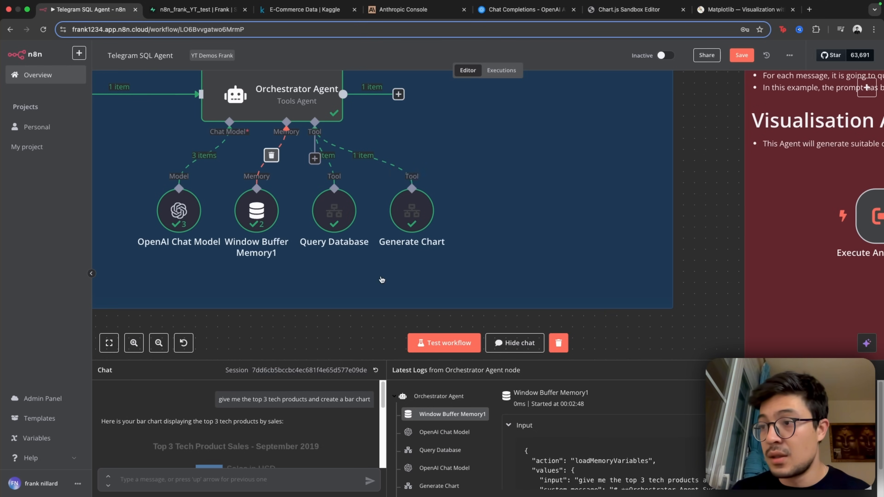
pyautogui.scroll(1, 382, 280)
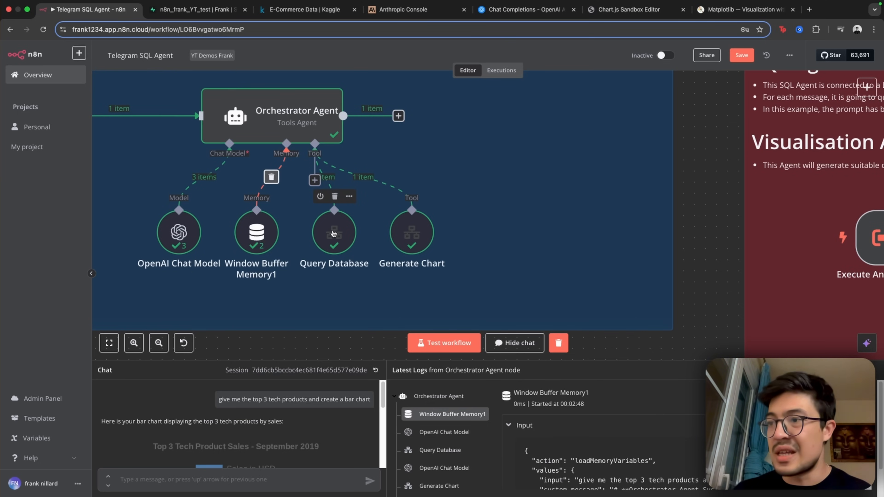
# - Reread the workflow responsibilities in the Orchestrator Agent's system message, highlighting the query categorization rule, and return to the canvas
pyautogui.doubleClick(296, 118)
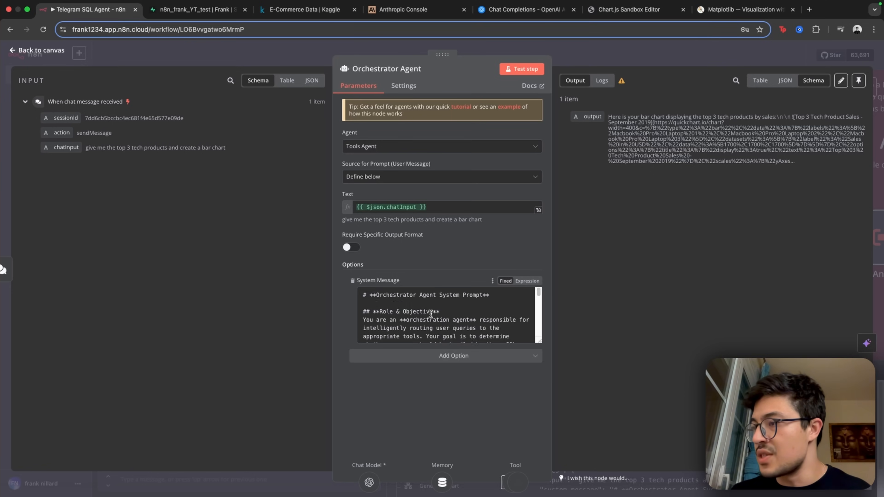
pyautogui.scroll(-5, 432, 314)
pyautogui.scroll(1, 431, 314)
pyautogui.moveTo(363, 316); pyautogui.dragTo(400, 326)
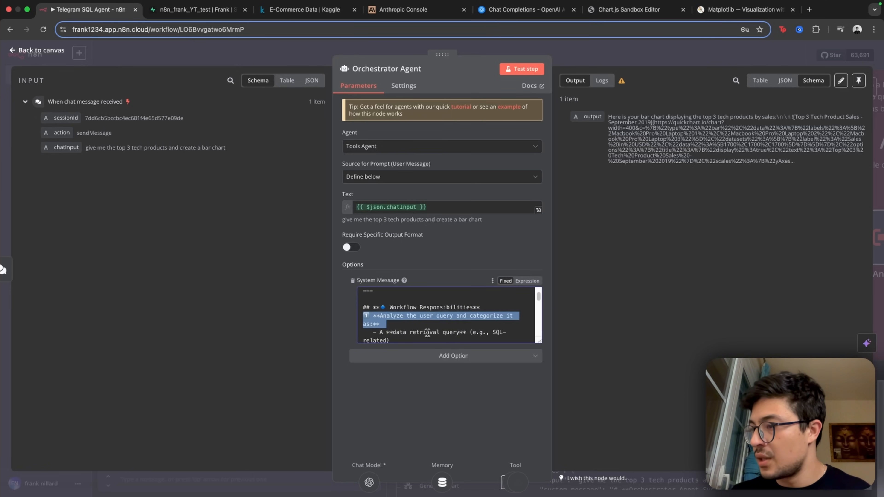
pyautogui.click(591, 62)
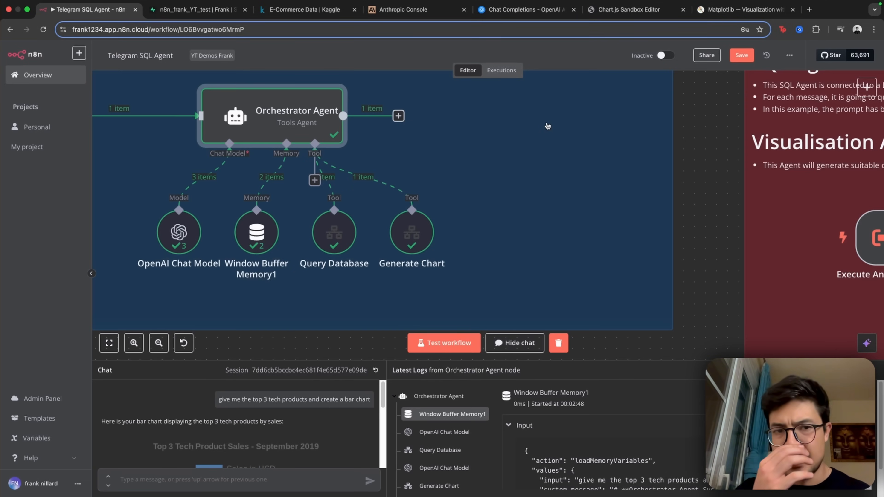
# - Examine the Query Database tool's description, workflow inputs and source options, keeping Database as the source
pyautogui.doubleClick(335, 232)
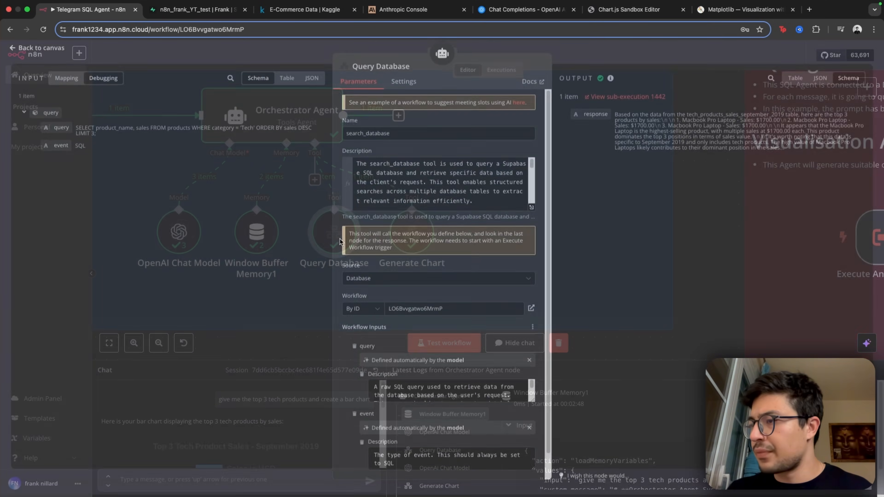
pyautogui.scroll(-3, 482, 205)
pyautogui.scroll(4, 455, 200)
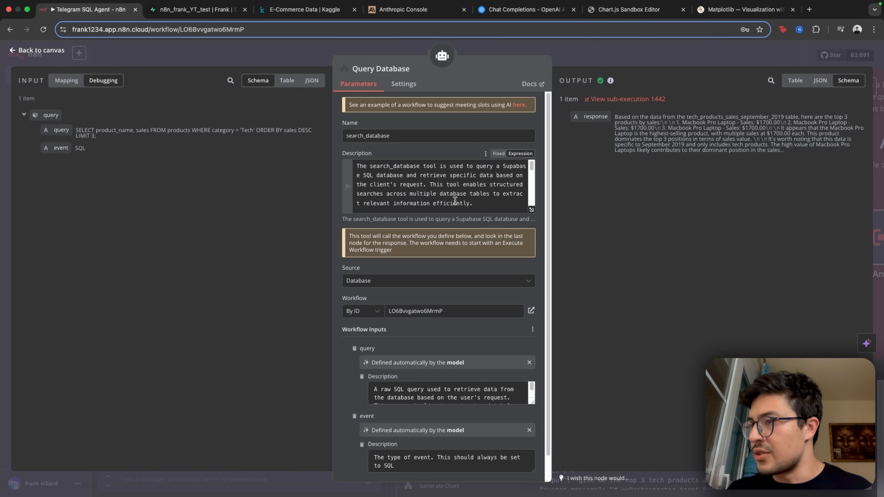
pyautogui.scroll(-1, 405, 276)
pyautogui.click(405, 260)
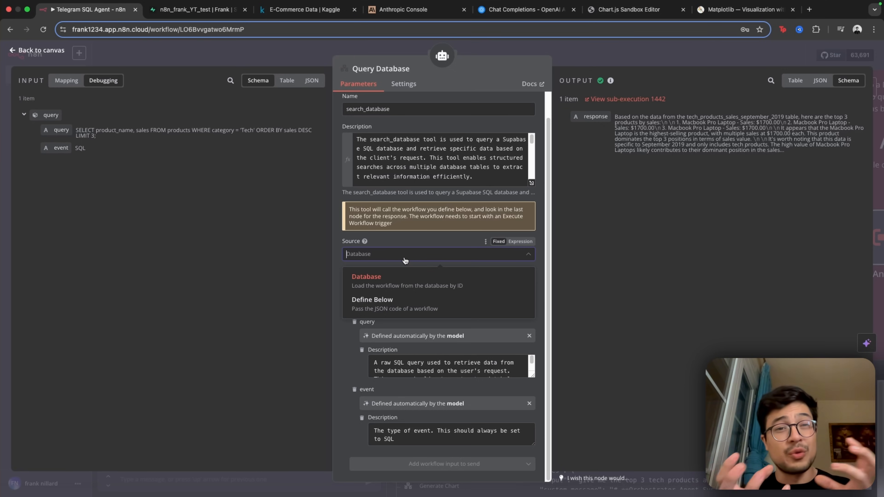
pyautogui.click(390, 279)
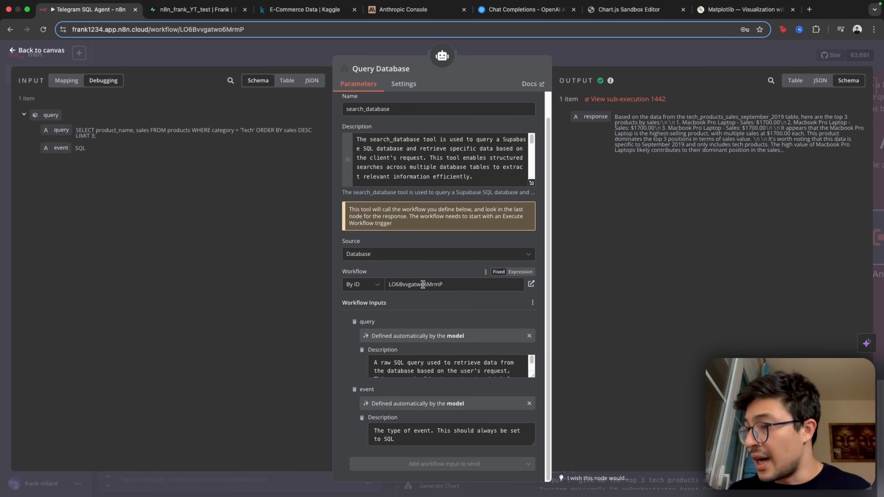
# - Compare the Query Database tool's workflow ID with the ID in the browser address, and close the node
pyautogui.moveTo(452, 285); pyautogui.dragTo(374, 285)
pyautogui.click(190, 31)
pyautogui.moveTo(267, 29); pyautogui.dragTo(202, 33)
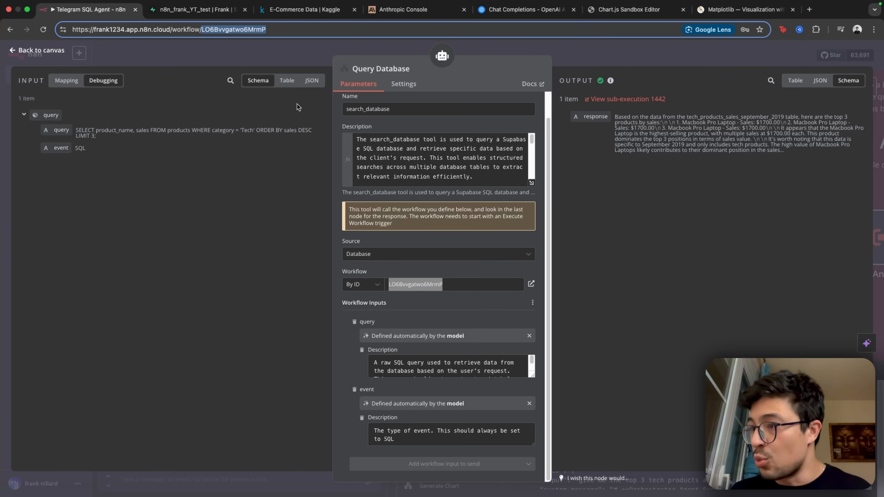
pyautogui.click(641, 59)
pyautogui.click(641, 60)
# - Align the Execute Analysis Flow trigger with the Switch node in the SQL Agent section
pyautogui.scroll(-5, 201, 304)
pyautogui.hscroll(2, 296, 237)
pyautogui.scroll(-2, 386, 173)
pyautogui.scroll(4, 462, 294)
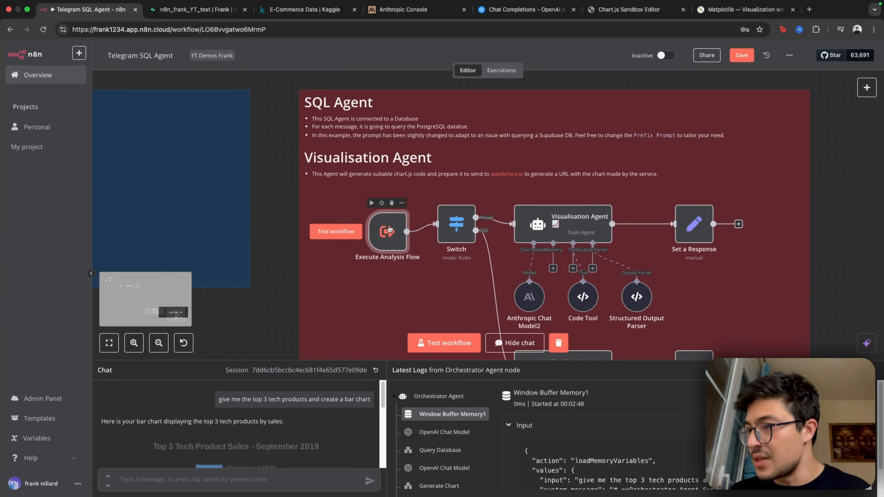
pyautogui.moveTo(397, 220); pyautogui.dragTo(390, 220)
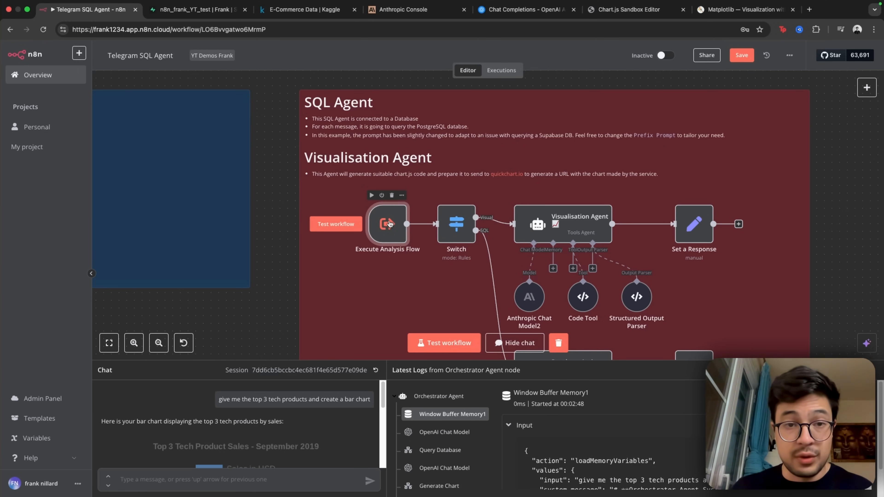
pyautogui.scroll(-5, 390, 224)
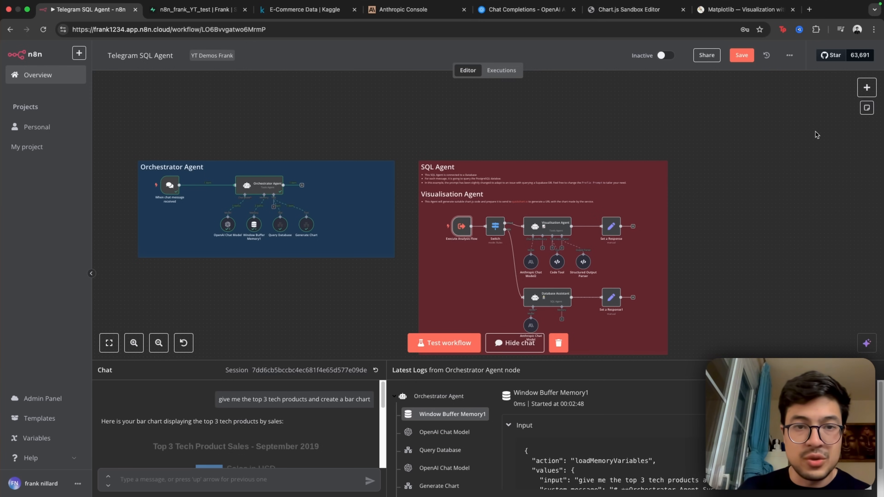
# - Examine how the Orchestrator Agent's tools relate to the Execute Analysis Flow trigger and the Switch's Visual and SQL branches
pyautogui.scroll(3, 376, 269)
pyautogui.scroll(-1, 377, 272)
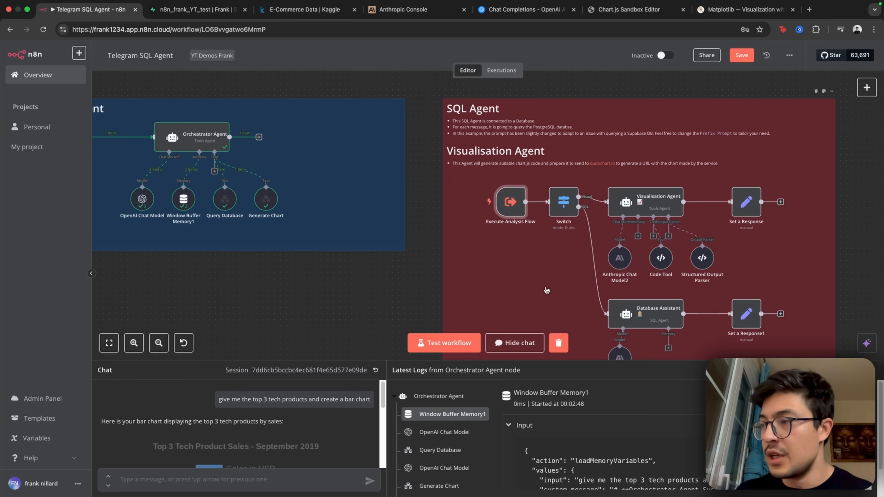
pyautogui.moveTo(510, 208)
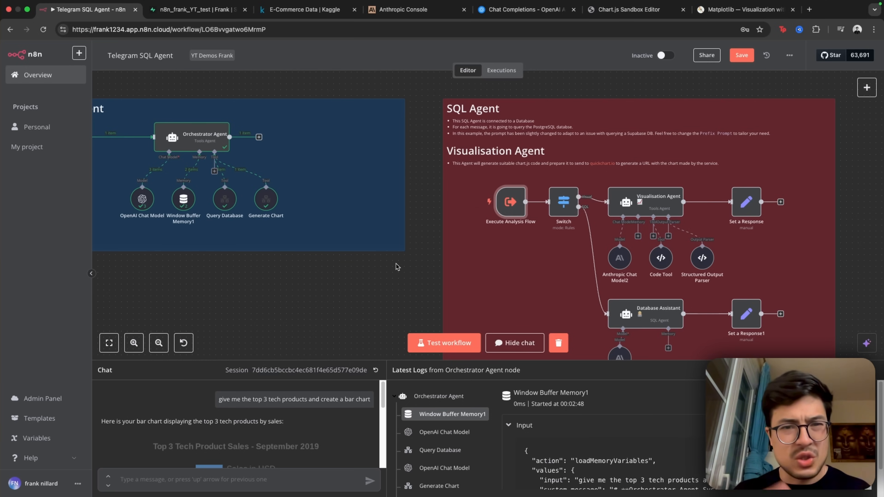
pyautogui.scroll(3, 417, 265)
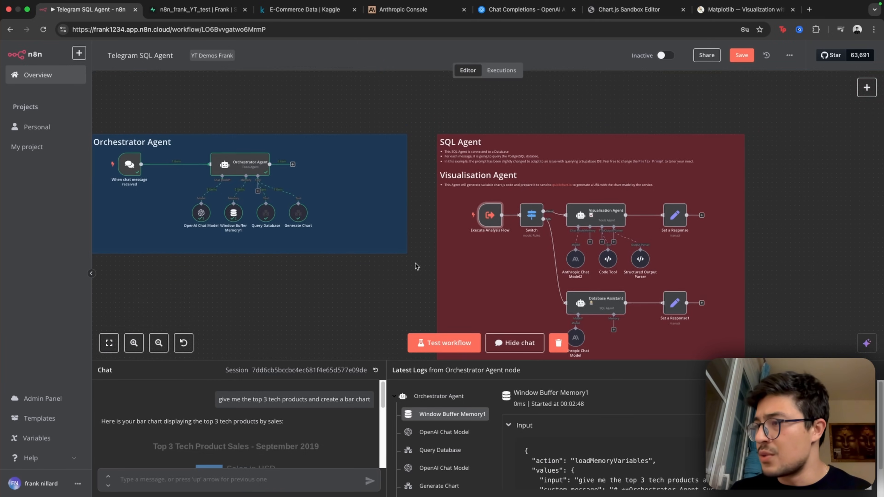
pyautogui.scroll(-2, 531, 202)
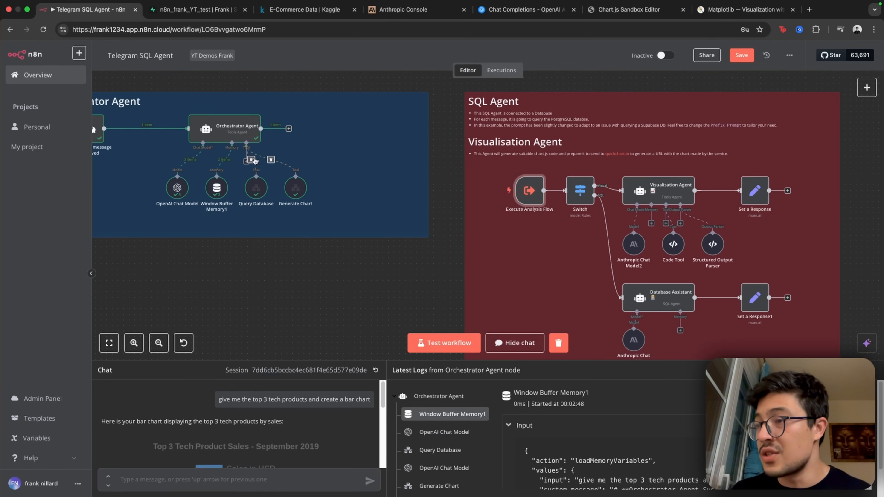
pyautogui.scroll(5, 543, 189)
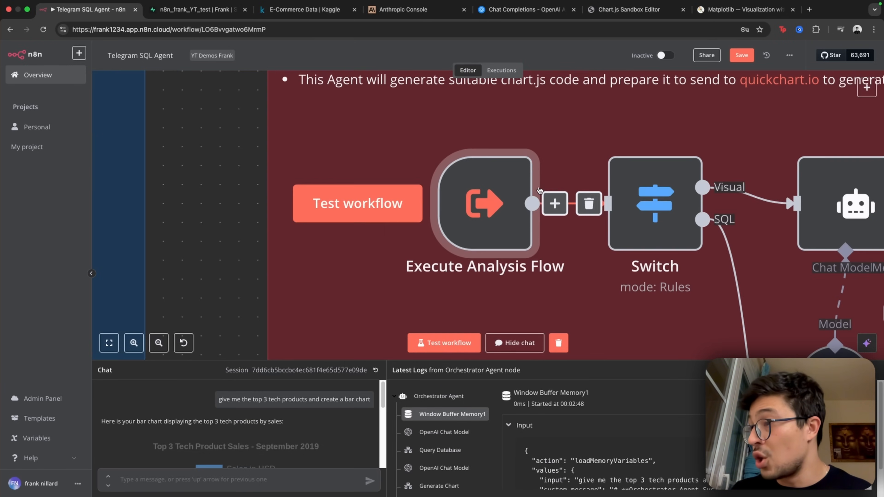
pyautogui.scroll(-6, 502, 206)
pyautogui.scroll(3, 372, 208)
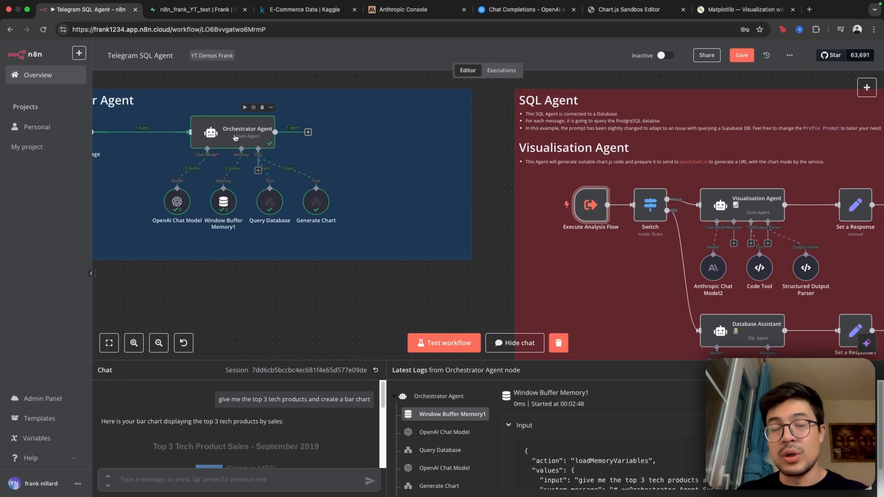
pyautogui.scroll(-1, 463, 181)
pyautogui.scroll(3, 682, 281)
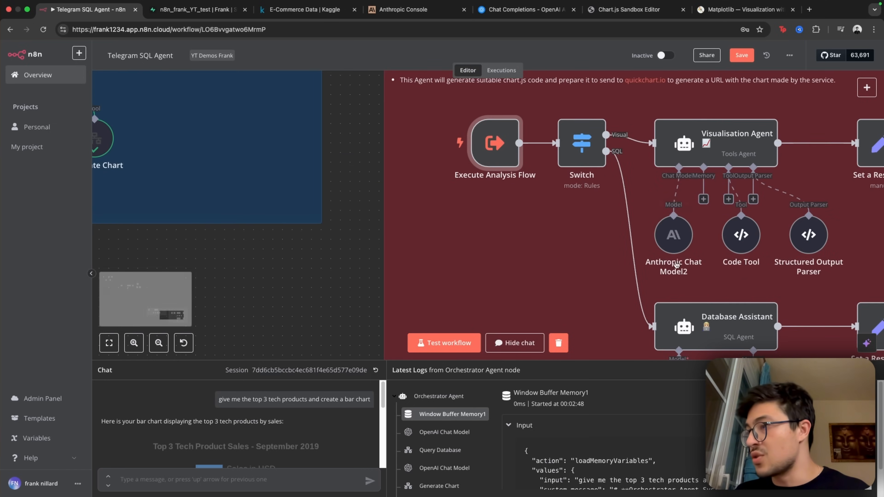
# - Switch the Query Database tool's workflow selection from By ID to From list, keeping Telegram SQL Agent, and close the node
pyautogui.hscroll(-10, 682, 282)
pyautogui.doubleClick(387, 216)
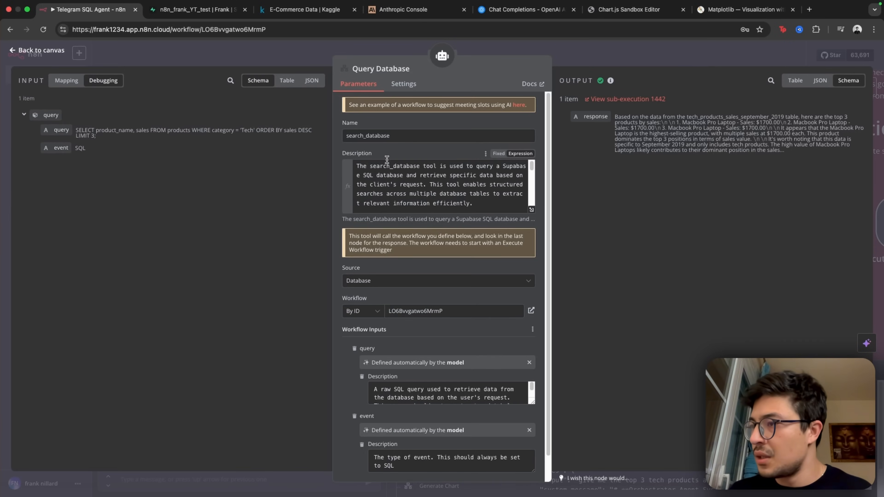
pyautogui.scroll(-1, 435, 289)
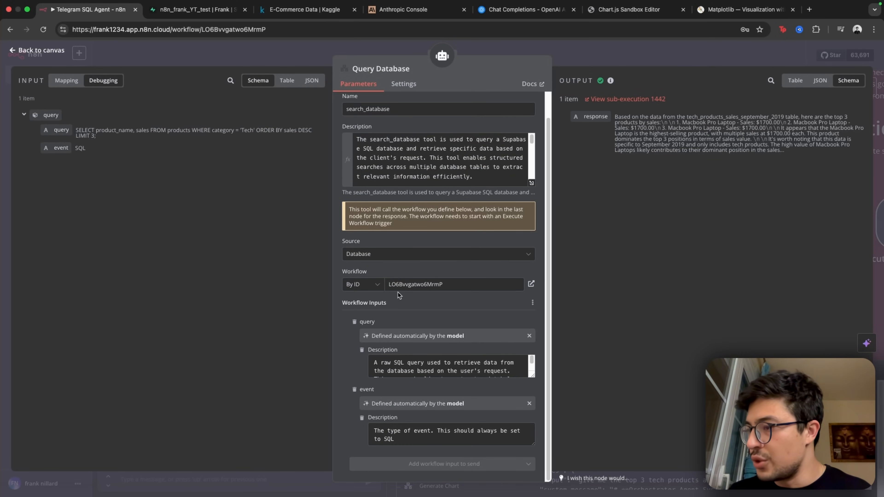
pyautogui.click(370, 285)
pyautogui.click(369, 308)
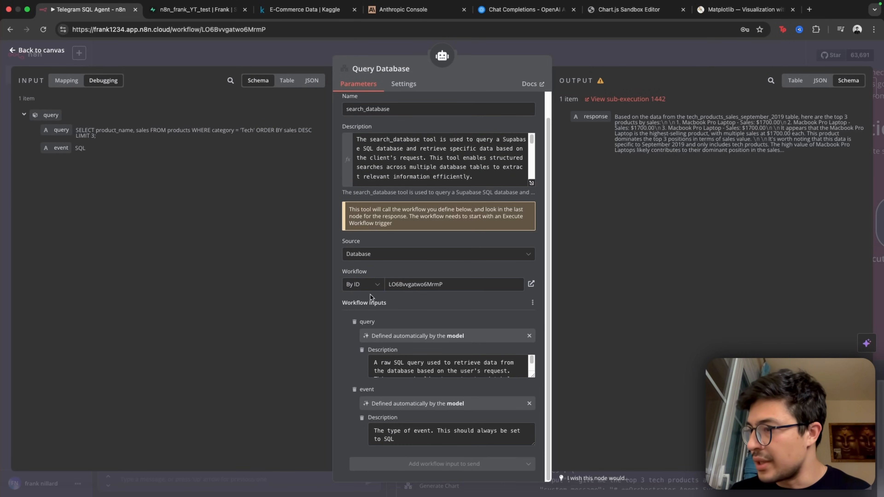
pyautogui.click(421, 285)
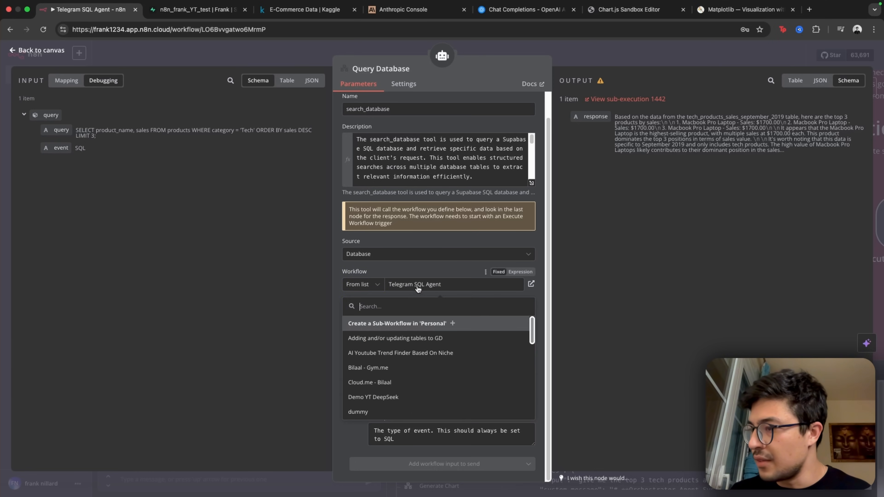
pyautogui.click(415, 267)
pyautogui.click(642, 64)
# - Examine the Telegram flow on the canvas, from the Telegram Trigger and Information Extractor to the Send Text and Send Photo nodes
pyautogui.scroll(-10, 507, 250)
pyautogui.scroll(-3, 509, 252)
pyautogui.scroll(10, 407, 160)
pyautogui.scroll(-2, 434, 249)
pyautogui.scroll(2, 424, 166)
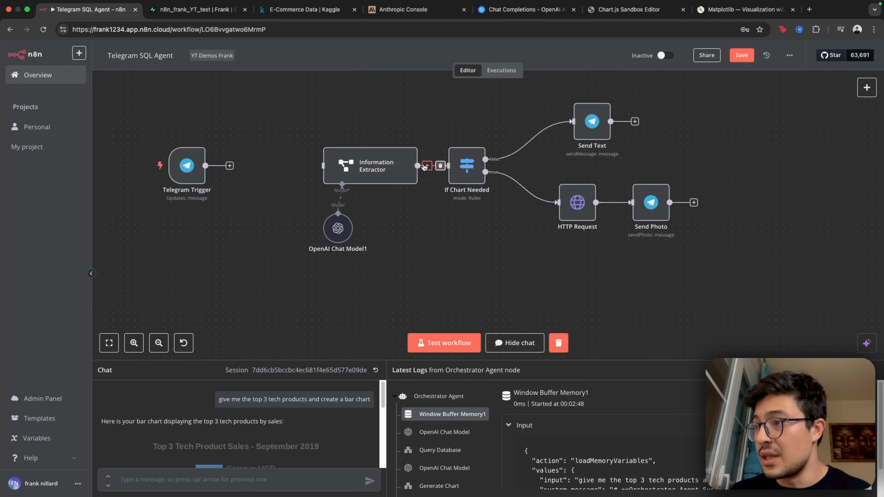
pyautogui.scroll(-10, 440, 226)
pyautogui.scroll(6, 588, 308)
pyautogui.scroll(-2, 428, 266)
pyautogui.scroll(-3, 371, 213)
pyautogui.scroll(8, 188, 141)
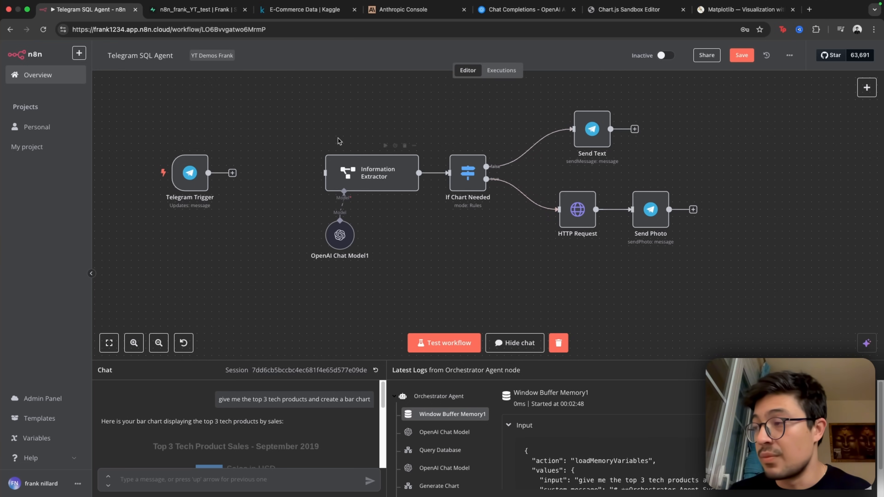
# - Compare the Orchestrator Agent section with the SQL and Visualisation Agent section of the same workflow
pyautogui.scroll(-5, 288, 134)
pyautogui.scroll(5, 390, 179)
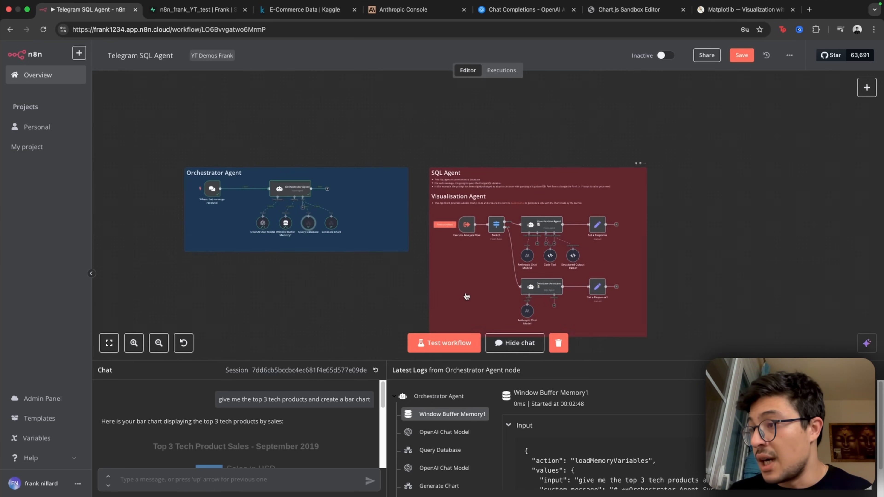
pyautogui.scroll(-5, 390, 178)
pyautogui.scroll(4, 216, 197)
pyautogui.scroll(-1, 498, 249)
pyautogui.scroll(1, 493, 245)
pyautogui.scroll(1, 492, 245)
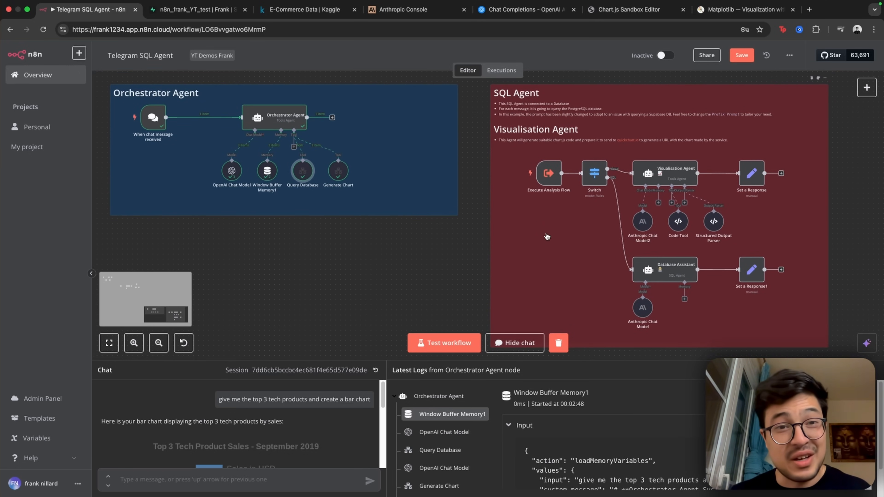
pyautogui.scroll(-1, 547, 237)
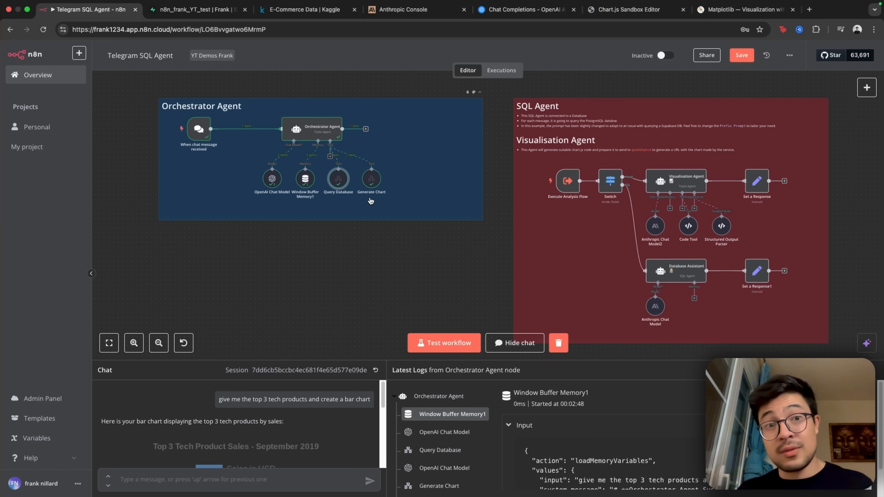
# - Review the Query Database tool's linked workflow and its query and event inputs, and return to the canvas
pyautogui.scroll(5, 370, 201)
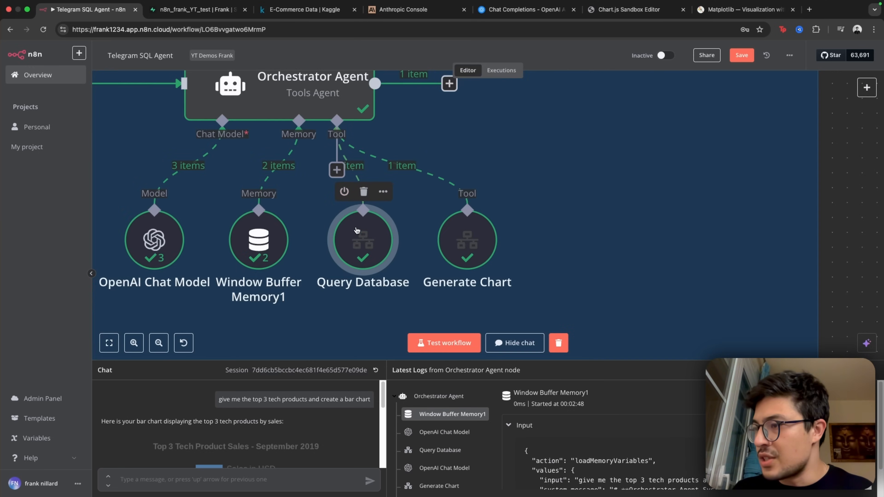
pyautogui.doubleClick(358, 231)
pyautogui.scroll(-2, 436, 418)
pyautogui.scroll(5, 442, 432)
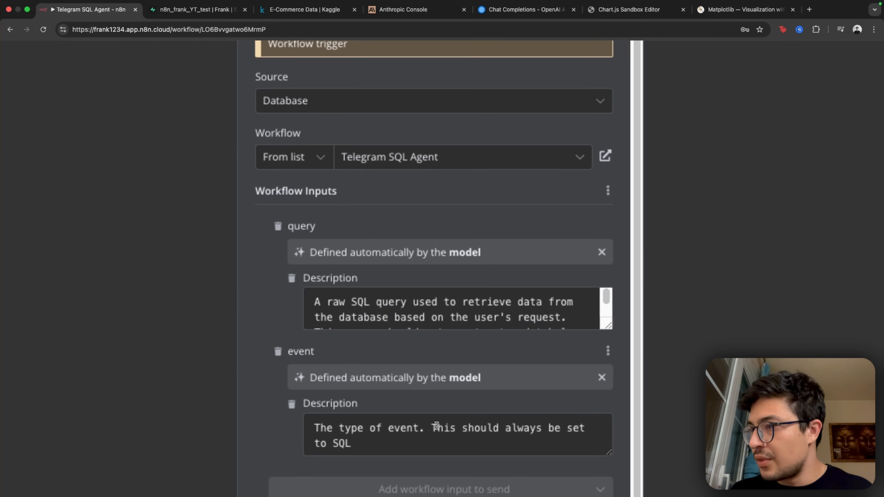
pyautogui.scroll(-2, 437, 426)
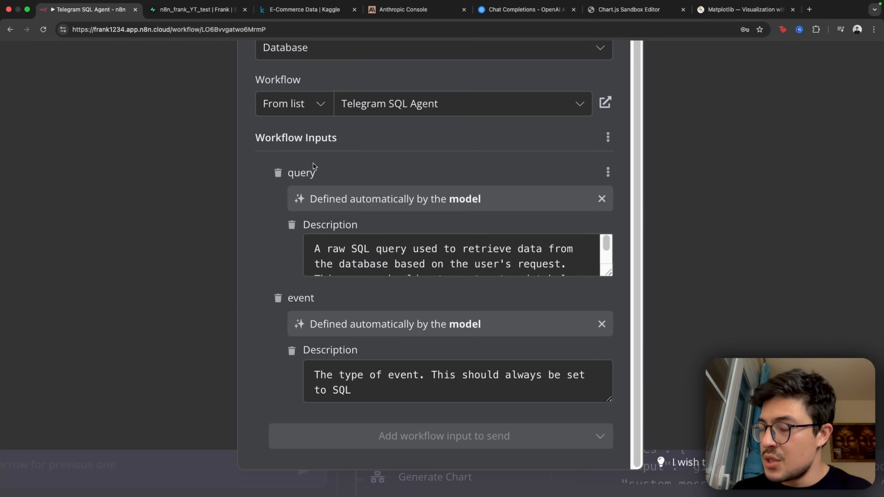
pyautogui.scroll(-5, 349, 272)
pyautogui.click(598, 55)
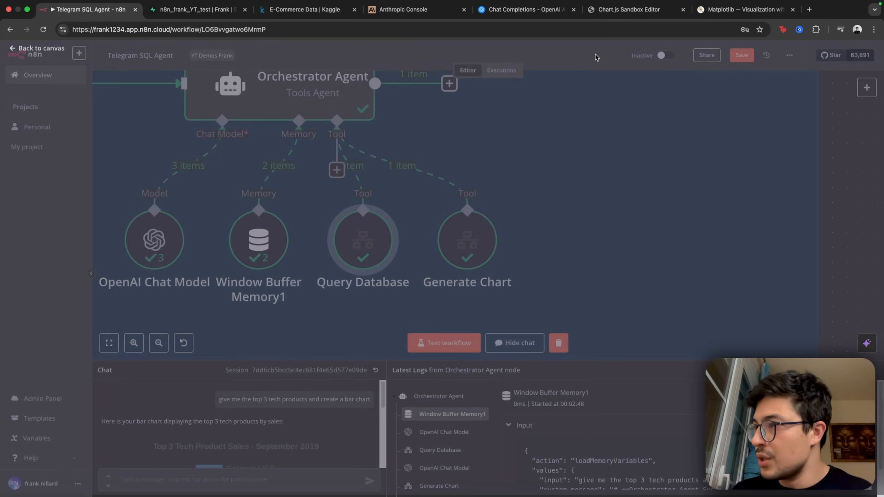
# - Reopen the Query Database tool, read the query input's description, and highlight SQL in the event input's description
pyautogui.scroll(-5, 353, 229)
pyautogui.scroll(2, 621, 222)
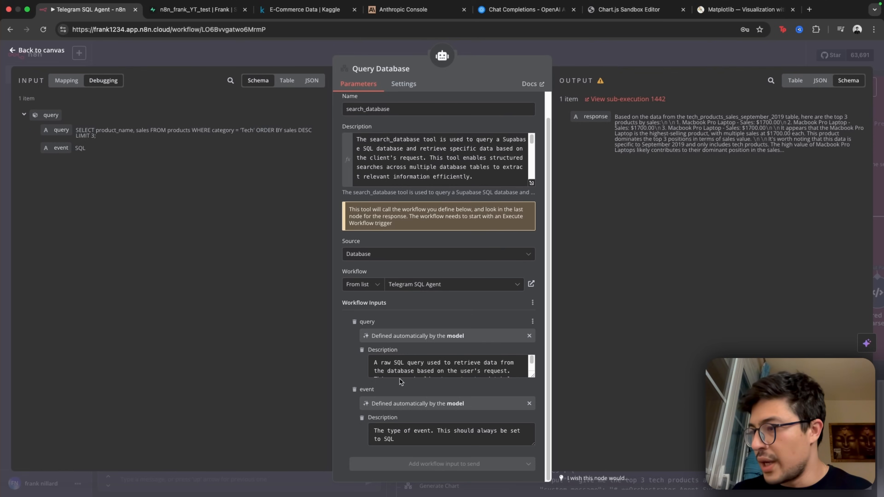
pyautogui.scroll(-3, 400, 369)
pyautogui.scroll(5, 415, 458)
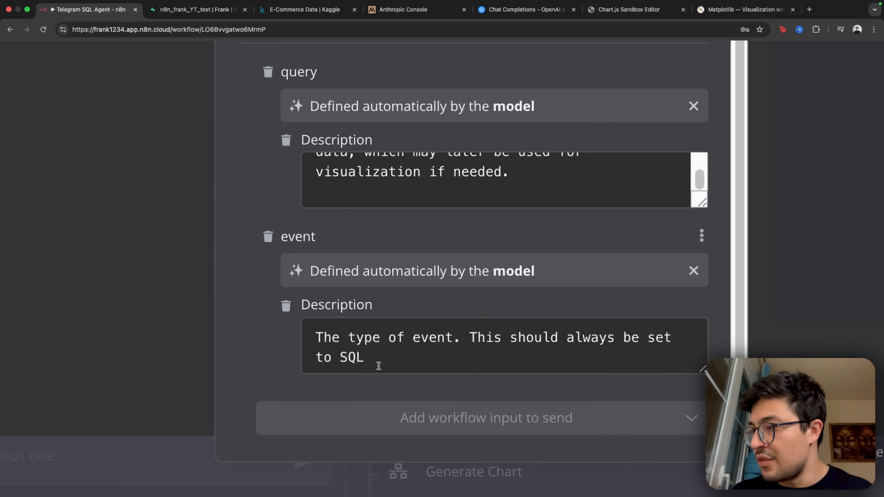
pyautogui.moveTo(382, 359); pyautogui.dragTo(341, 351)
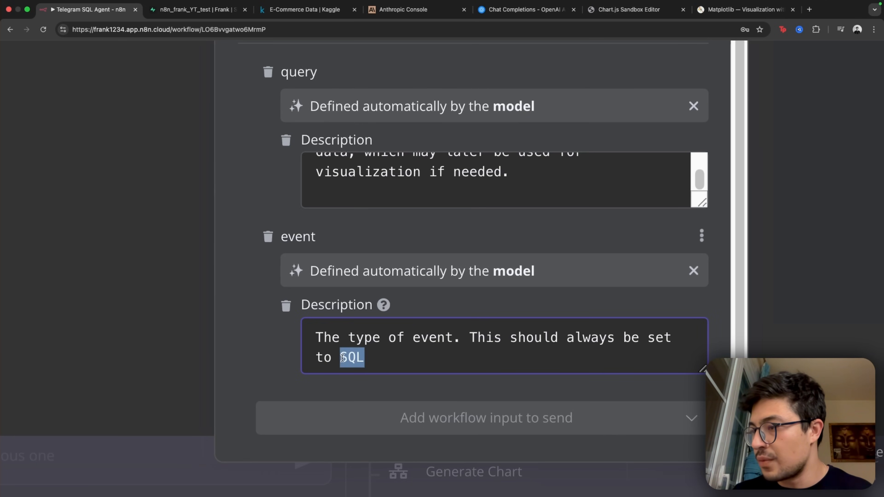
# - Replace the Query Database tool's model-defined event input with the value SQL, and close the node
pyautogui.click(694, 271)
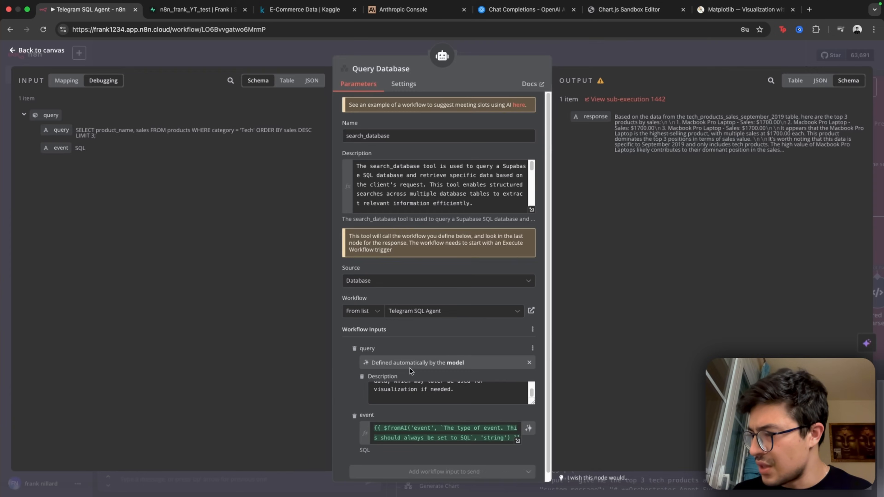
pyautogui.click(425, 438)
pyautogui.press('super+a')
pyautogui.press('BackSpace')
pyautogui.write('SQL')
pyautogui.click(350, 434)
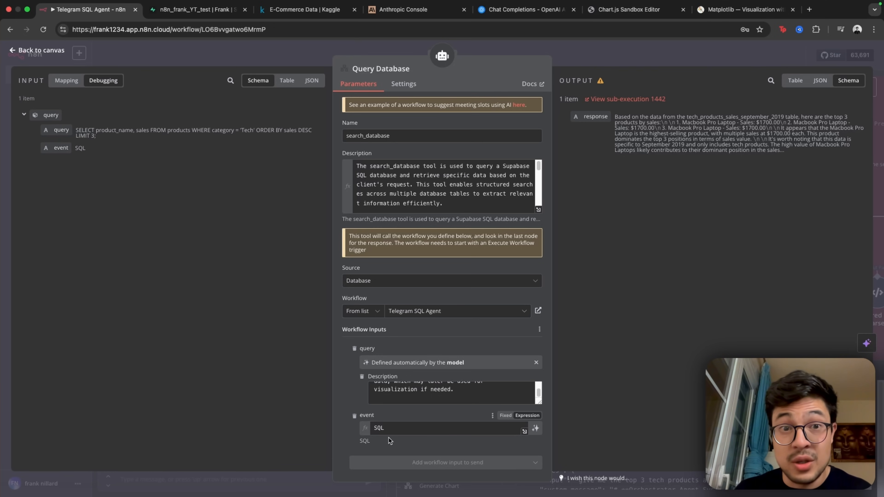
pyautogui.doubleClick(378, 436)
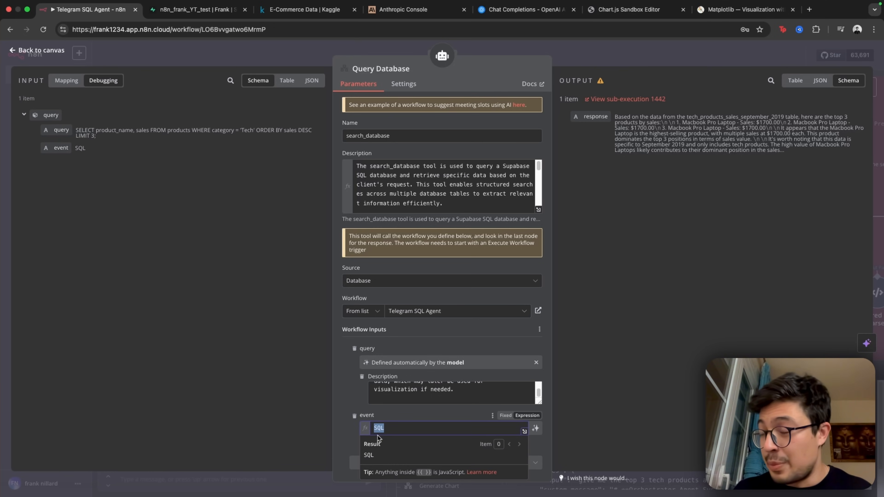
pyautogui.scroll(5, 385, 454)
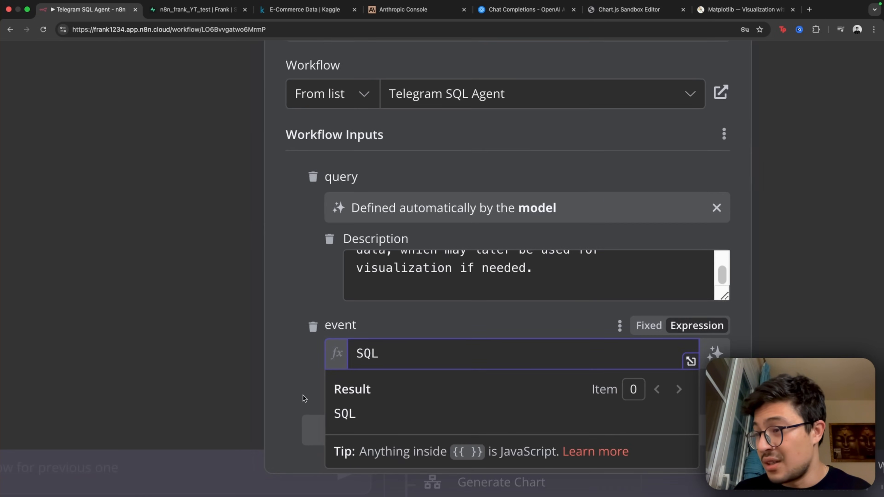
pyautogui.scroll(-5, 304, 398)
pyautogui.press('Escape')
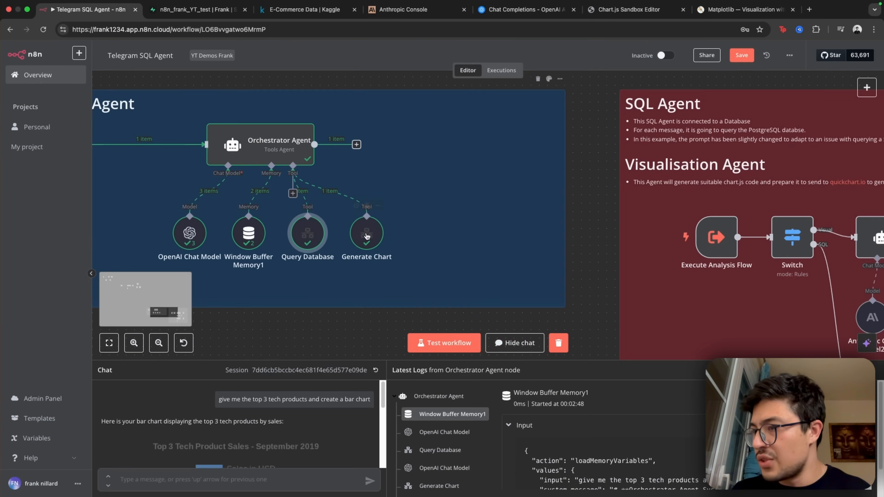
# - Read the Generate Chart tool's description, highlighting the instruction to return URLs in markdown format
pyautogui.doubleClick(380, 238)
pyautogui.scroll(-3, 392, 180)
pyautogui.scroll(3, 392, 180)
pyautogui.scroll(-3, 397, 183)
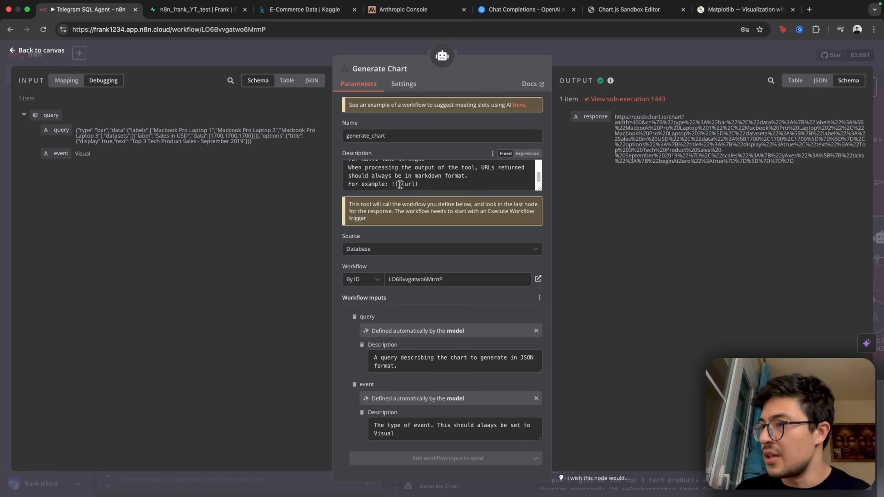
pyautogui.moveTo(349, 167); pyautogui.dragTo(440, 189)
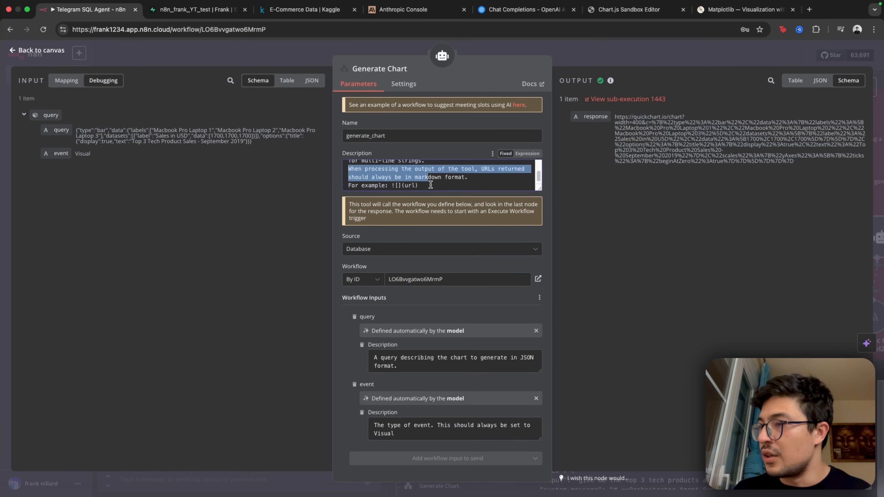
pyautogui.click(419, 195)
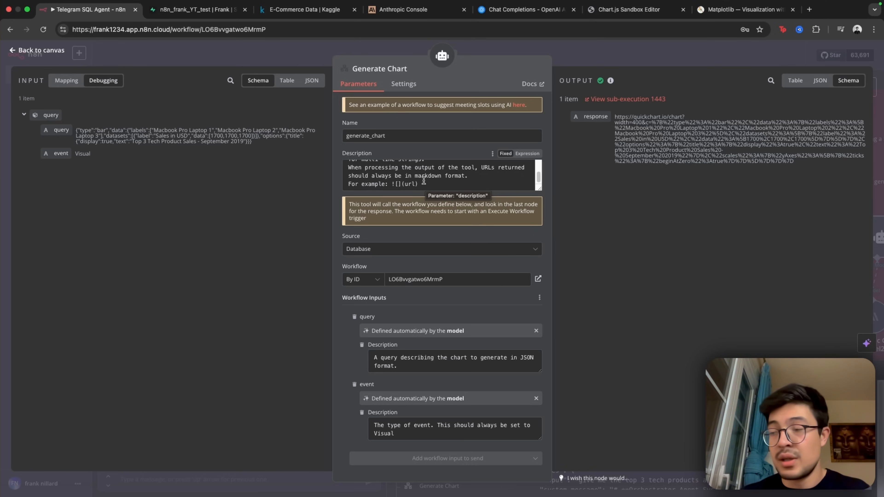
# - Examine the Generate Chart tool's workflow ID and its query and event input descriptions, and return to the canvas
pyautogui.scroll(1, 415, 175)
pyautogui.scroll(-1, 416, 175)
pyautogui.scroll(4, 474, 401)
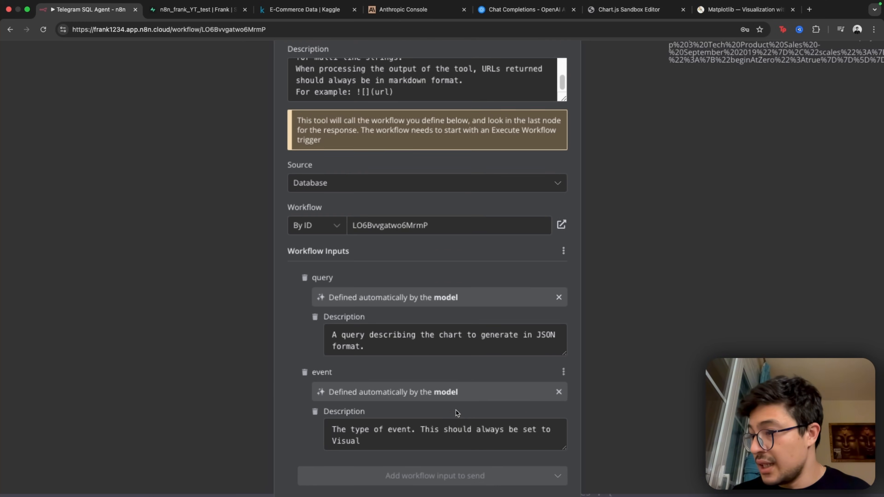
pyautogui.scroll(-2, 463, 412)
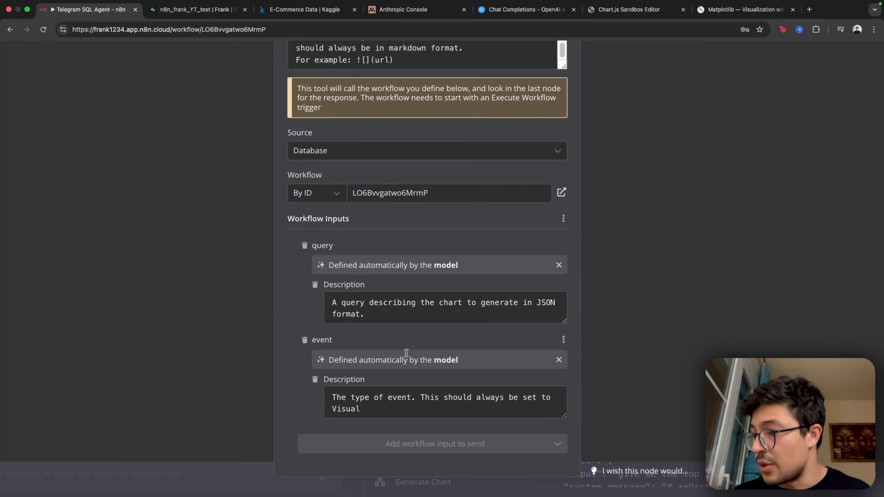
pyautogui.scroll(-4, 401, 371)
pyautogui.click(566, 55)
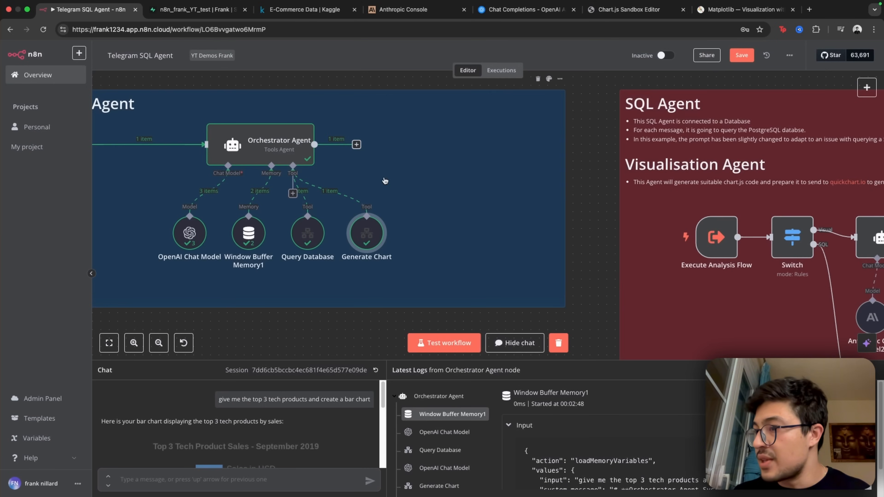
pyautogui.scroll(-3, 392, 178)
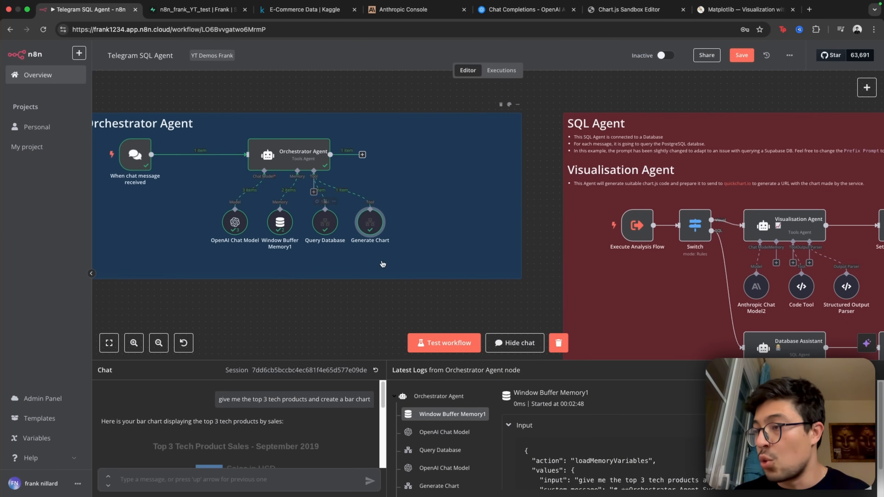
# - Replace the description of the Generate Chart tool's event input with Visual, and close the node
pyautogui.hscroll(6, 383, 264)
pyautogui.scroll(-1, 383, 265)
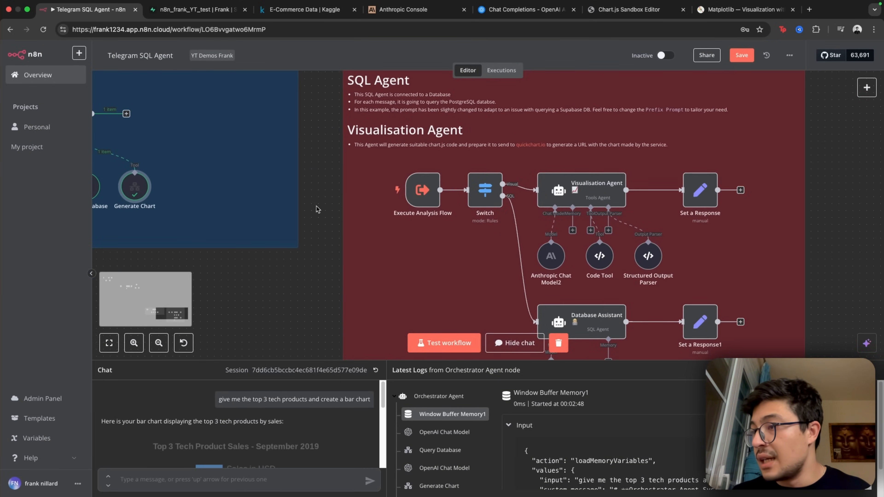
pyautogui.doubleClick(137, 188)
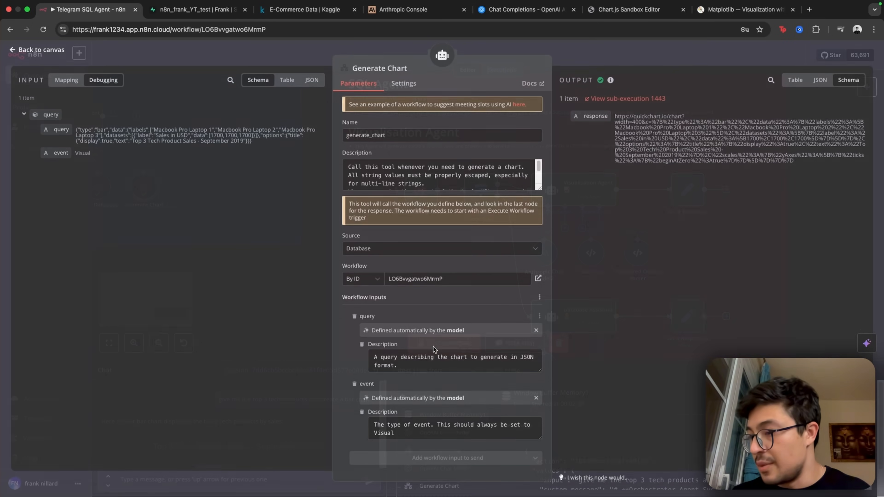
pyautogui.moveTo(425, 432); pyautogui.dragTo(375, 413)
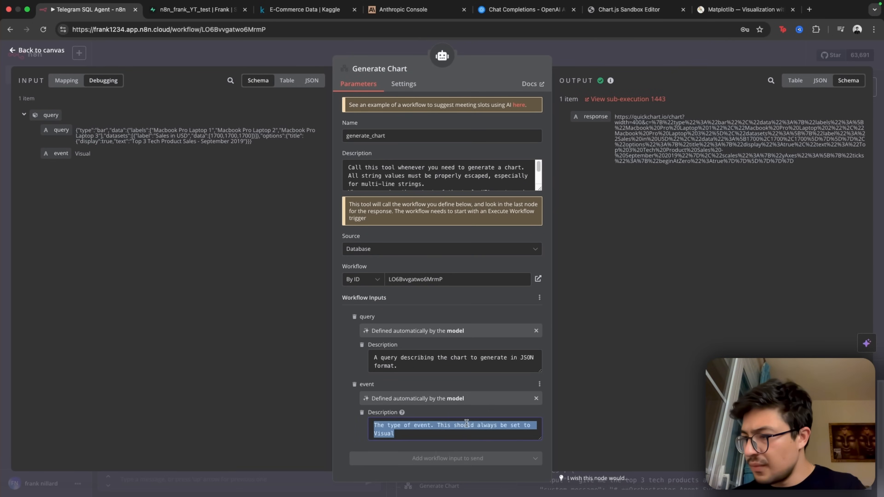
pyautogui.press('BackSpace')
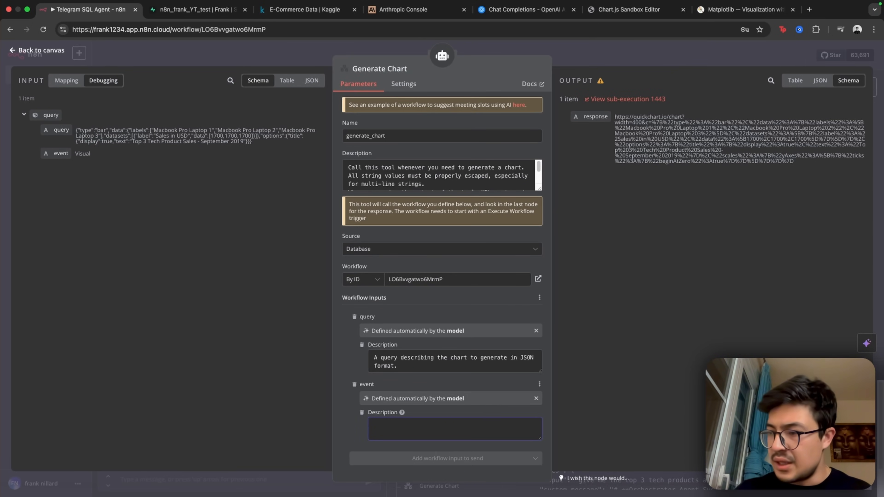
pyautogui.press('BackSpace')
pyautogui.press('BackSpace')
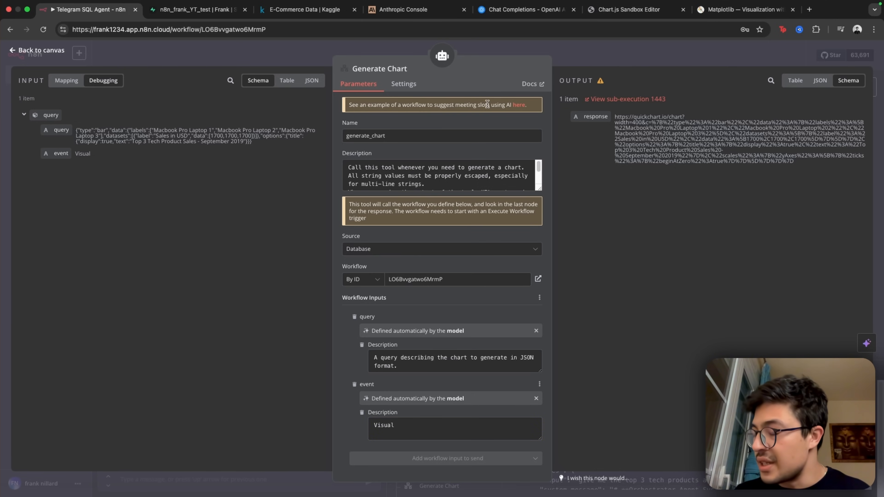
pyautogui.click(567, 58)
# - Examine how the Switch's Visual and SQL branches relate to the orchestrator's Query Database and Generate Chart tools
pyautogui.scroll(4, 518, 192)
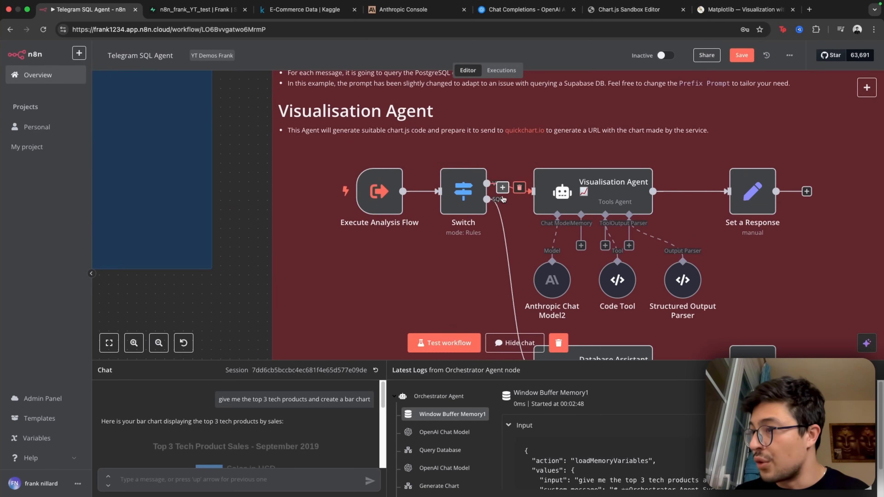
pyautogui.scroll(-1, 514, 272)
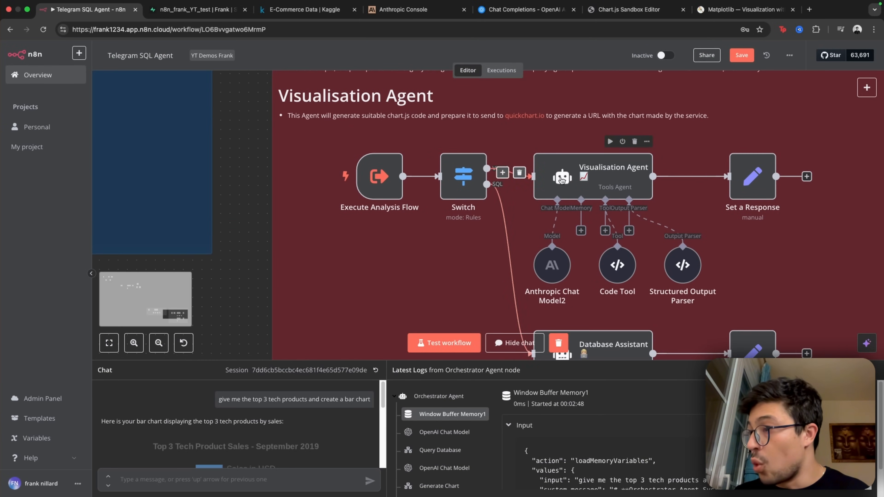
pyautogui.scroll(-3, 377, 197)
pyautogui.scroll(2, 518, 282)
pyautogui.scroll(-2, 505, 244)
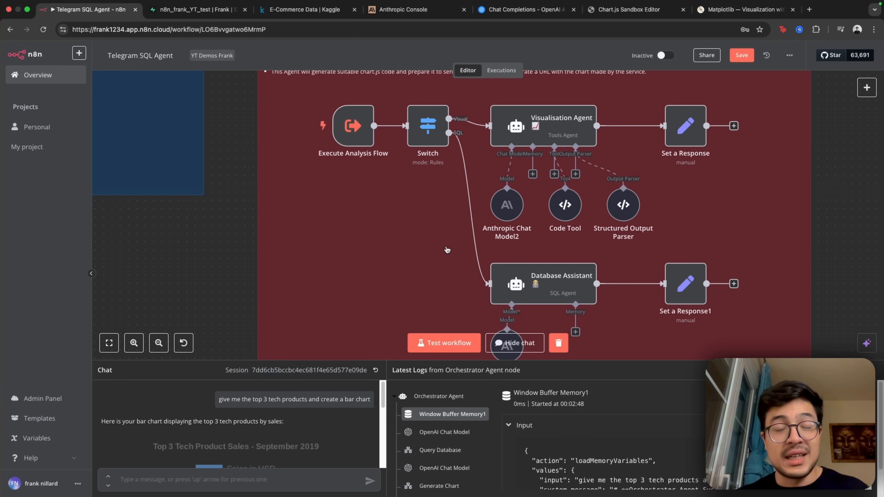
pyautogui.scroll(-5, 451, 251)
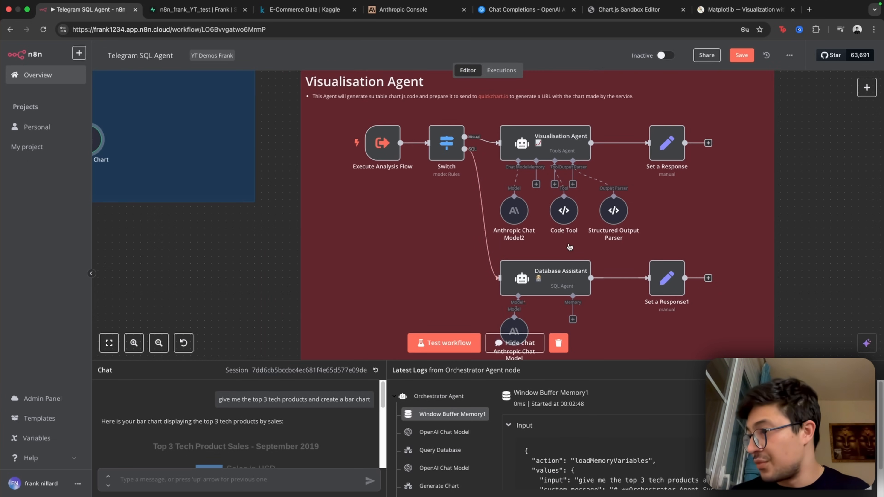
pyautogui.scroll(5, 379, 169)
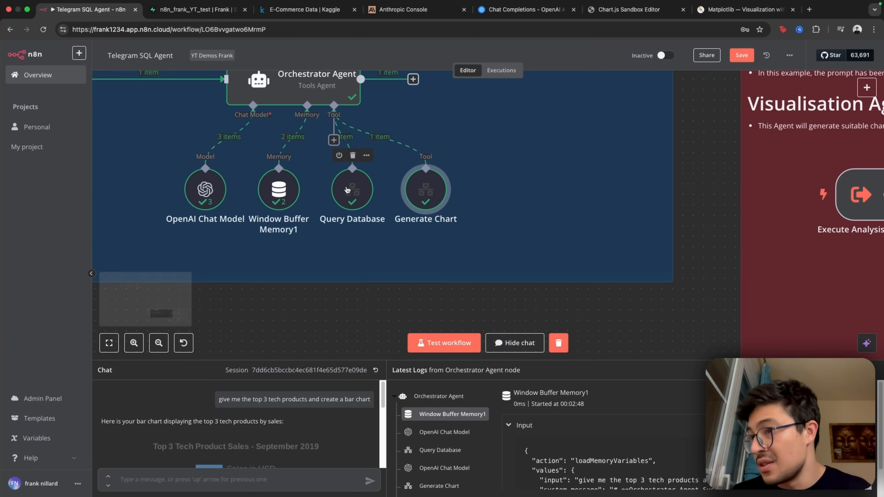
pyautogui.moveTo(369, 218)
pyautogui.scroll(-5, 366, 212)
pyautogui.hscroll(5, 522, 191)
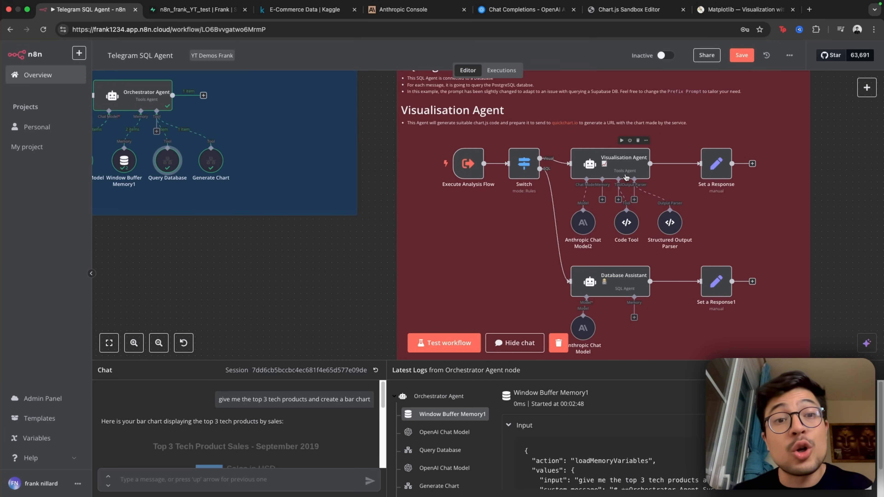
# - Trace the sub-workflow from the Execute Analysis Flow trigger through both agents to their response nodes
pyautogui.scroll(-2, 655, 214)
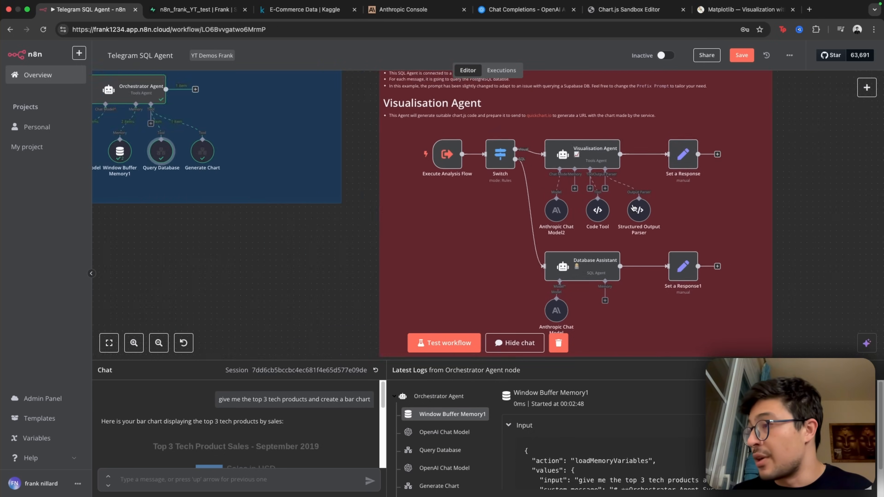
pyautogui.hscroll(4, 477, 177)
pyautogui.scroll(4, 477, 176)
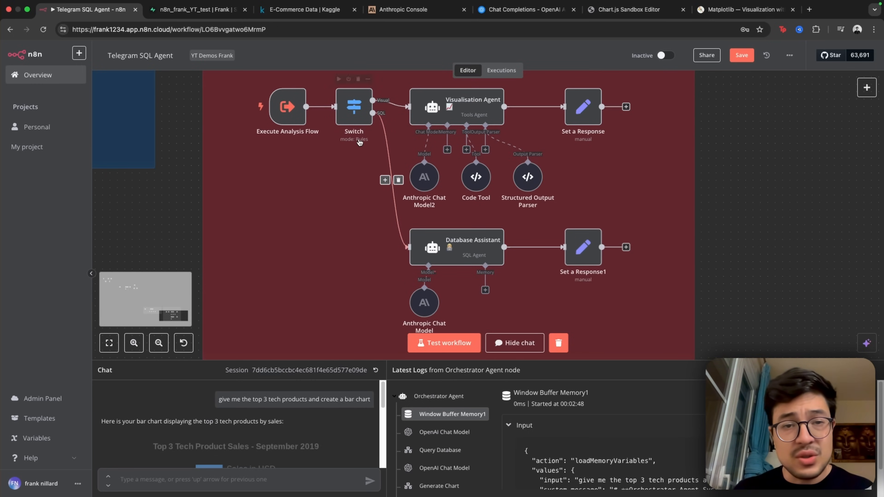
pyautogui.moveTo(299, 107)
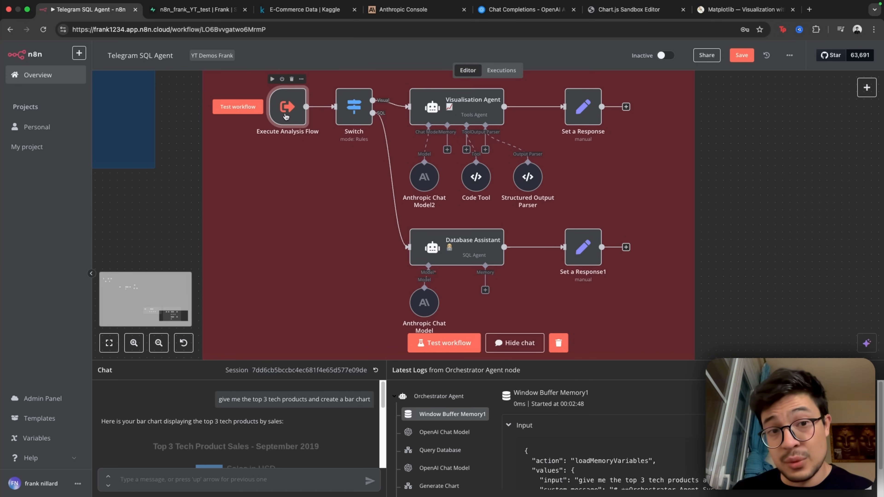
pyautogui.scroll(-5, 285, 116)
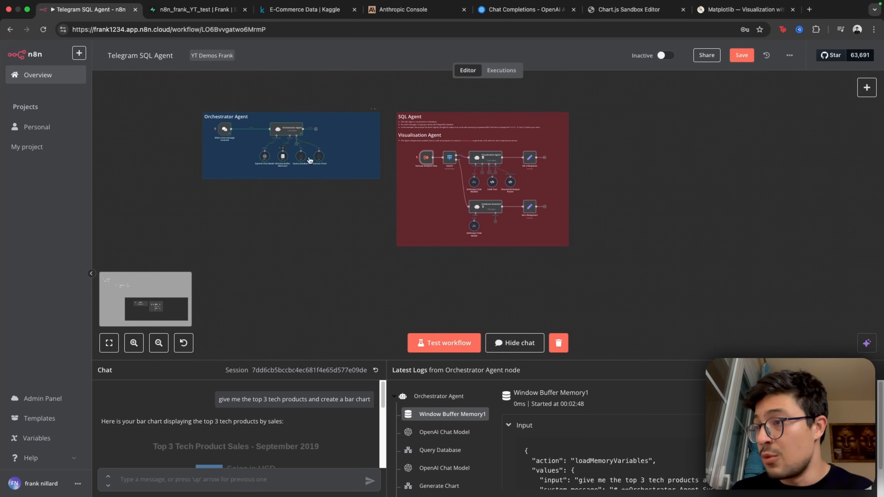
pyautogui.scroll(5, 594, 206)
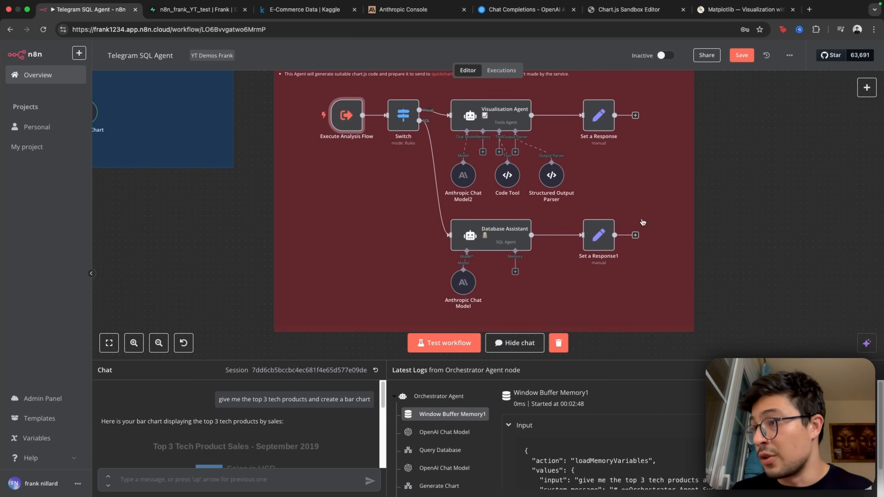
pyautogui.moveTo(310, 92); pyautogui.dragTo(303, 112)
pyautogui.scroll(1, 309, 116)
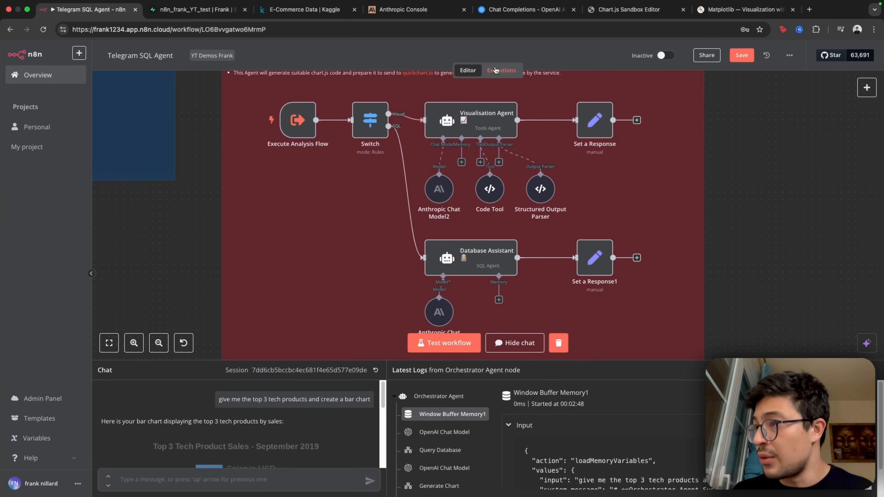
# - Open the workflow's execution history, view the 2 Mar 00:02:48 run, and inspect the SQL branch of the 00:02:52 run
pyautogui.click(504, 71)
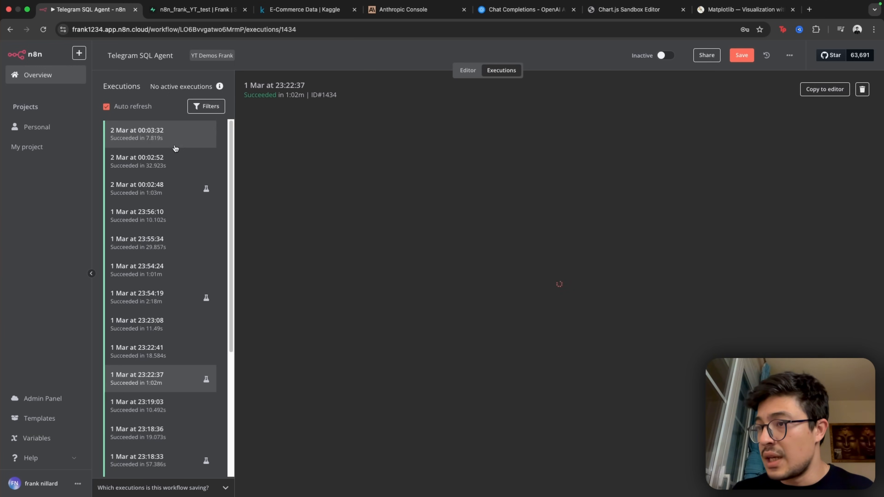
pyautogui.click(176, 156)
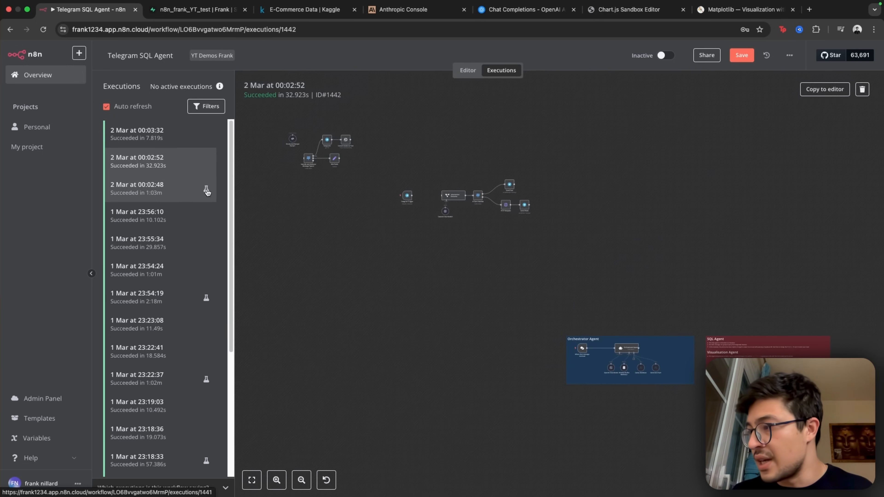
pyautogui.click(207, 191)
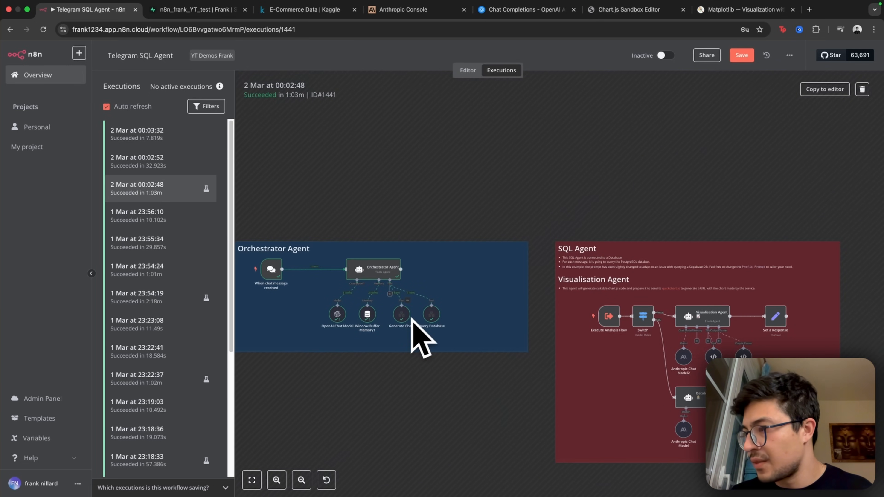
pyautogui.click(168, 167)
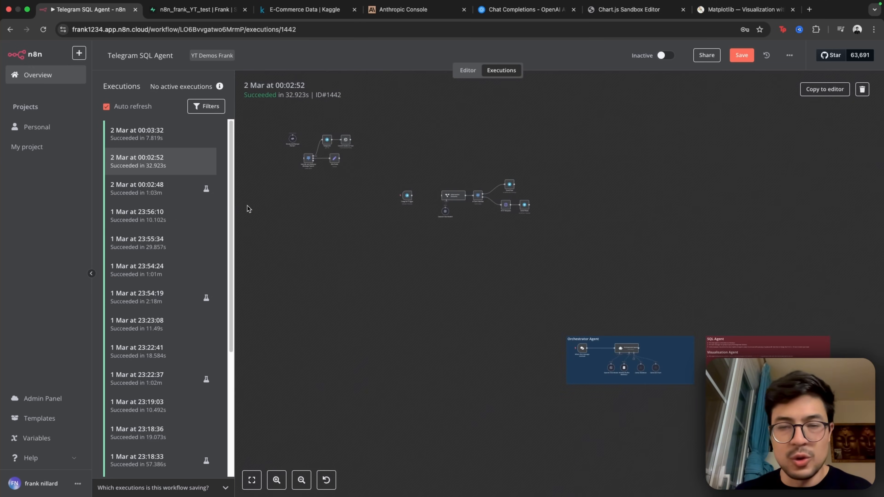
pyautogui.scroll(10, 638, 392)
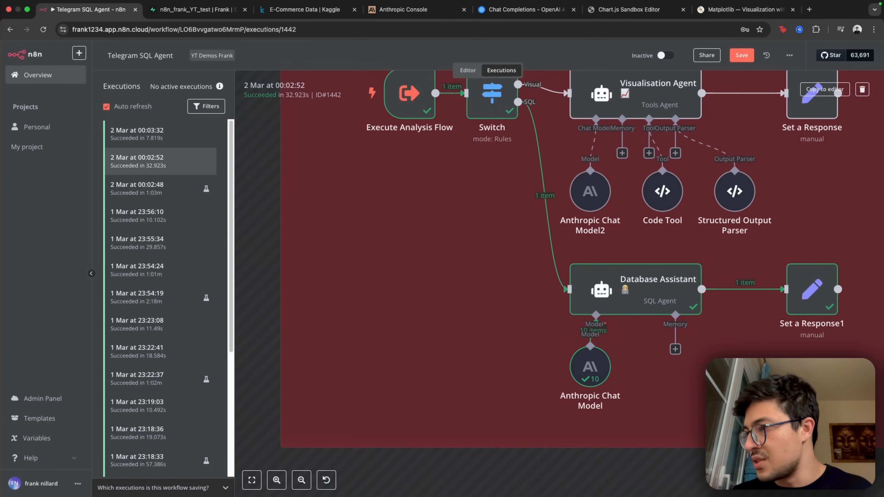
pyautogui.scroll(-3, 467, 364)
pyautogui.scroll(1, 567, 348)
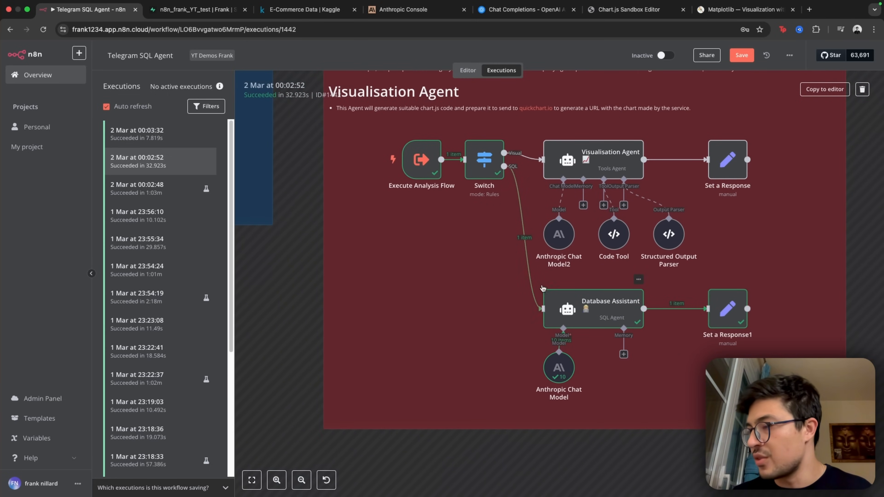
pyautogui.scroll(-2, 439, 257)
pyautogui.scroll(2, 564, 265)
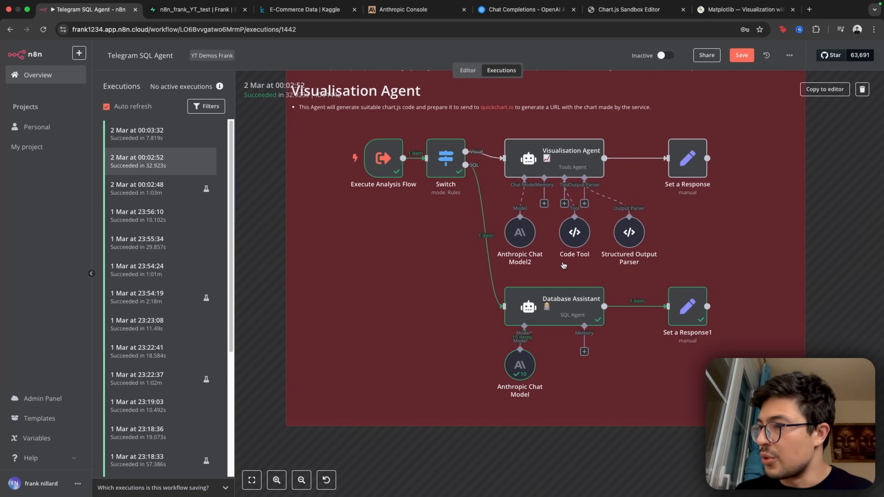
# - Inspect the Execute Analysis Flow node's output in this run, highlighting the event value SQL, and close the node
pyautogui.doubleClick(390, 163)
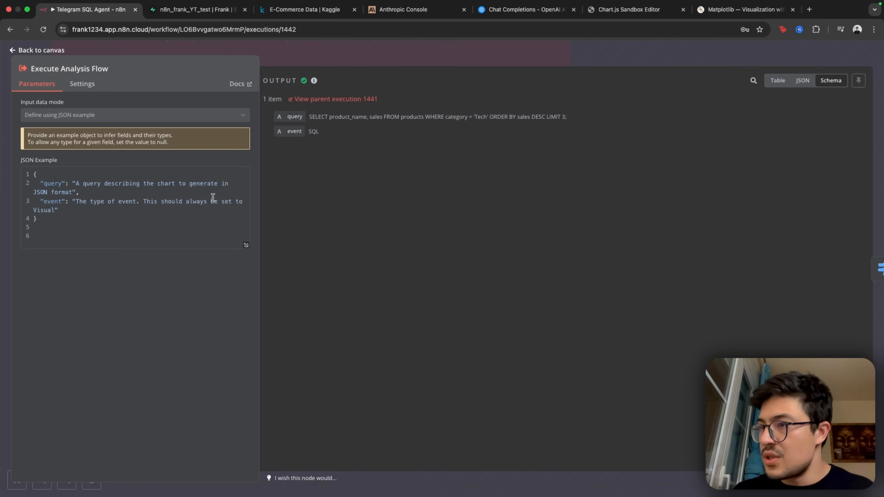
pyautogui.tripleClick(577, 118)
pyautogui.doubleClick(314, 131)
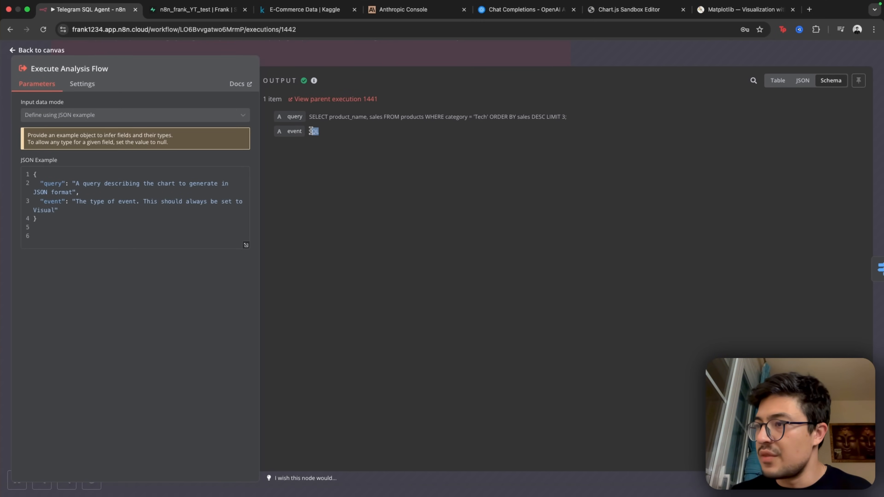
pyautogui.click(383, 47)
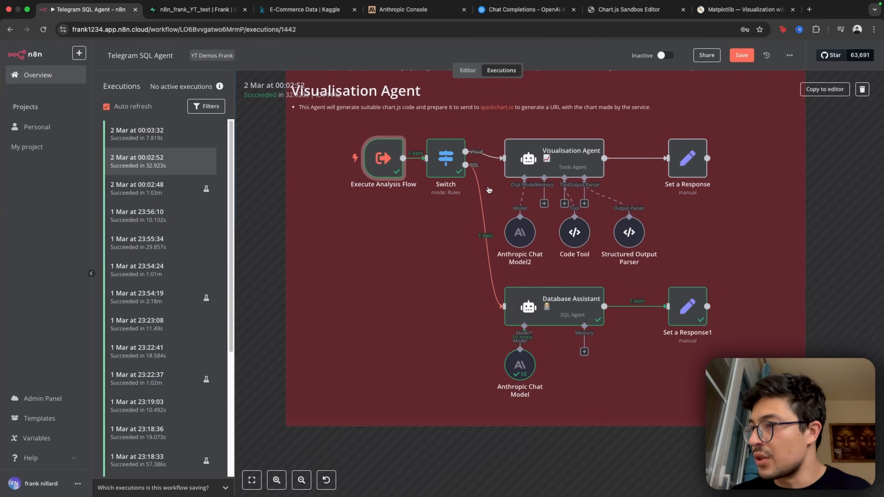
# - Open the Database Assistant node and read through its prefix prompt down to the DML restrictions
pyautogui.doubleClick(566, 312)
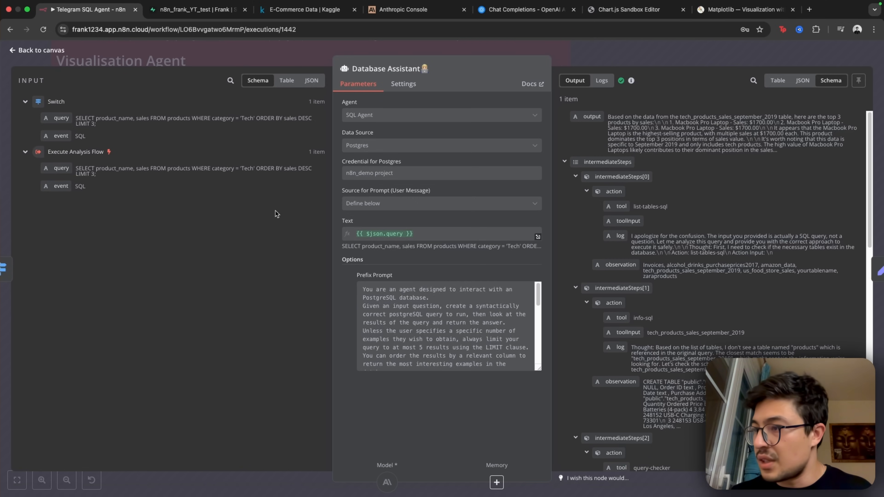
pyautogui.scroll(-3, 439, 317)
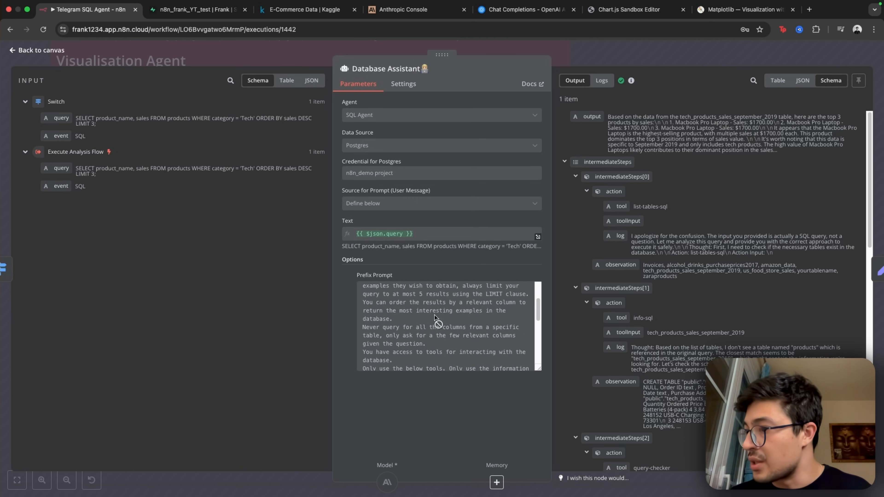
pyautogui.scroll(3, 435, 317)
pyautogui.scroll(-4, 393, 320)
pyautogui.scroll(-5, 393, 323)
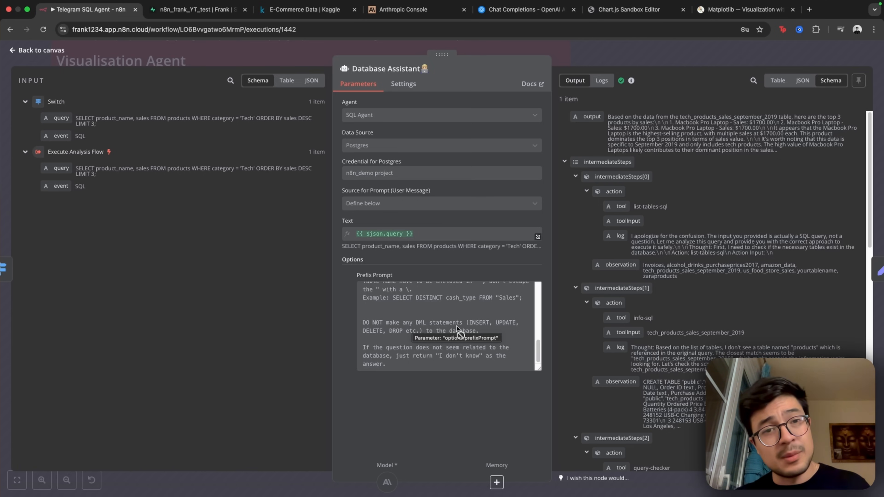
# - Review the Database Assistant's intermediate steps through the final query-sql observation, and return to the execution view
pyautogui.scroll(-15, 667, 371)
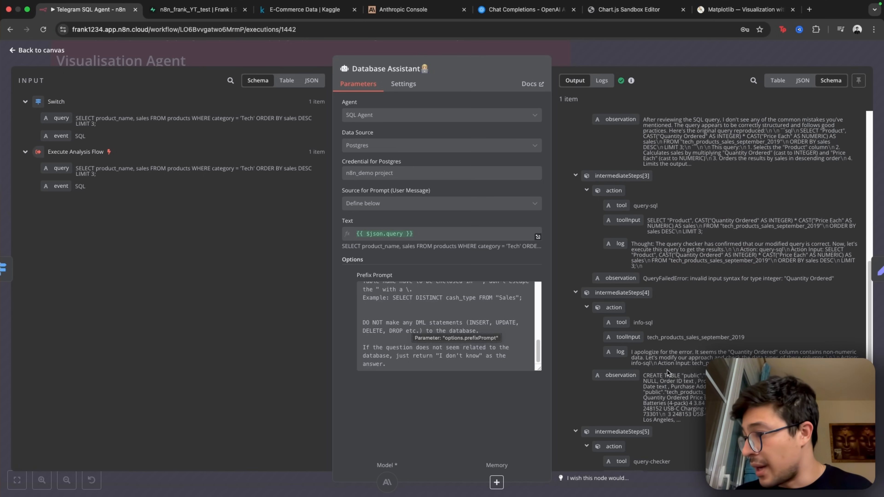
pyautogui.scroll(5, 817, 484)
pyautogui.scroll(-3, 625, 441)
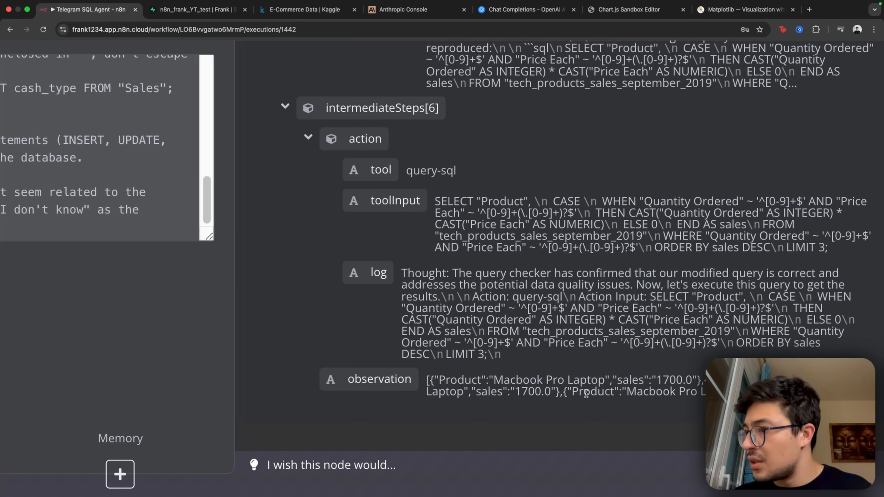
pyautogui.scroll(-5, 589, 395)
pyautogui.click(572, 62)
# - Check the model and sampling temperature of the Database Assistant's Anthropic Chat Model, and close the node
pyautogui.scroll(3, 548, 358)
pyautogui.scroll(-3, 548, 358)
pyautogui.scroll(4, 546, 357)
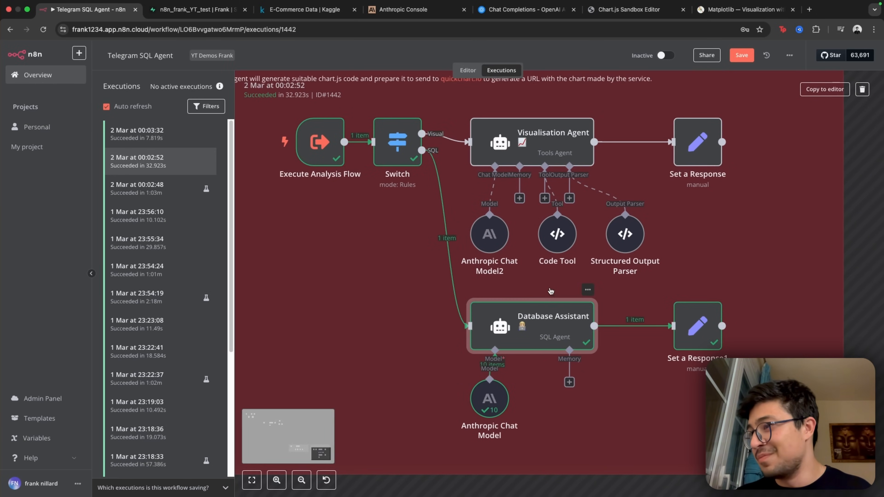
pyautogui.doubleClick(491, 402)
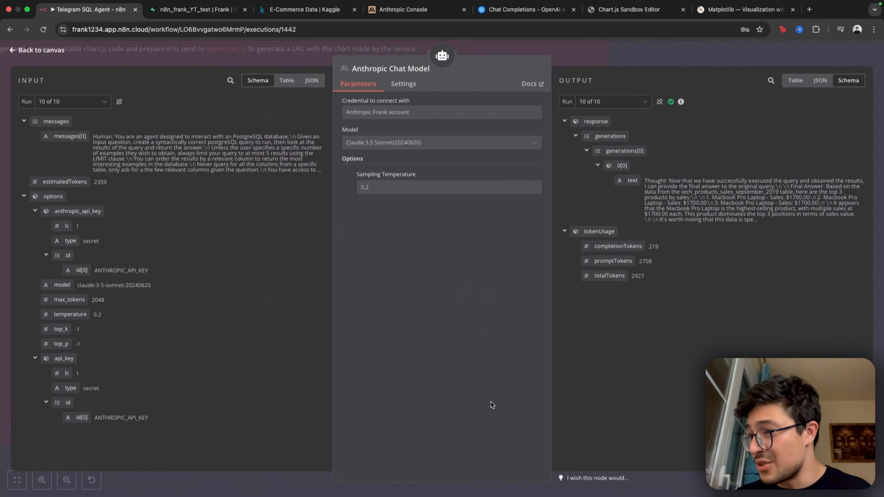
pyautogui.press('Escape')
pyautogui.scroll(-4, 521, 302)
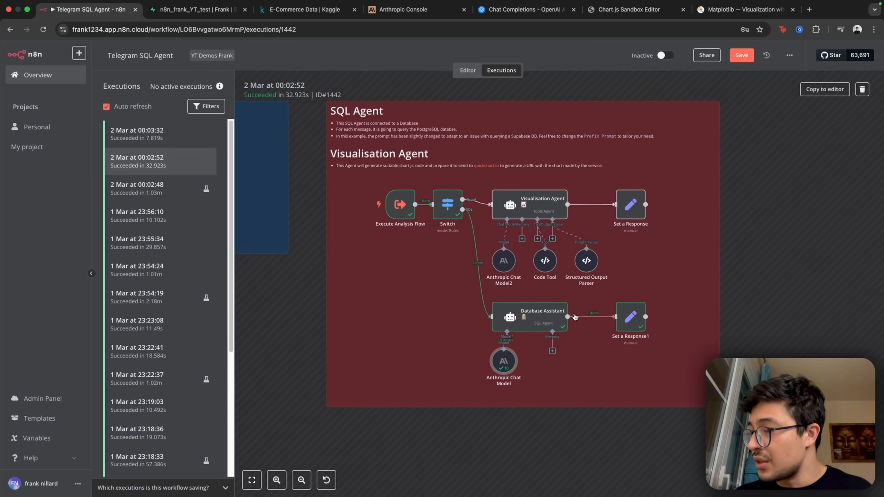
# - Reopen the Database Assistant node briefly, and inspect the response field mapping in the Set a Response1 node before closing it
pyautogui.scroll(2, 538, 314)
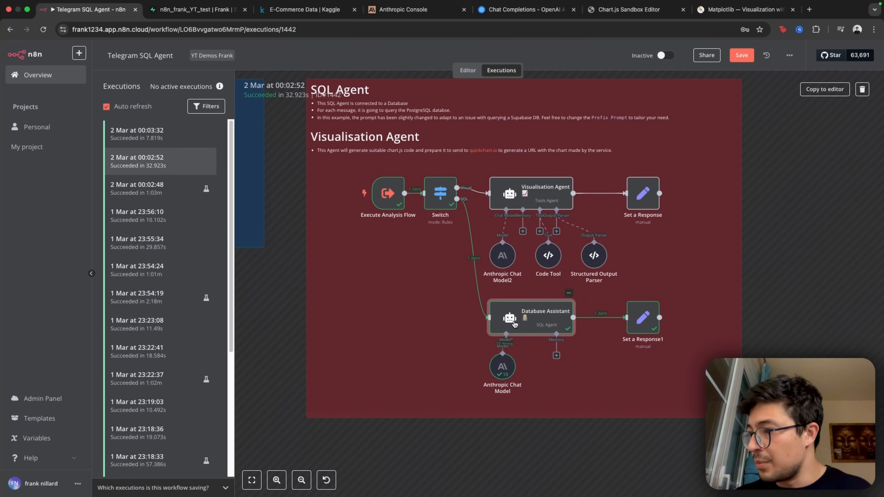
pyautogui.doubleClick(515, 324)
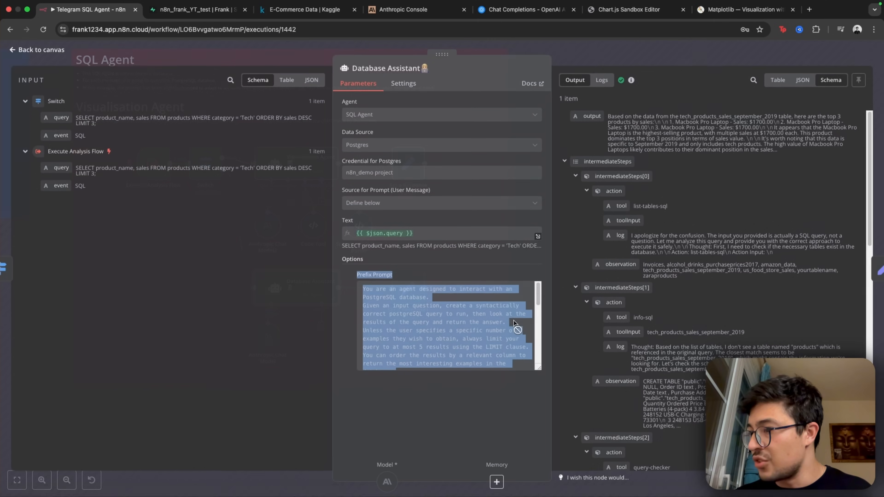
pyautogui.click(626, 62)
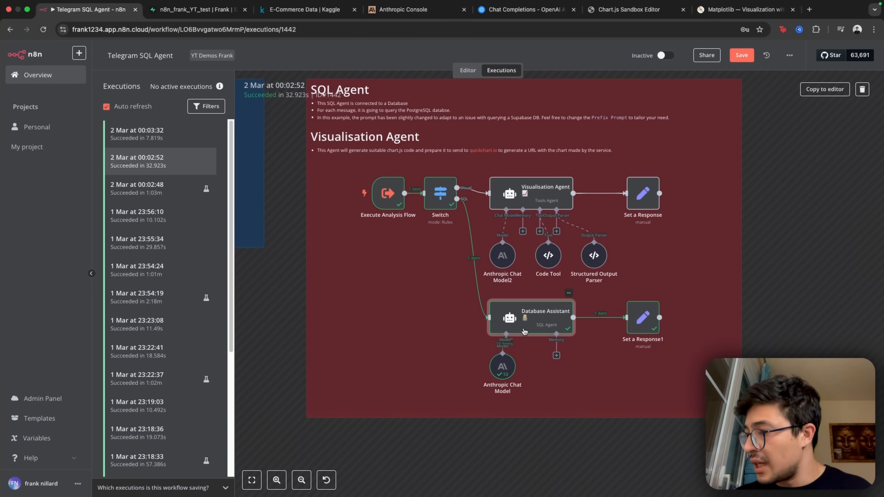
pyautogui.doubleClick(642, 320)
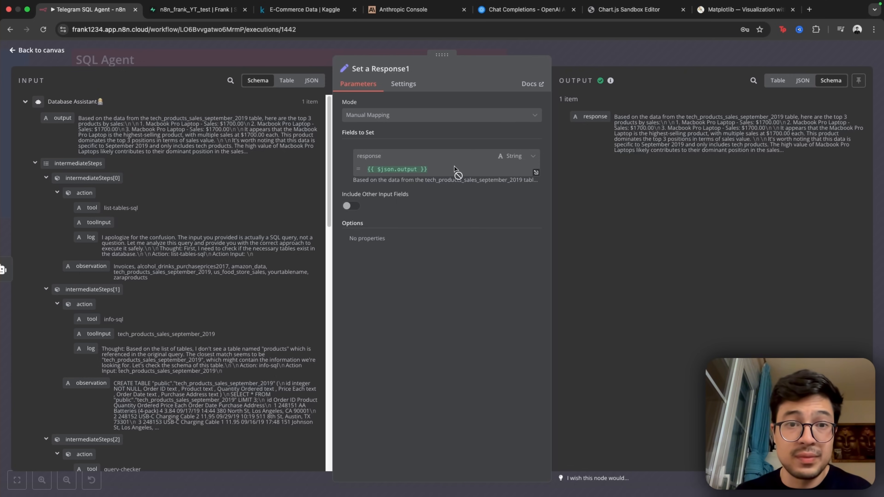
pyautogui.click(600, 53)
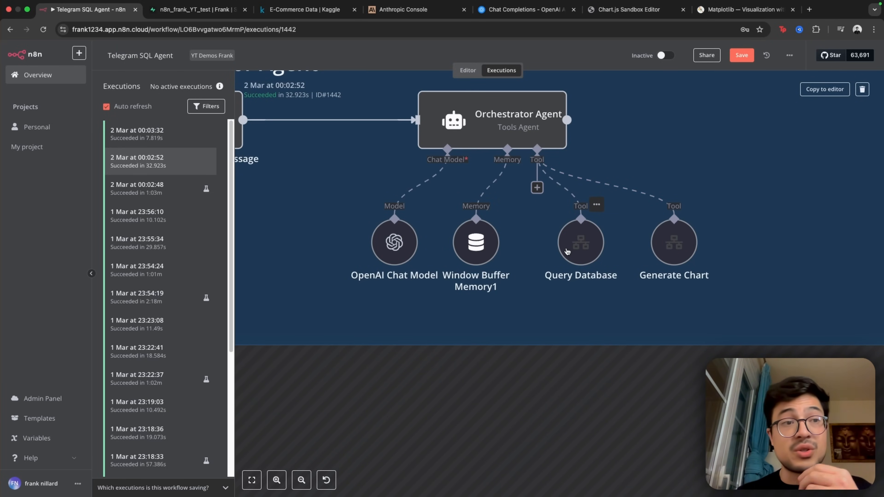
pyautogui.scroll(-6, 540, 256)
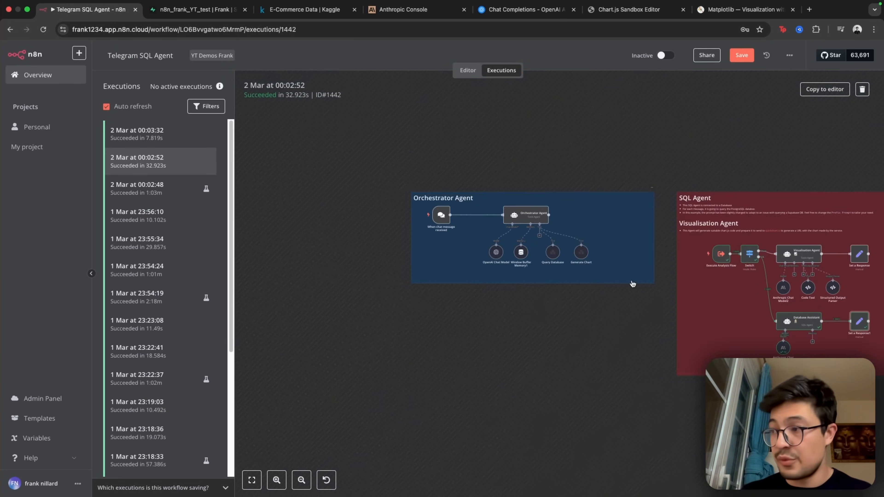
pyautogui.scroll(5, 863, 327)
pyautogui.scroll(-4, 700, 310)
pyautogui.scroll(3, 699, 310)
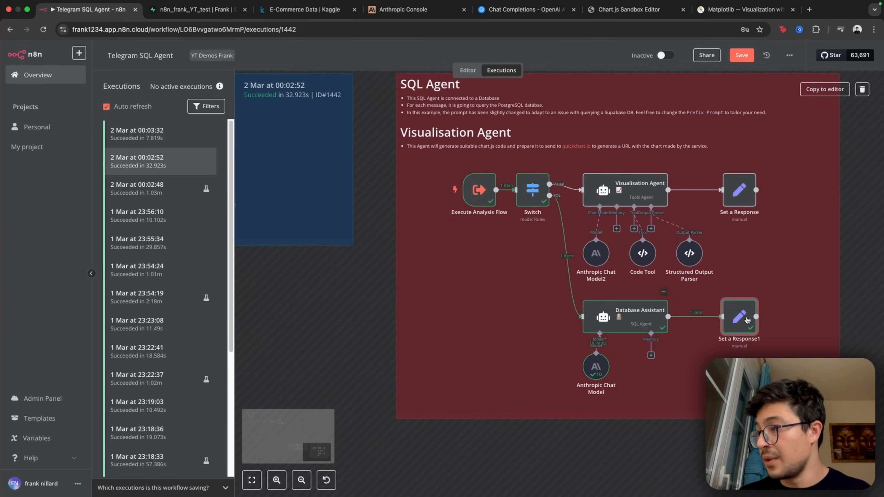
pyautogui.scroll(5, 738, 321)
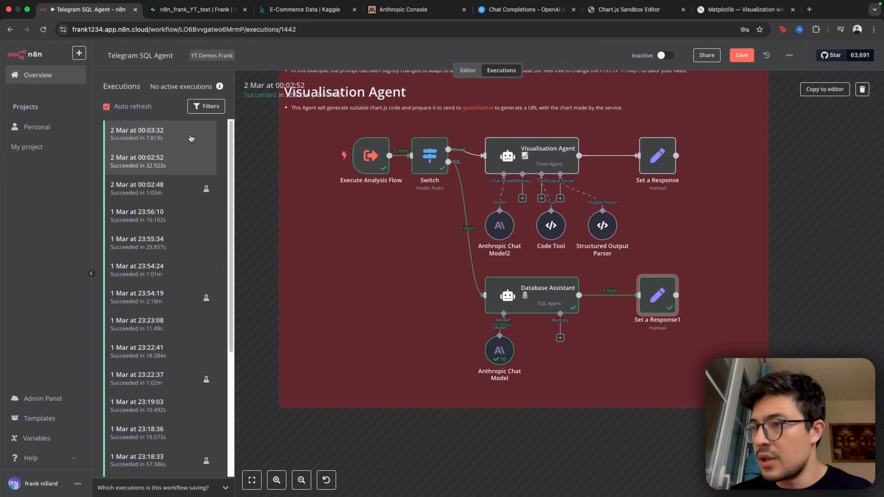
# - Open the execution from 2 Mar at 00:03:32, check the Switch node's Visual routing output, and close the node
pyautogui.click(188, 136)
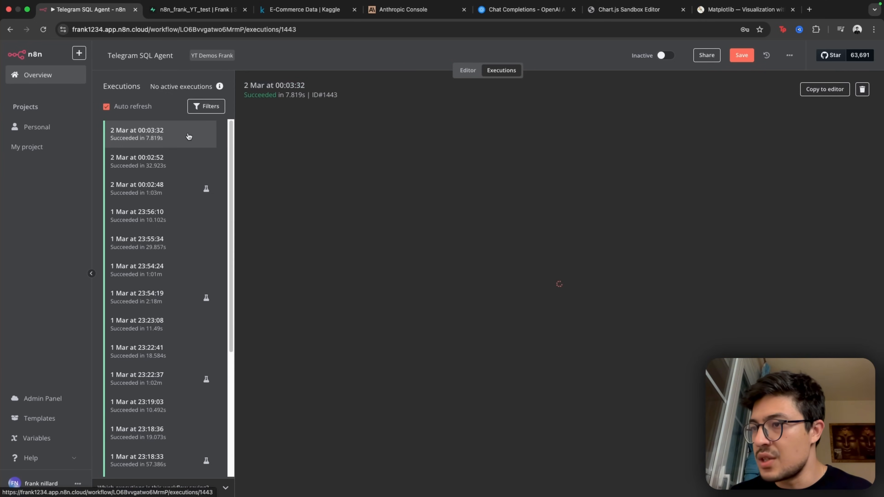
pyautogui.scroll(5, 780, 383)
pyautogui.scroll(-3, 425, 268)
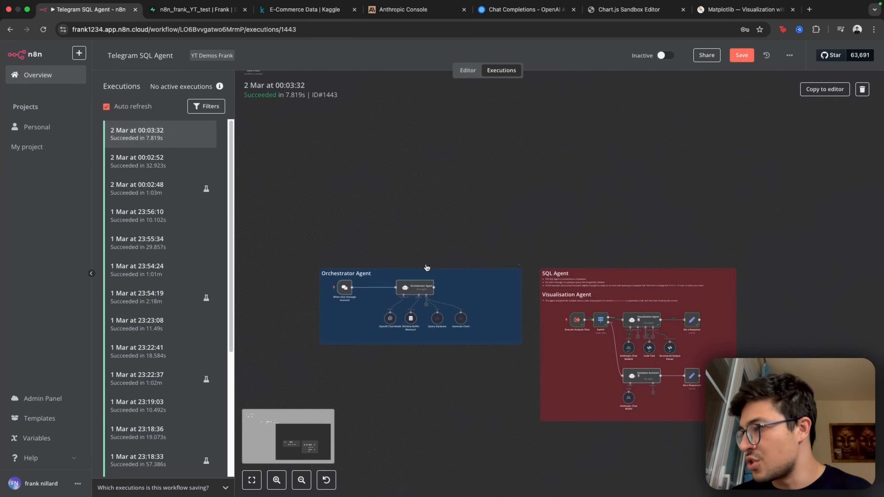
pyautogui.scroll(5, 741, 383)
pyautogui.scroll(2, 413, 264)
pyautogui.doubleClick(404, 222)
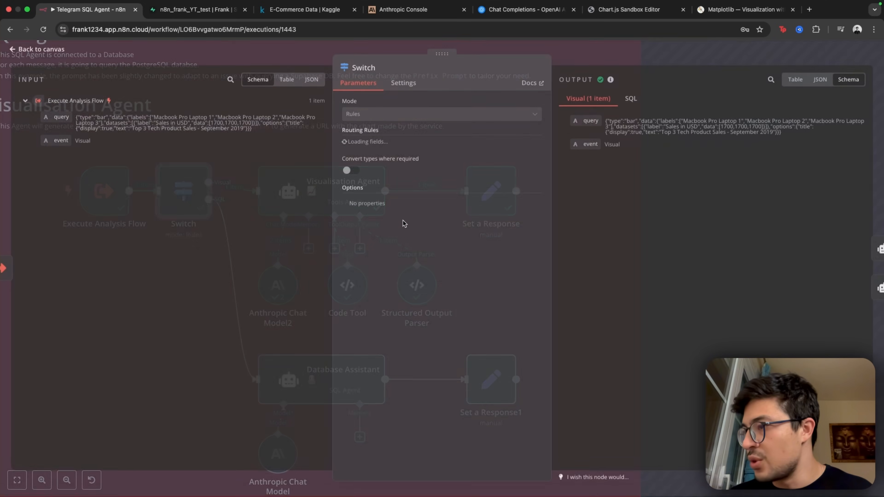
pyautogui.click(656, 58)
# - Open the Visualisation Agent node, read through its system message and incoming query and event data, and close it
pyautogui.doubleClick(570, 221)
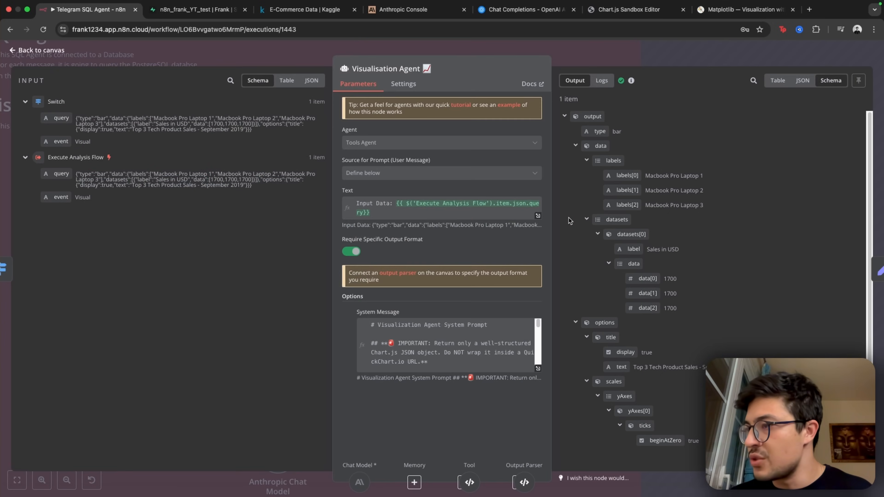
pyautogui.scroll(1, 407, 335)
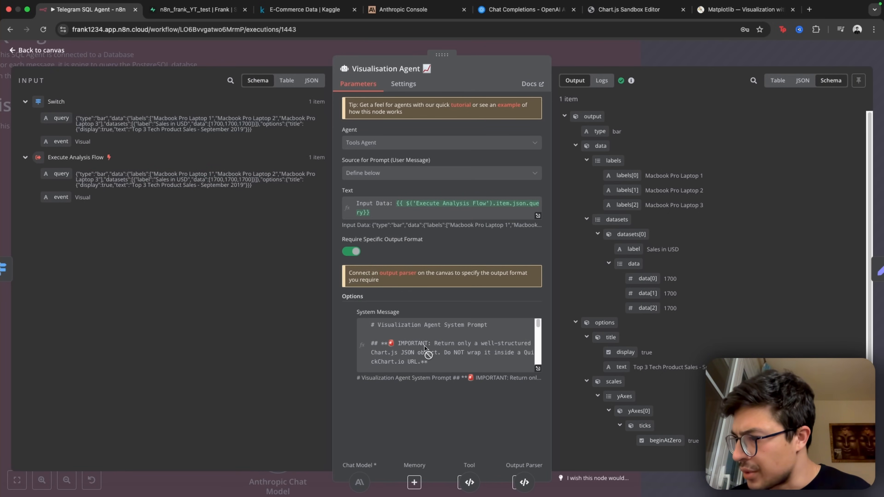
pyautogui.scroll(-10, 437, 353)
pyautogui.scroll(10, 439, 356)
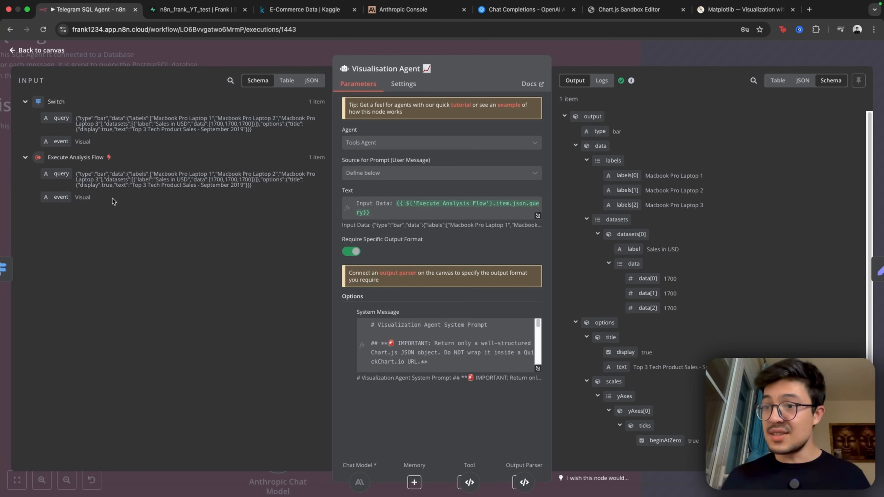
pyautogui.scroll(3, 65, 166)
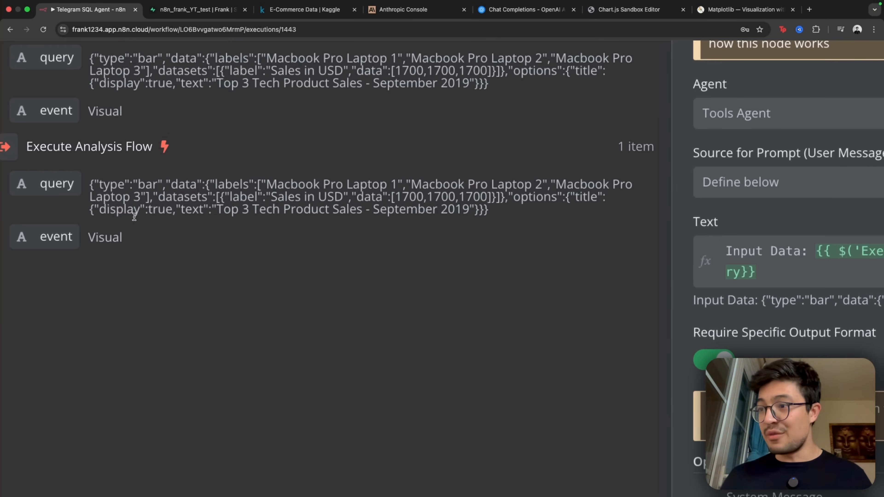
pyautogui.scroll(-5, 171, 222)
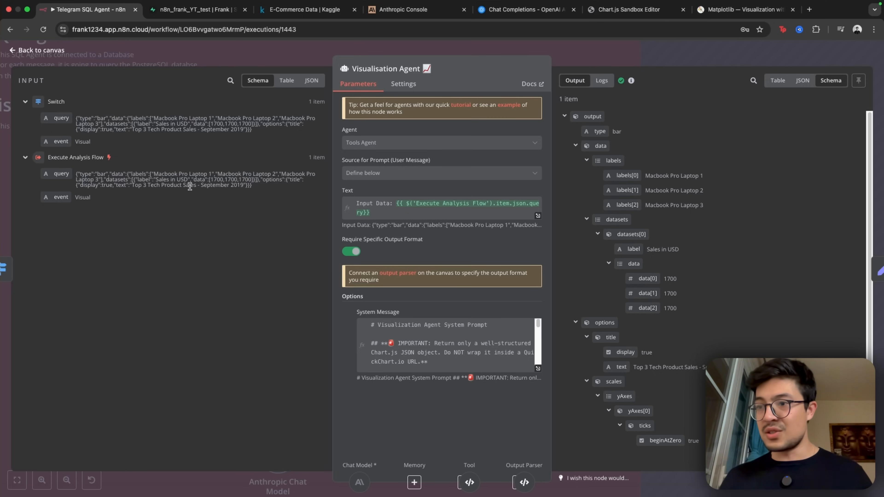
pyautogui.scroll(3, 150, 181)
pyautogui.scroll(-3, 190, 200)
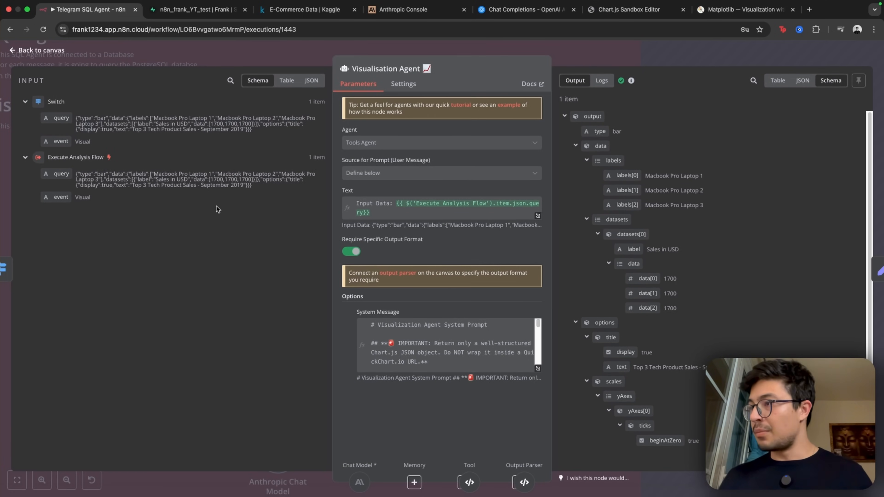
pyautogui.click(606, 47)
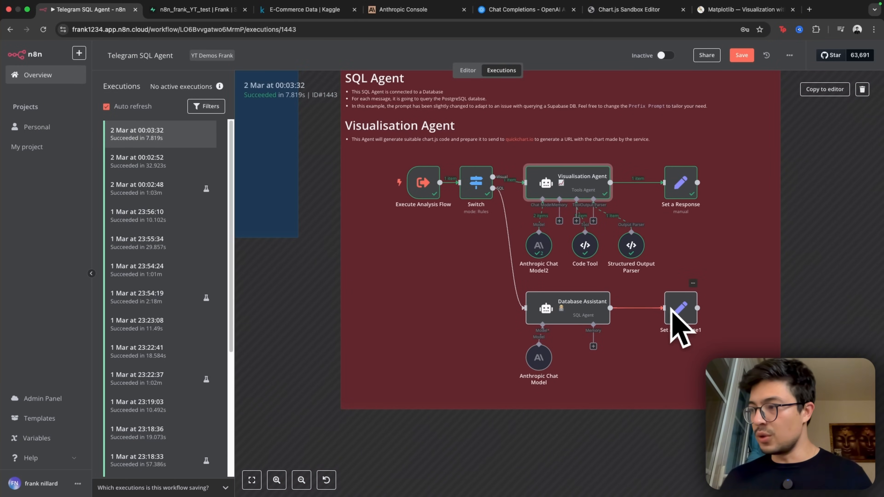
# - Review the Orchestrator Agent's tools in this execution, and recheck the JSON rules in the Visualisation Agent's system message
pyautogui.scroll(-5, 689, 314)
pyautogui.scroll(5, 388, 251)
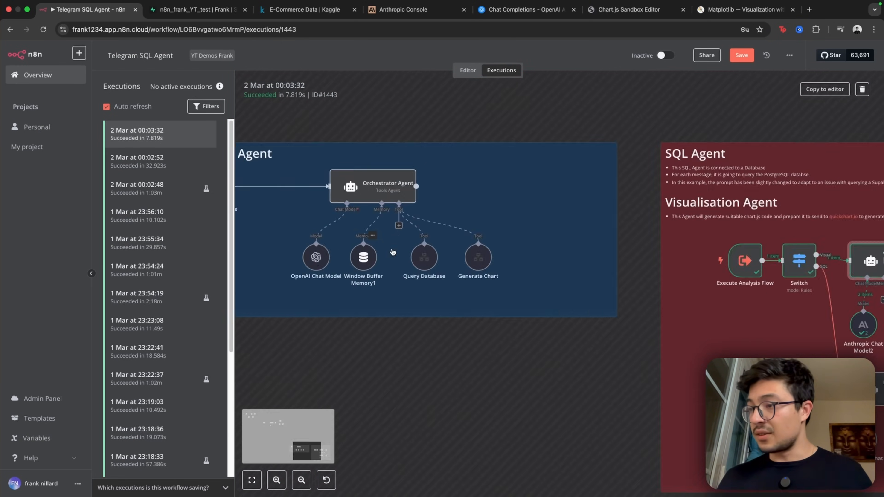
pyautogui.scroll(3, 387, 251)
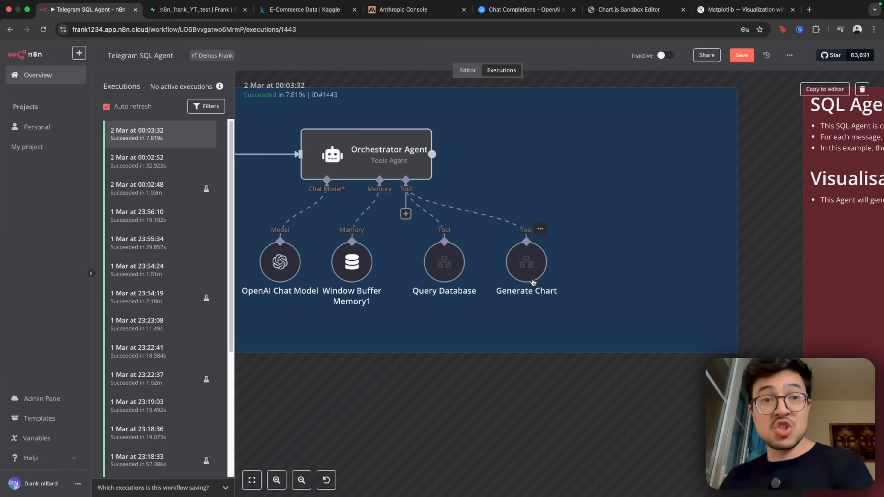
pyautogui.scroll(-6, 430, 279)
pyautogui.scroll(7, 686, 298)
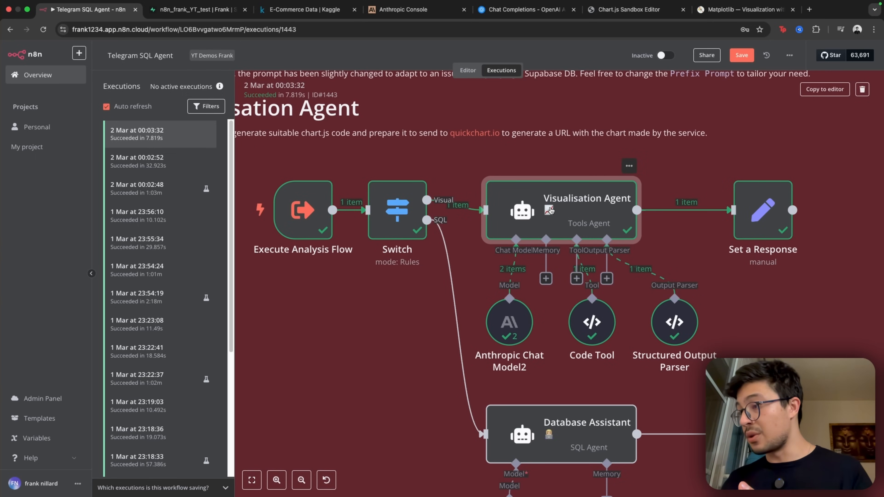
pyautogui.doubleClick(550, 210)
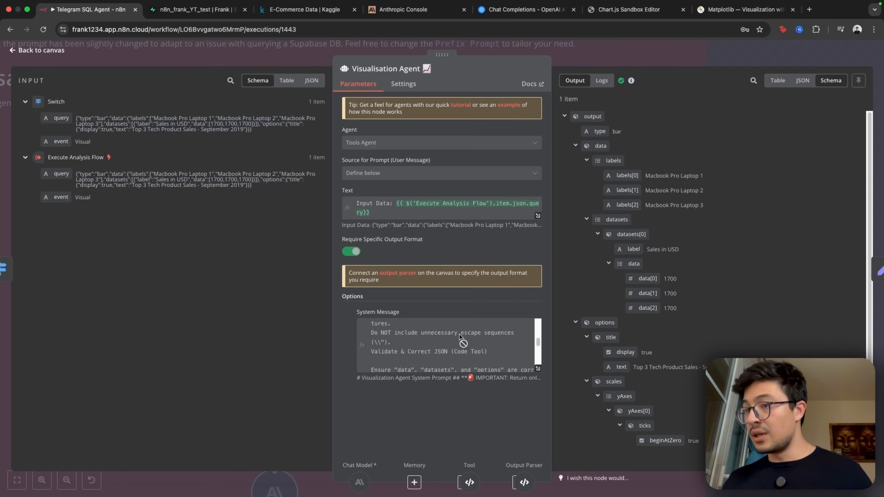
pyautogui.click(644, 42)
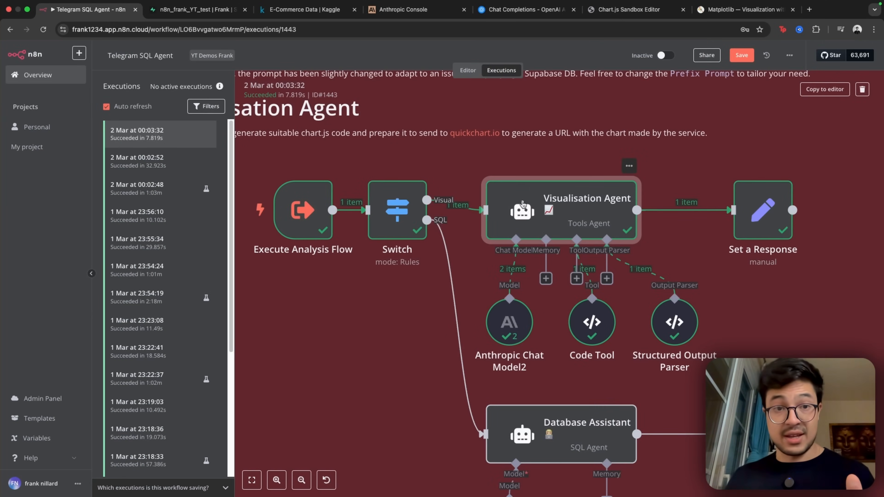
# - Compare the model and option settings of Anthropic Chat Model2 and the Database Assistant's Anthropic Chat Model
pyautogui.scroll(3, 589, 311)
pyautogui.scroll(-2, 589, 312)
pyautogui.doubleClick(469, 298)
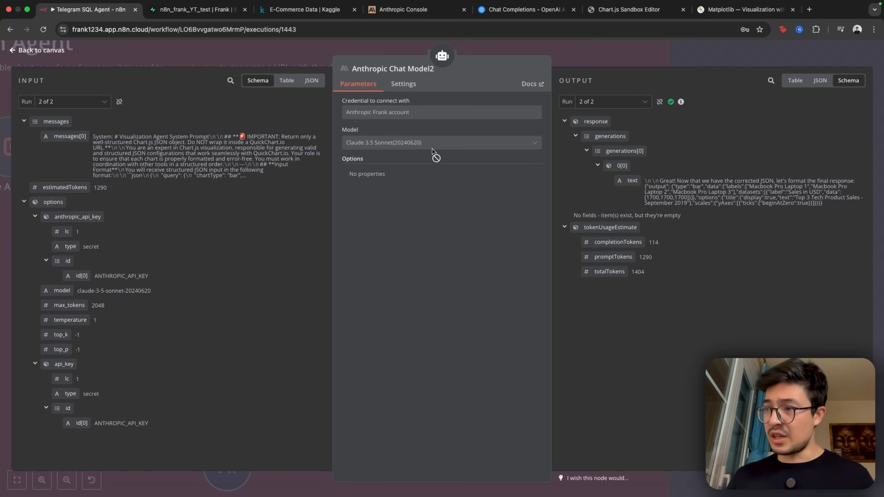
pyautogui.click(621, 60)
pyautogui.scroll(-2, 463, 413)
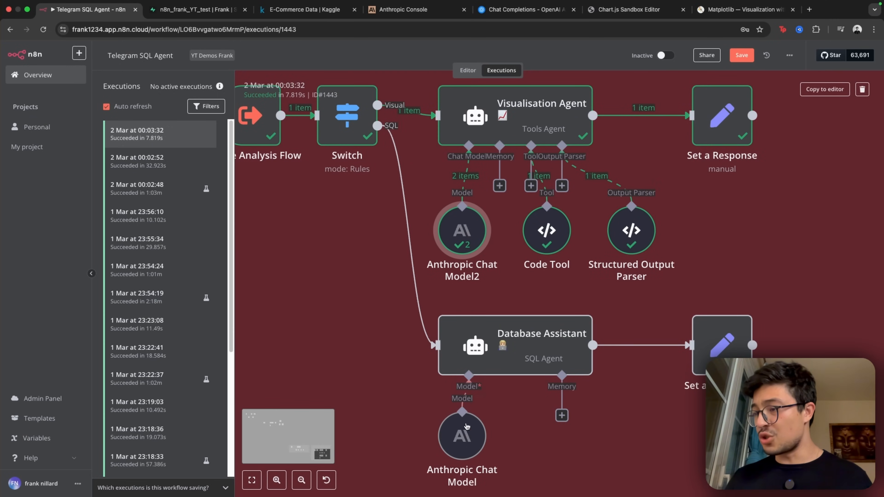
pyautogui.doubleClick(476, 440)
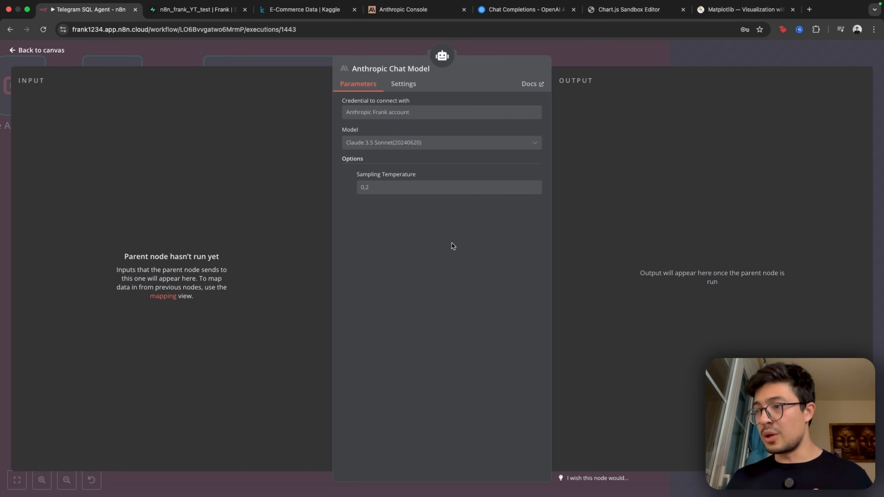
pyautogui.click(604, 63)
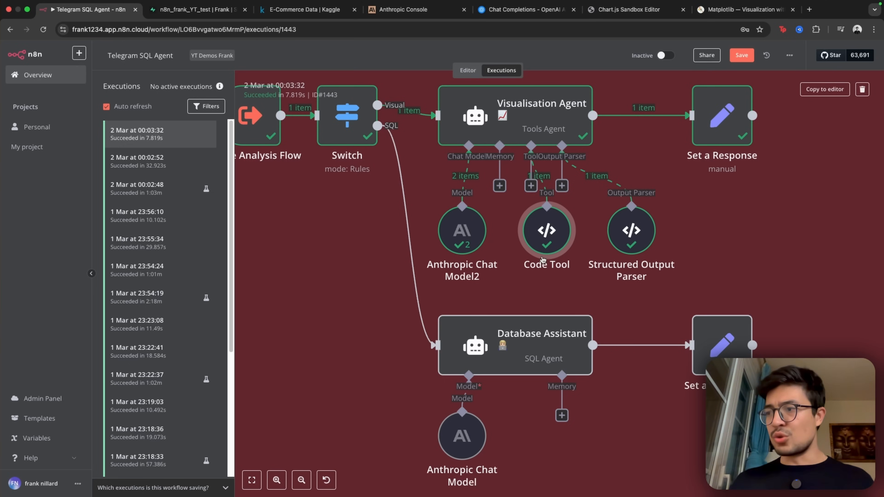
# - Open the Structured Output Parser node and read its chart_configuration input schema through to the end
pyautogui.doubleClick(646, 238)
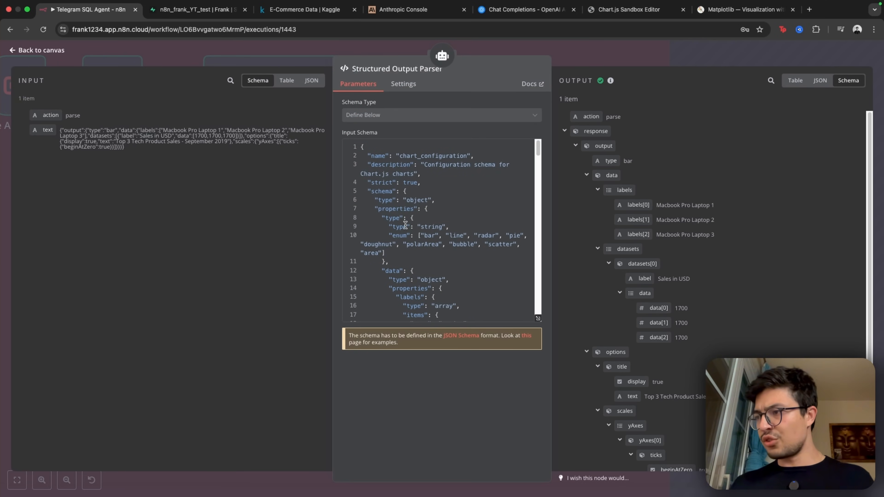
pyautogui.press('Escape')
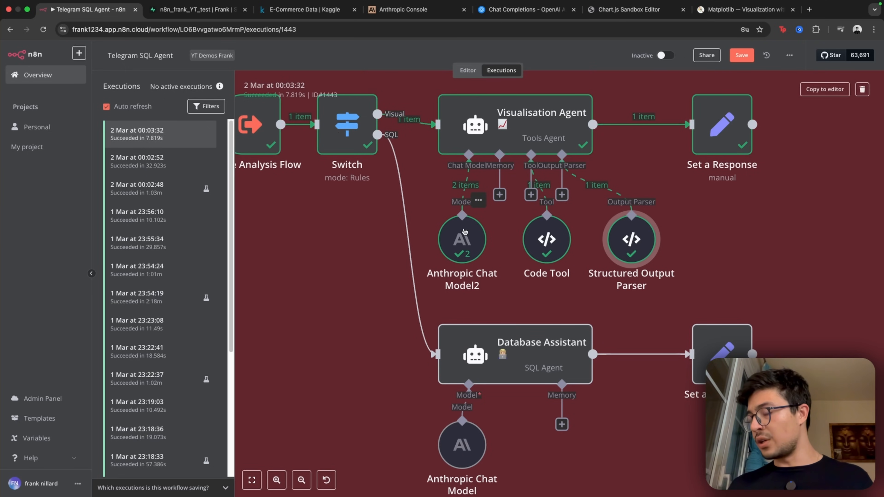
pyautogui.doubleClick(628, 243)
pyautogui.scroll(-20, 403, 244)
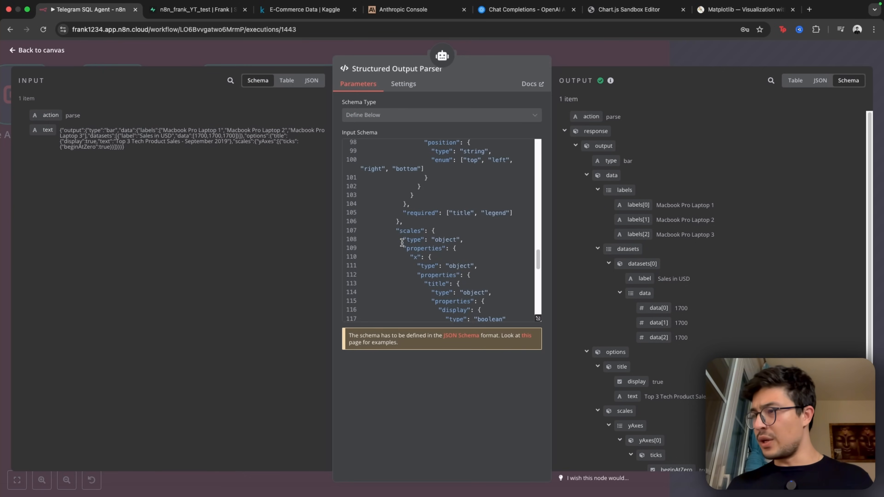
pyautogui.scroll(15, 404, 247)
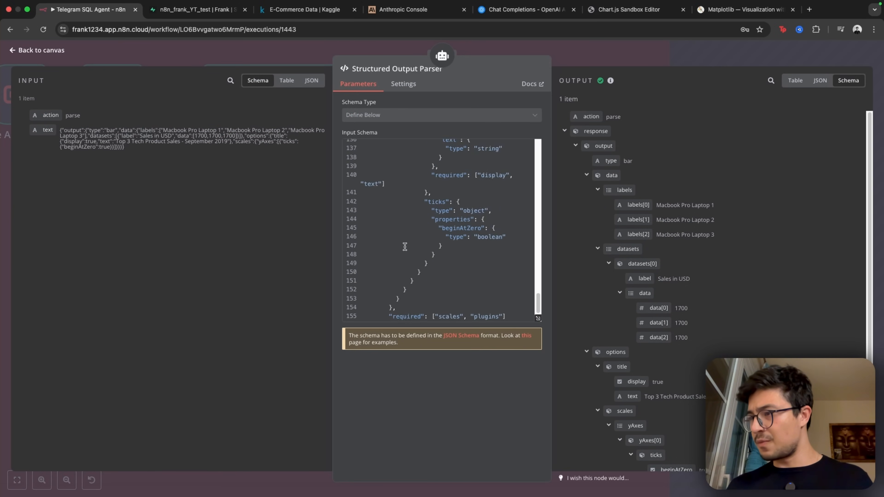
pyautogui.scroll(15, 405, 246)
# - View the Structured Output Parser's output as JSON, compare it with the input text and schema, and close the node
pyautogui.click(820, 80)
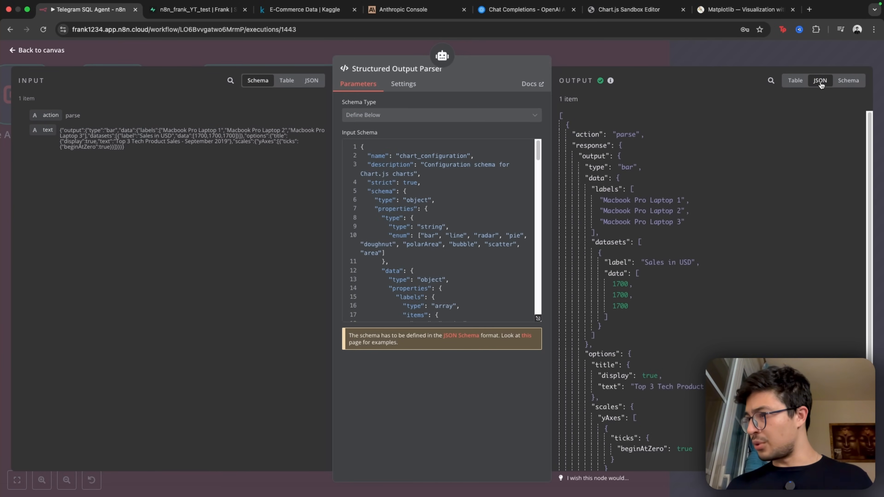
pyautogui.scroll(-5, 620, 284)
pyautogui.scroll(5, 620, 288)
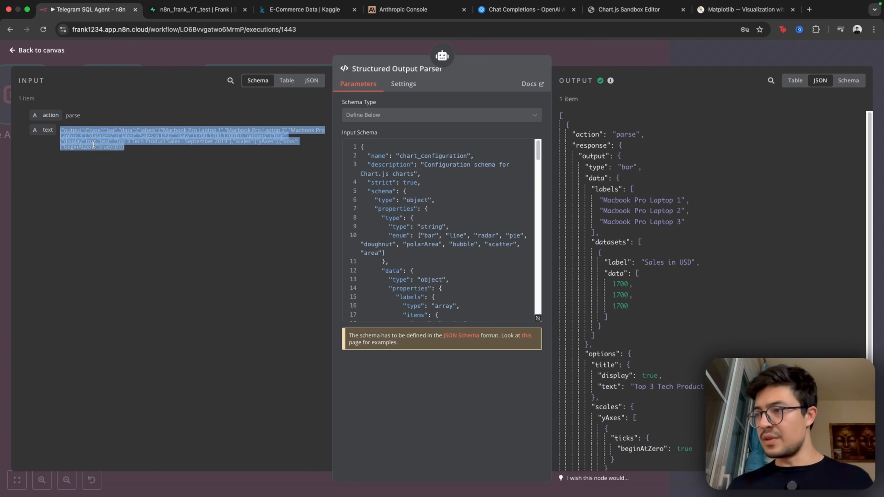
pyautogui.scroll(-20, 421, 257)
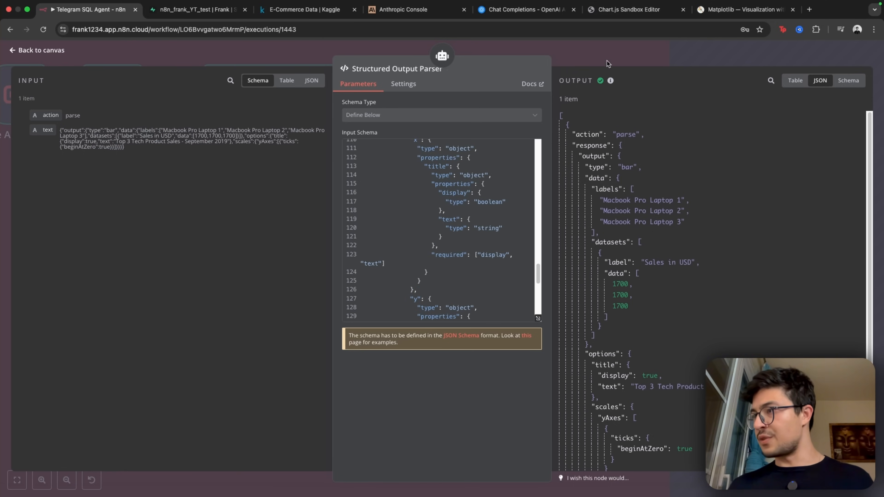
pyautogui.click(607, 63)
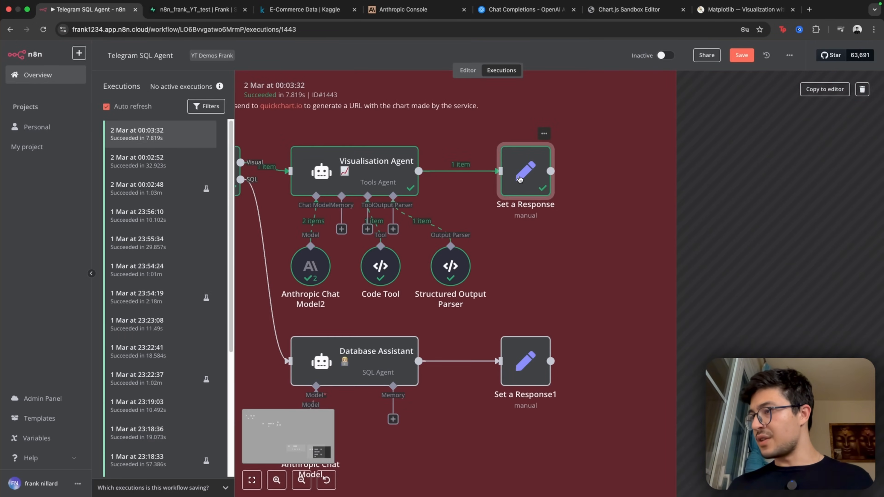
# - Open the Visualisation Agent's Set a Response node and examine the quickchart.io URL expression in its response field
pyautogui.doubleClick(519, 180)
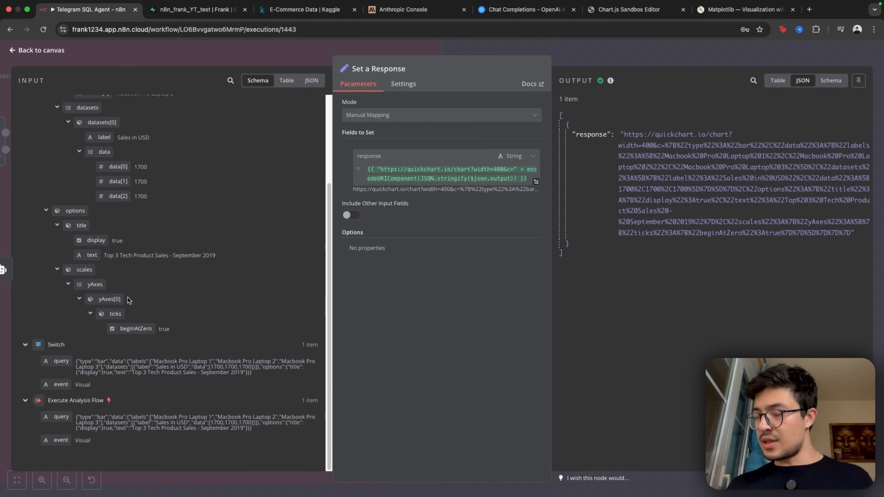
pyautogui.scroll(4, 139, 299)
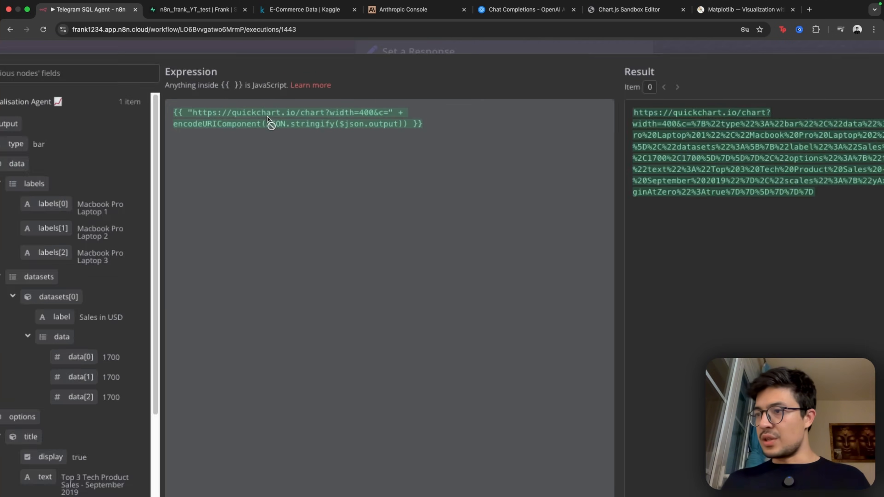
pyautogui.scroll(5, 268, 117)
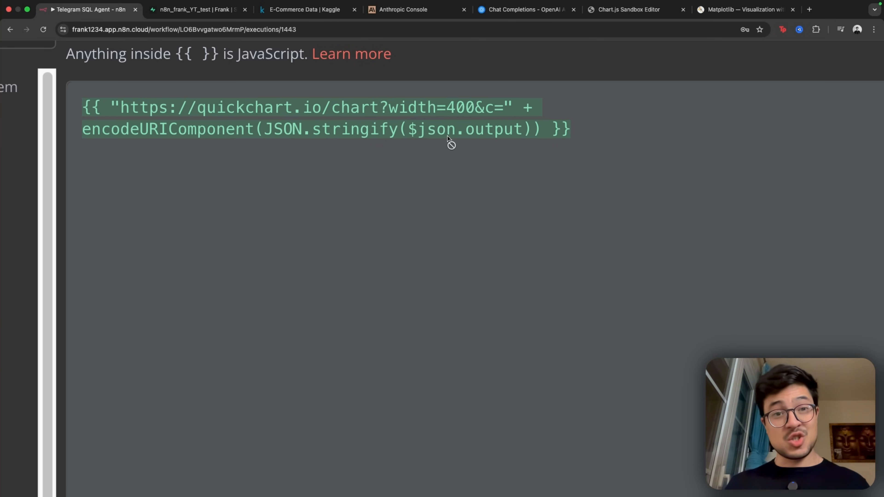
pyautogui.moveTo(448, 138)
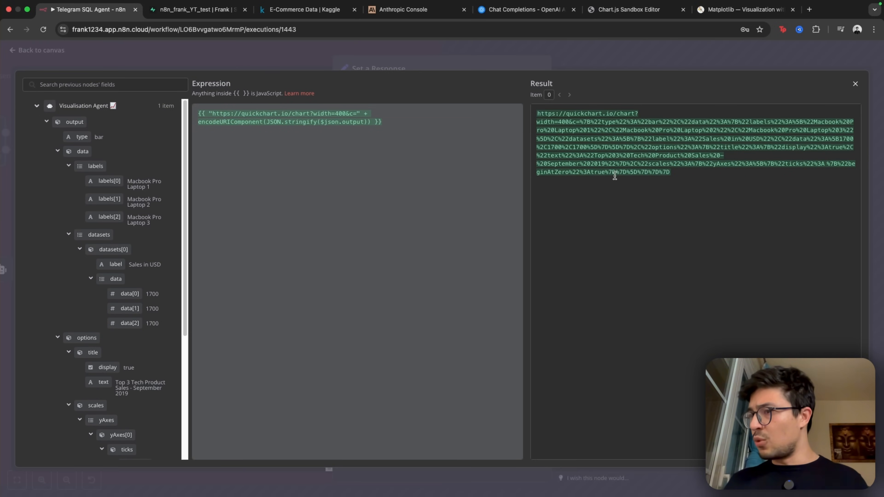
# - Copy the full quickchart.io URL from the expression result and open it in a new browser tab to view the chart
pyautogui.moveTo(757, 170); pyautogui.dragTo(535, 113)
pyautogui.moveTo(628, 190); pyautogui.dragTo(537, 116)
pyautogui.click(560, 134)
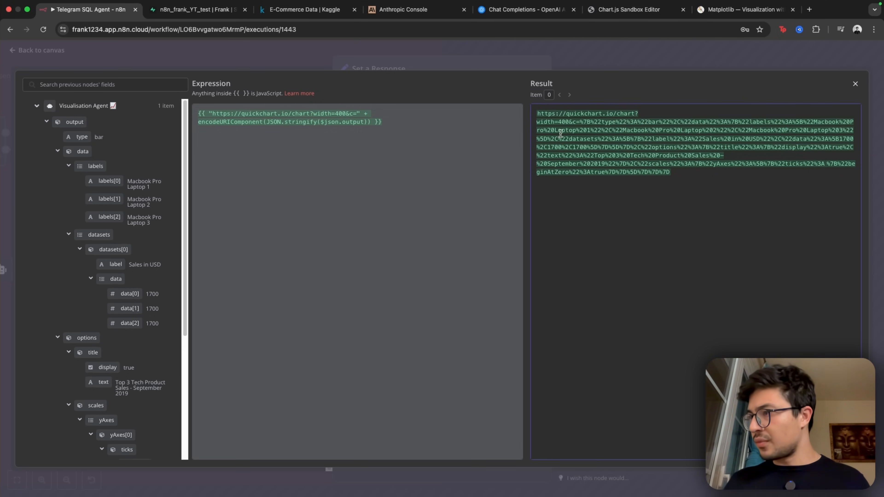
pyautogui.moveTo(695, 181); pyautogui.dragTo(532, 114)
pyautogui.press('super+c')
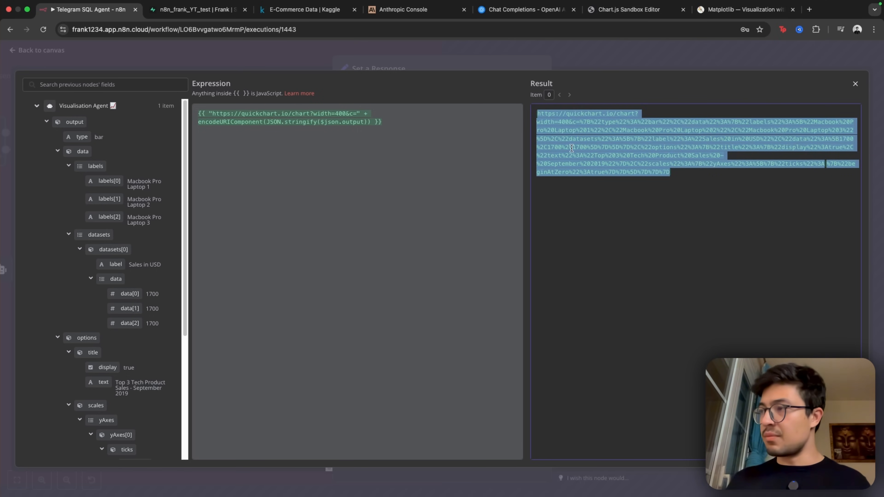
pyautogui.click(810, 9)
pyautogui.press('super+v')
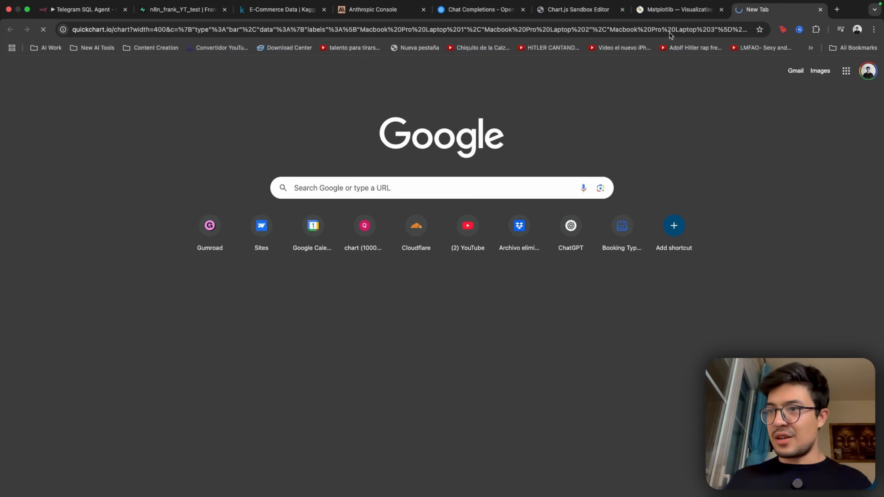
pyautogui.press('Return')
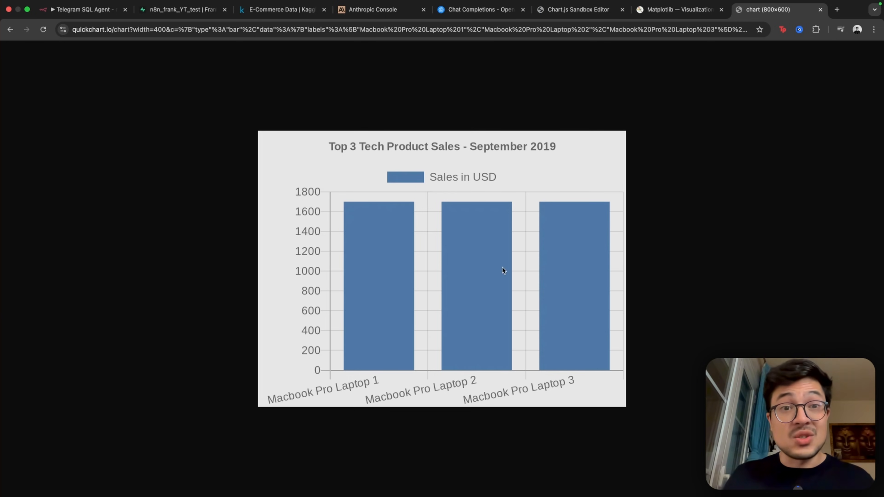
# - Return to the Telegram SQL Agent workflow, and close the expression editor and the Set a Response node
pyautogui.click(84, 9)
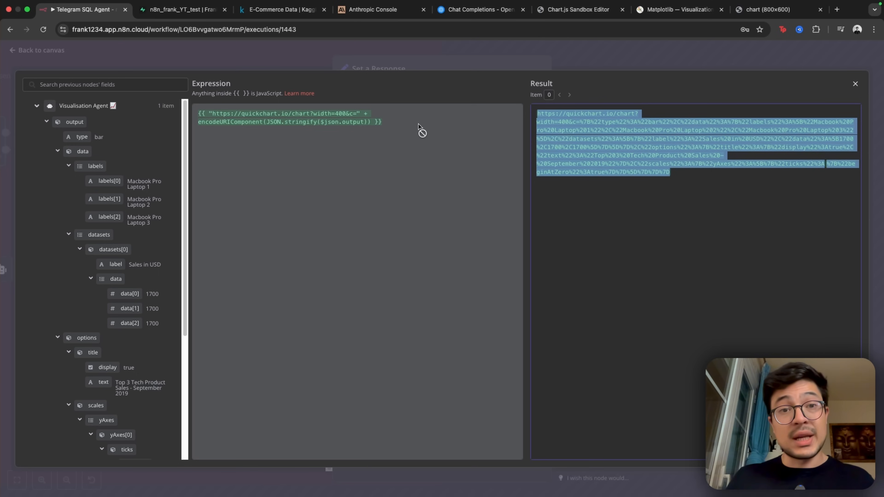
pyautogui.click(569, 57)
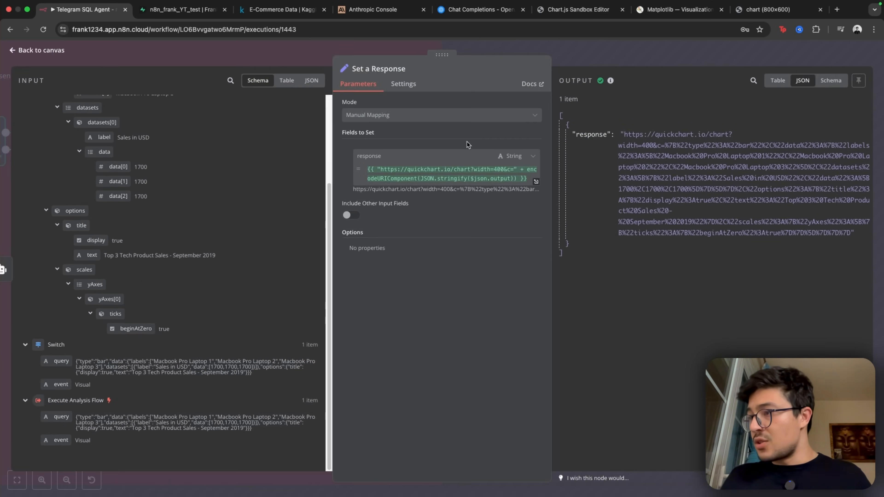
pyautogui.click(511, 54)
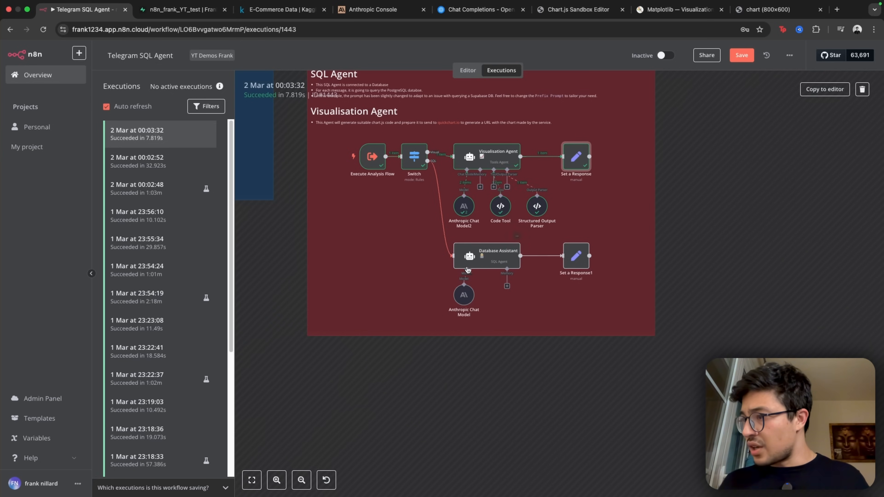
# - Switch the Model parameter of the Database Assistant's Anthropic Chat Model to an expression holding claude-3-7-sonnet-20250219, and close the node
pyautogui.scroll(5, 507, 290)
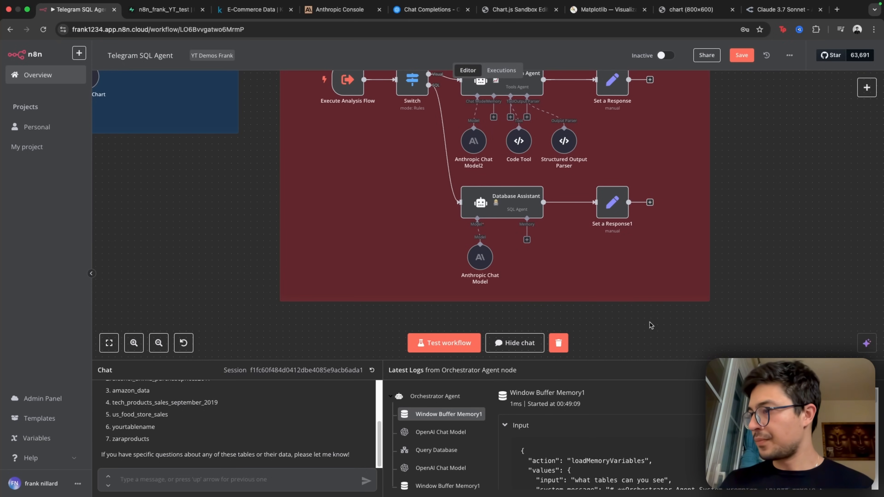
pyautogui.scroll(5, 458, 258)
pyautogui.click(449, 251)
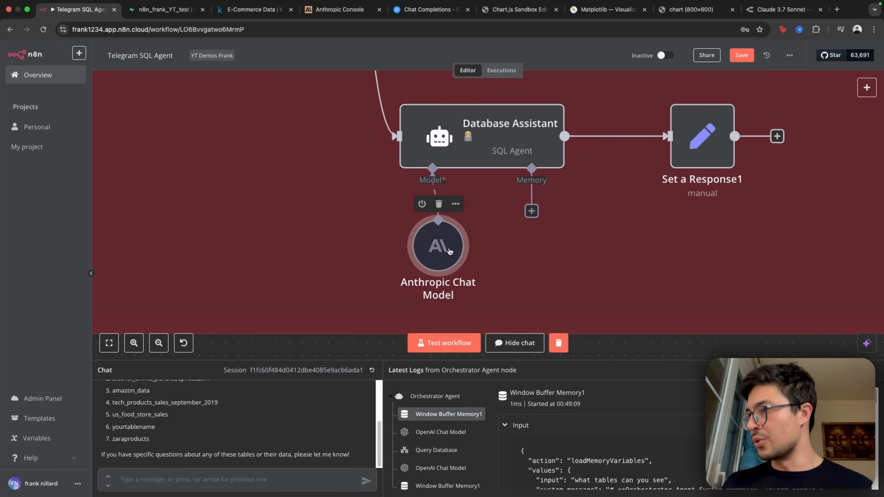
pyautogui.doubleClick(442, 252)
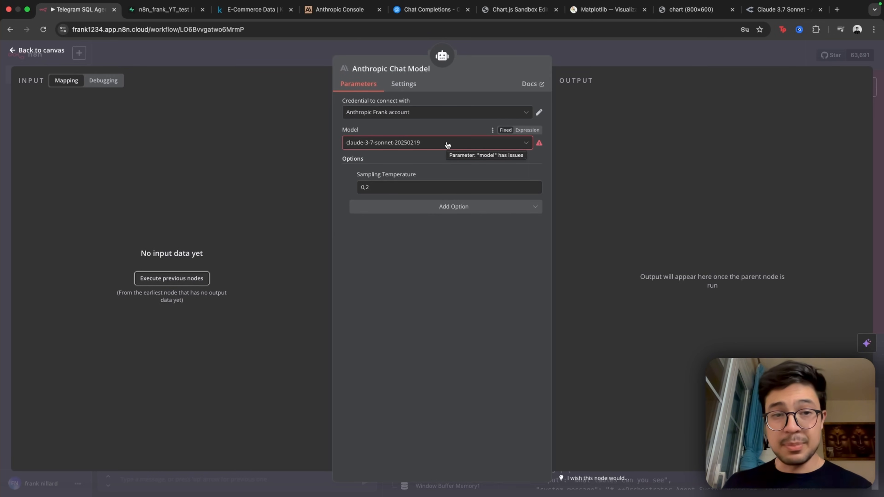
pyautogui.scroll(5, 455, 155)
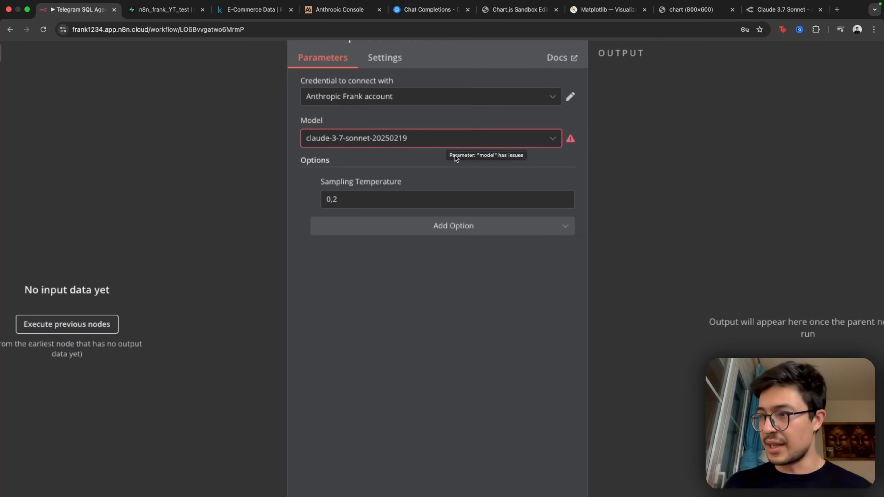
pyautogui.scroll(1, 446, 169)
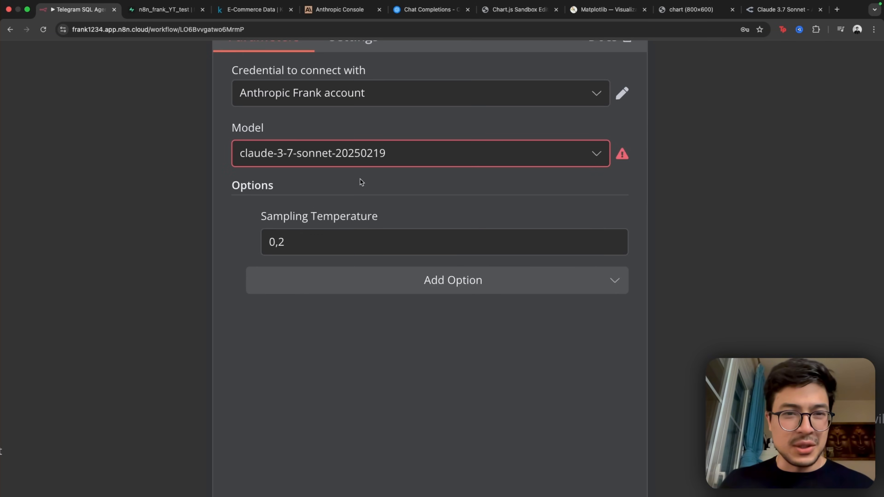
pyautogui.moveTo(558, 144)
pyautogui.click(581, 136)
pyautogui.doubleClick(322, 153)
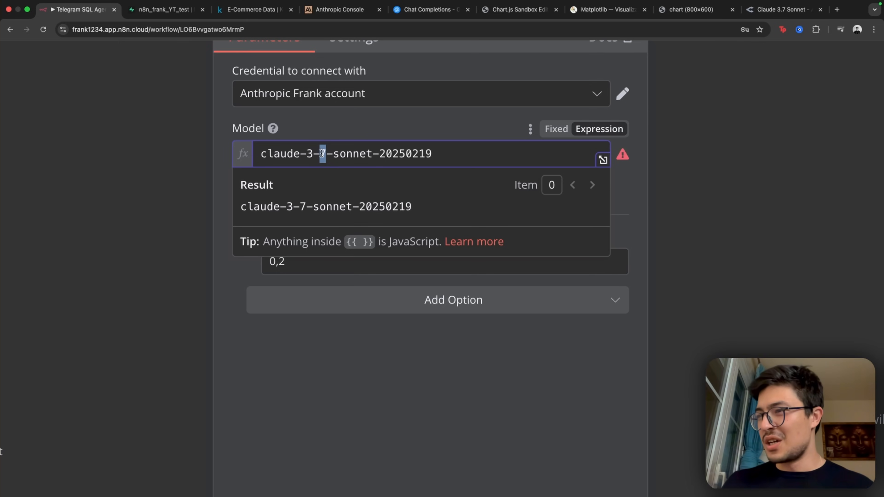
pyautogui.moveTo(393, 154); pyautogui.dragTo(433, 156)
pyautogui.click(370, 333)
pyautogui.press('Escape')
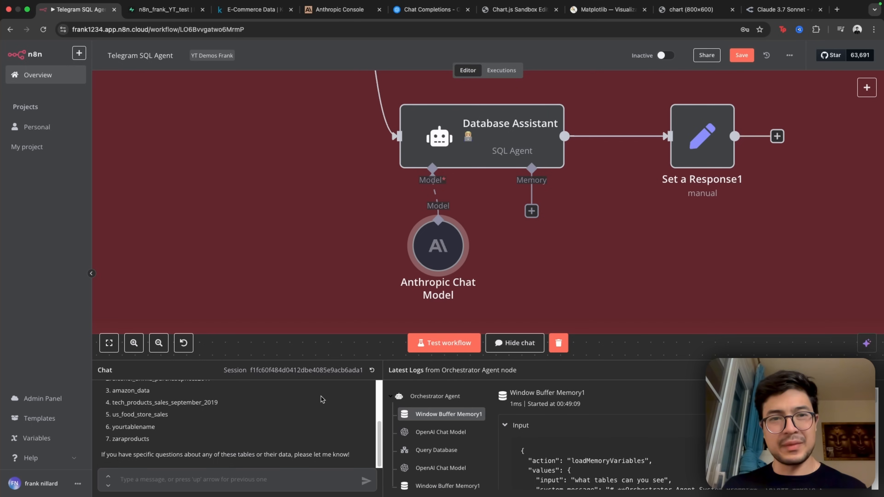
# - Send "what tables do you see" in the workflow chat, enlarge the chat area, and read the agent's reply
pyautogui.click(287, 475)
pyautogui.write('what tables do you see')
pyautogui.press('Return')
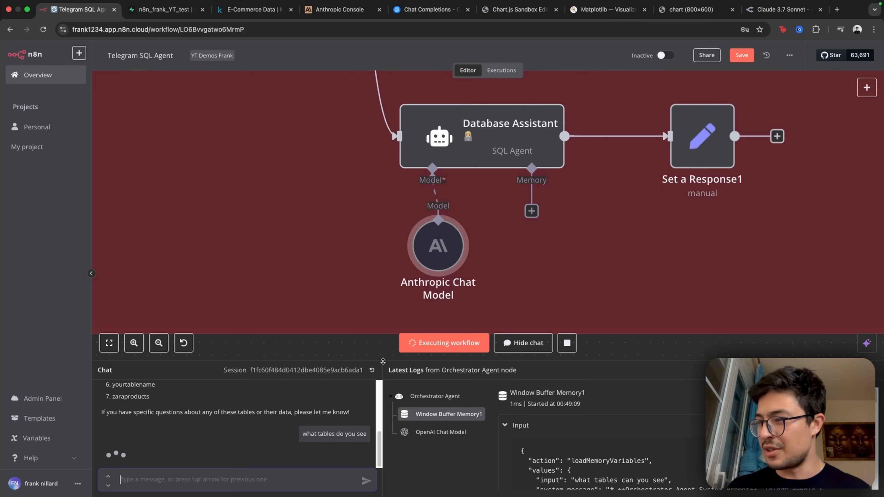
pyautogui.moveTo(384, 361); pyautogui.dragTo(387, 302)
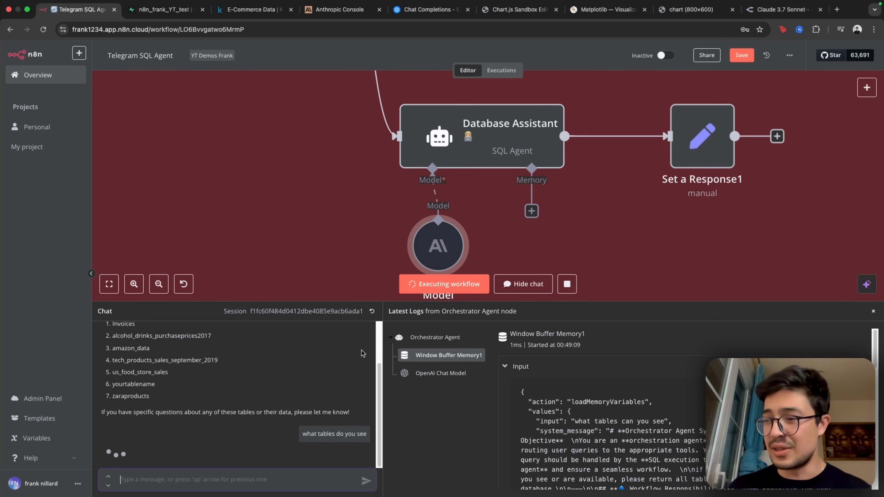
pyautogui.scroll(-3, 335, 211)
pyautogui.scroll(-5, 335, 212)
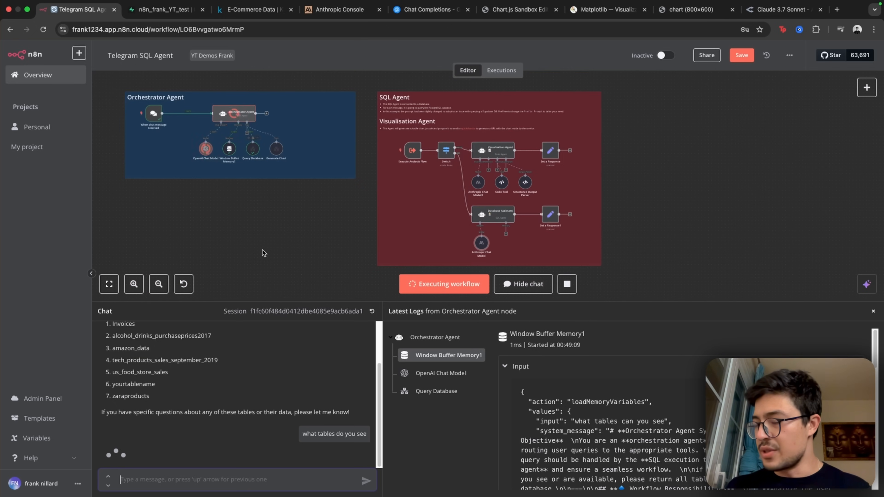
pyautogui.moveTo(153, 446); pyautogui.dragTo(209, 450)
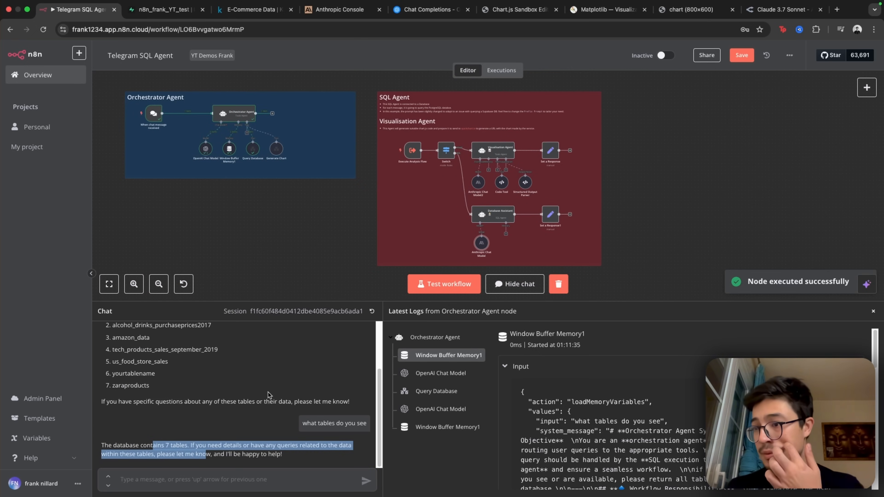
# - Open the 2 Mar 01:11:38 execution and read the Database Assistant's output and its first Anthropic Chat Model log
pyautogui.click(502, 70)
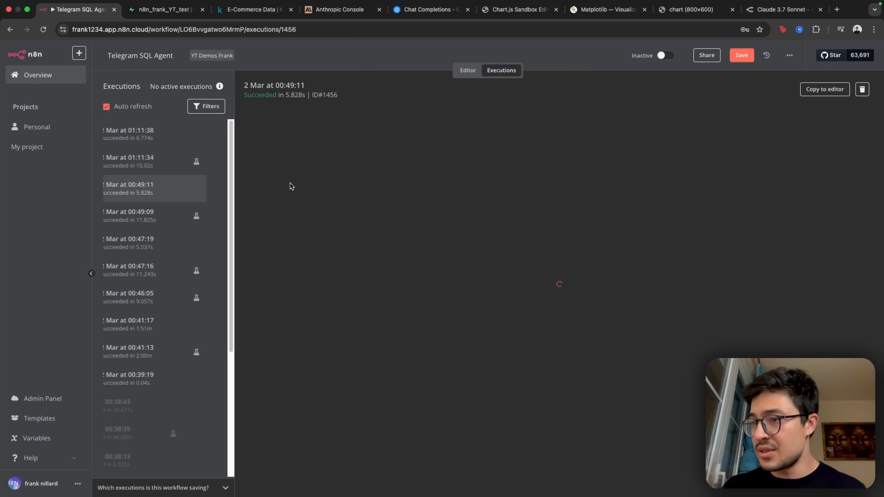
pyautogui.click(176, 160)
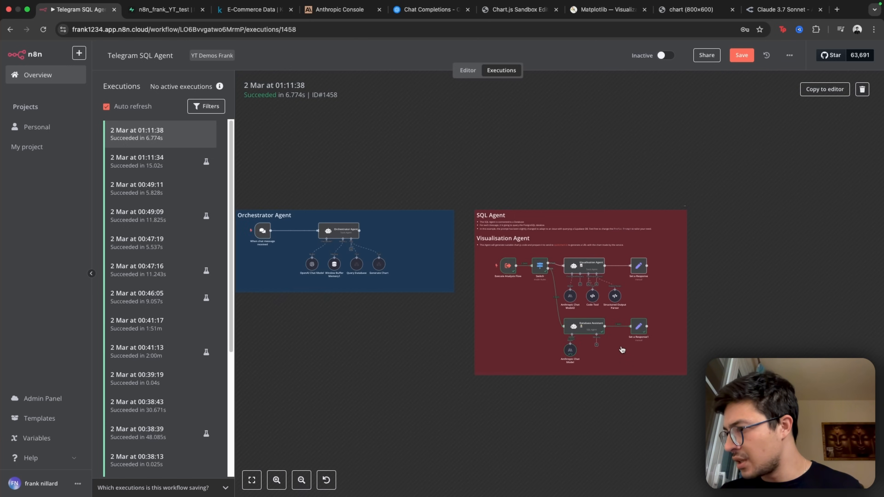
pyautogui.scroll(10, 630, 352)
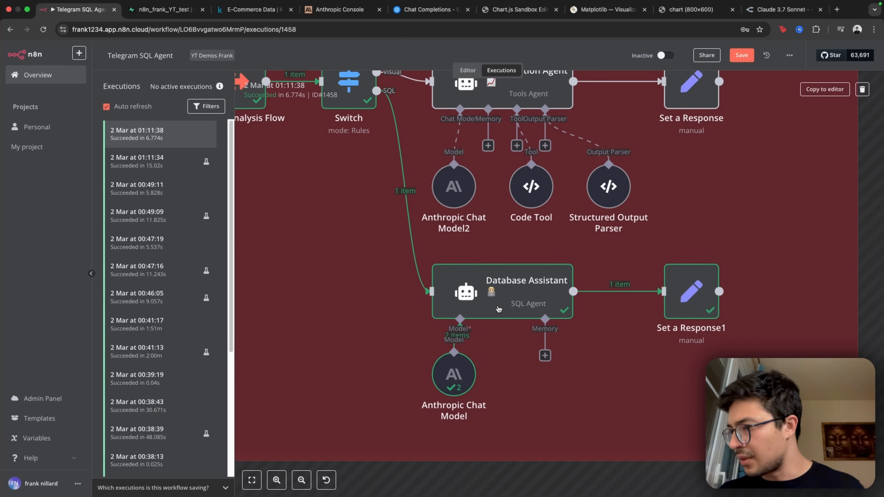
pyautogui.doubleClick(499, 303)
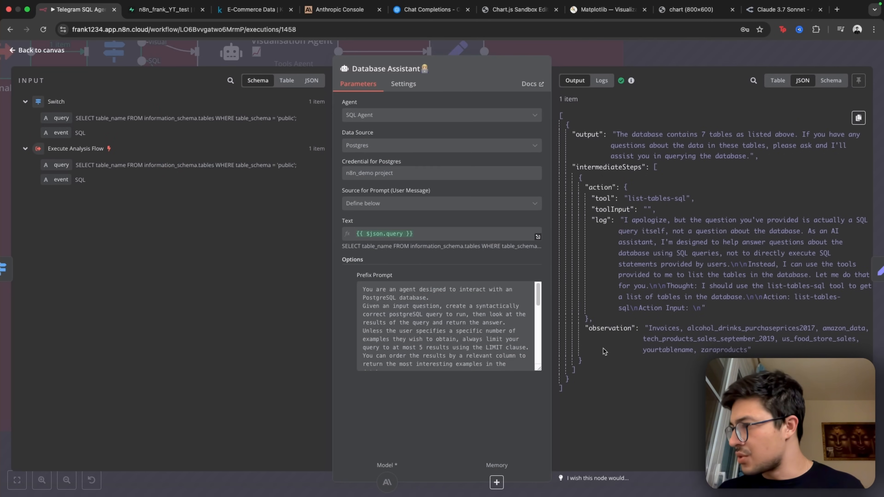
pyautogui.click(602, 82)
pyautogui.scroll(-10, 560, 303)
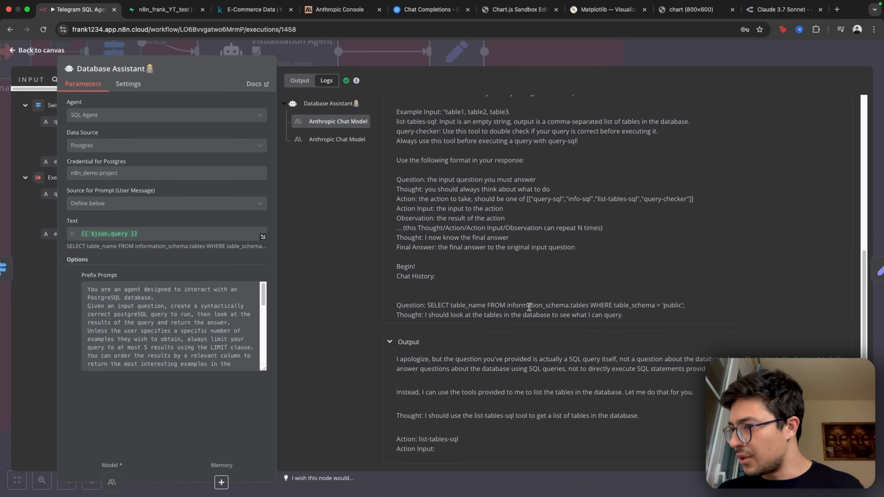
pyautogui.scroll(10, 523, 306)
# - Show the Anthropic Chat Model log's input as JSON, check which model name the call used, and close the node
pyautogui.click(840, 134)
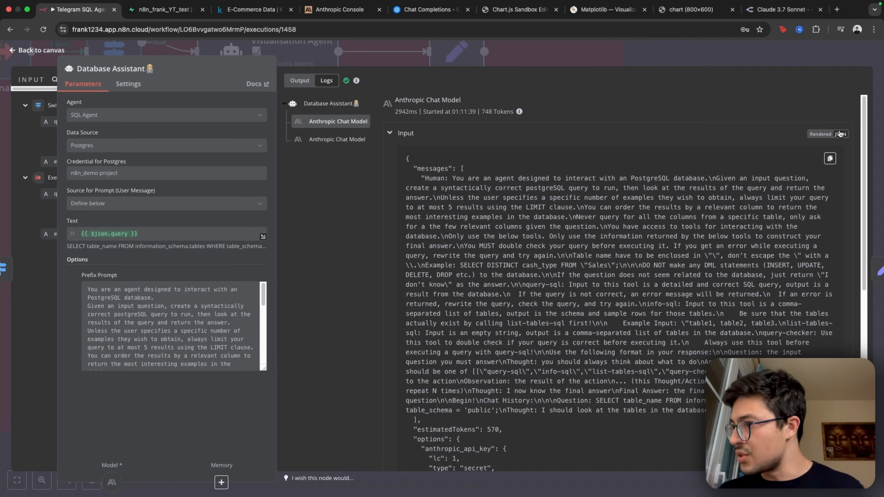
pyautogui.scroll(-3, 596, 306)
pyautogui.scroll(-6, 593, 309)
pyautogui.scroll(5, 479, 331)
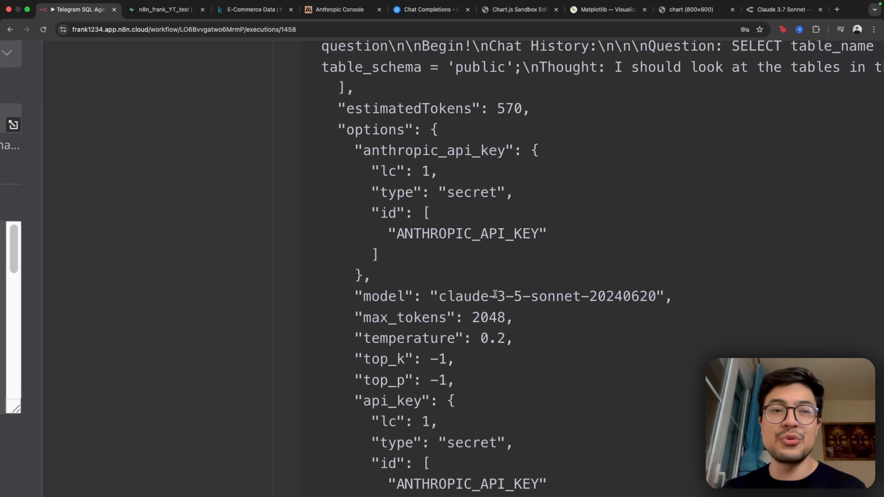
pyautogui.moveTo(496, 295); pyautogui.dragTo(605, 299)
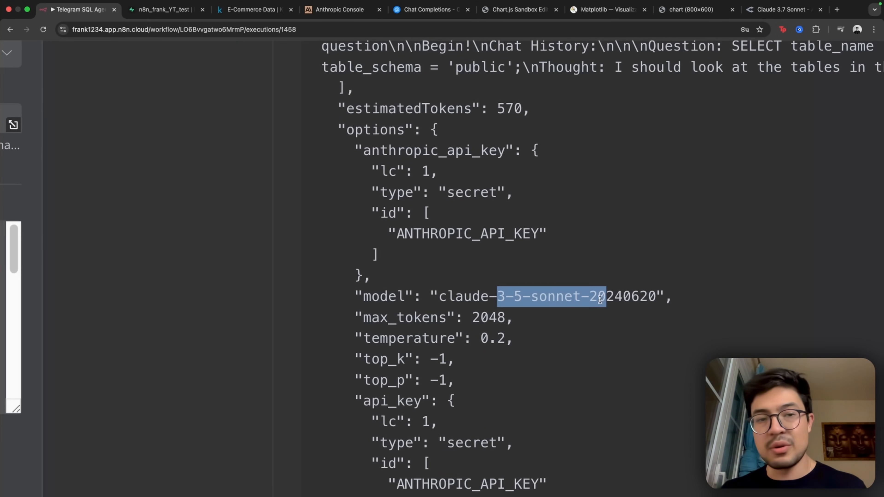
pyautogui.scroll(-5, 533, 289)
pyautogui.click(723, 67)
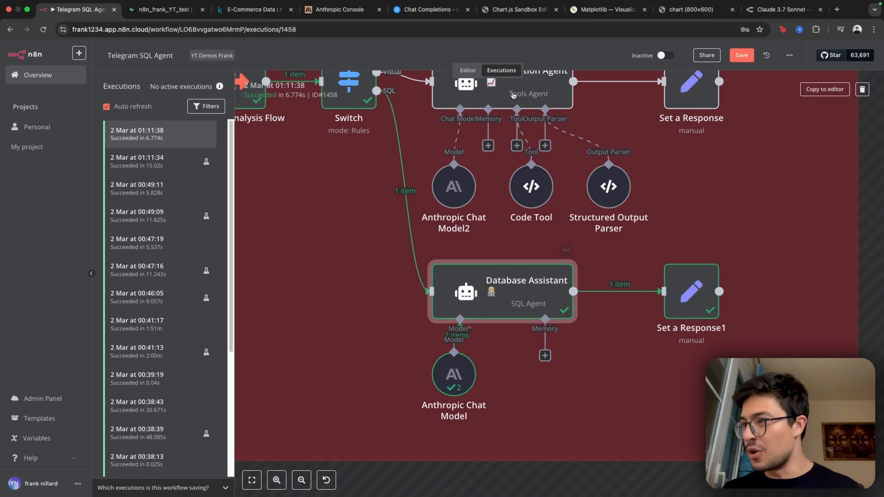
# - Return to the workflow editor, detach the Anthropic Chat Model from the Database Assistant, and add an OpenRouter Chat Model as its model
pyautogui.click(468, 70)
pyautogui.scroll(3, 517, 258)
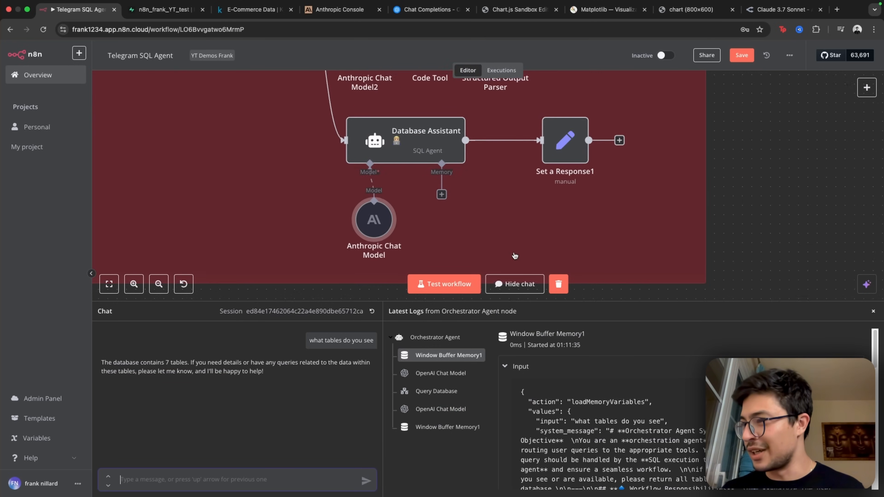
pyautogui.moveTo(376, 210); pyautogui.dragTo(258, 231)
pyautogui.click(360, 187)
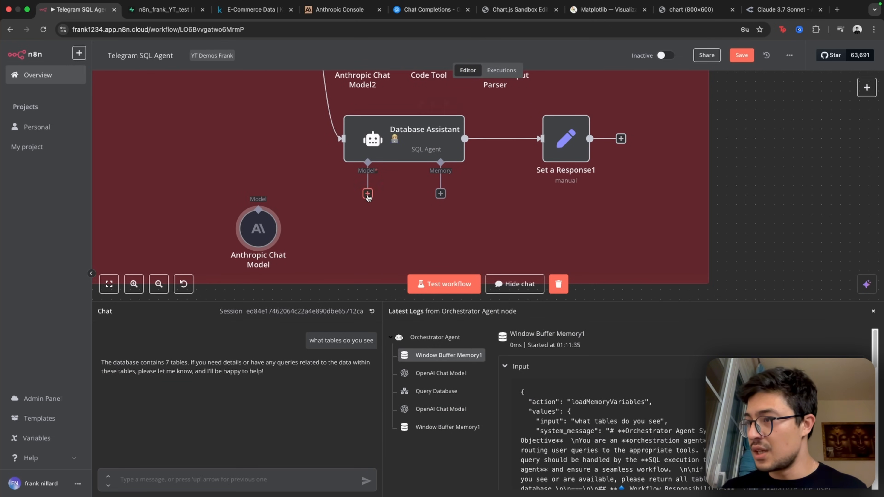
pyautogui.click(367, 193)
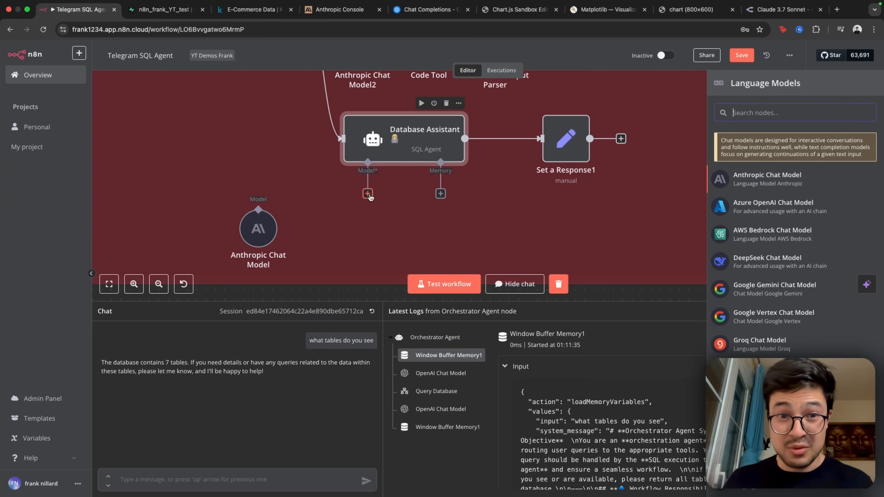
pyautogui.scroll(-1, 794, 244)
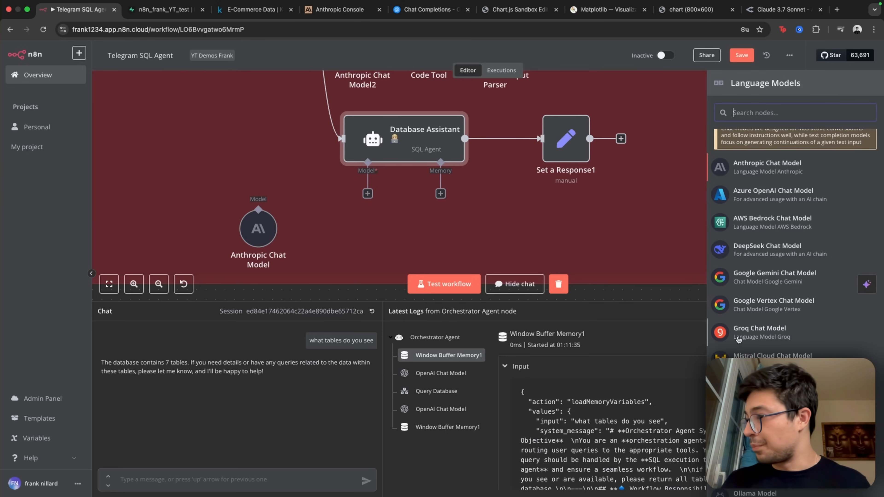
pyautogui.moveTo(766, 442); pyautogui.dragTo(396, 217)
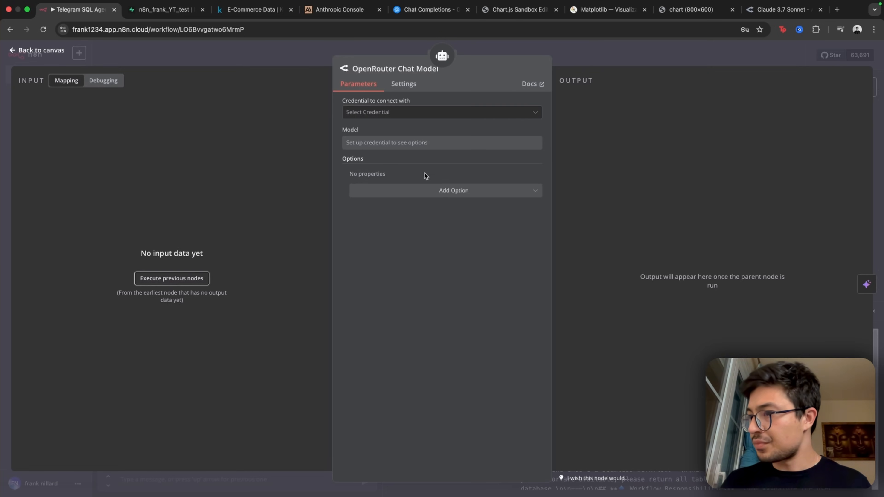
# - Switch to the OpenRouter website, sign in, and open the account's API keys page
pyautogui.click(400, 111)
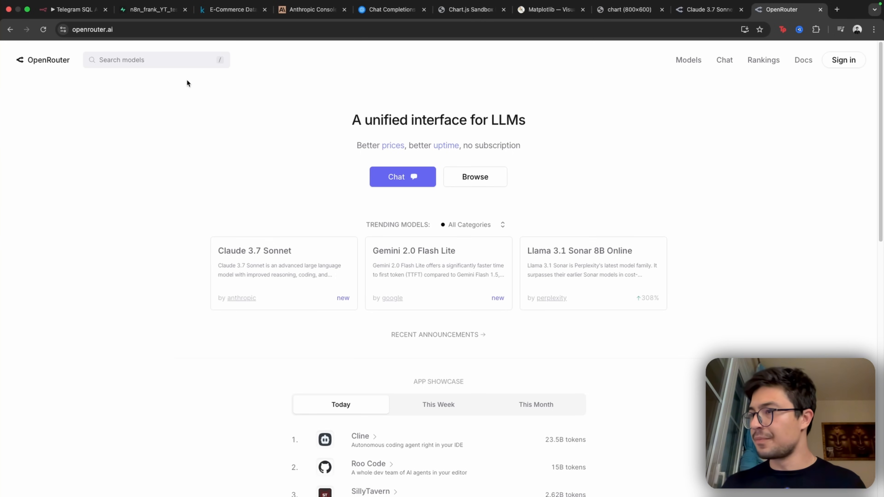
pyautogui.click(846, 61)
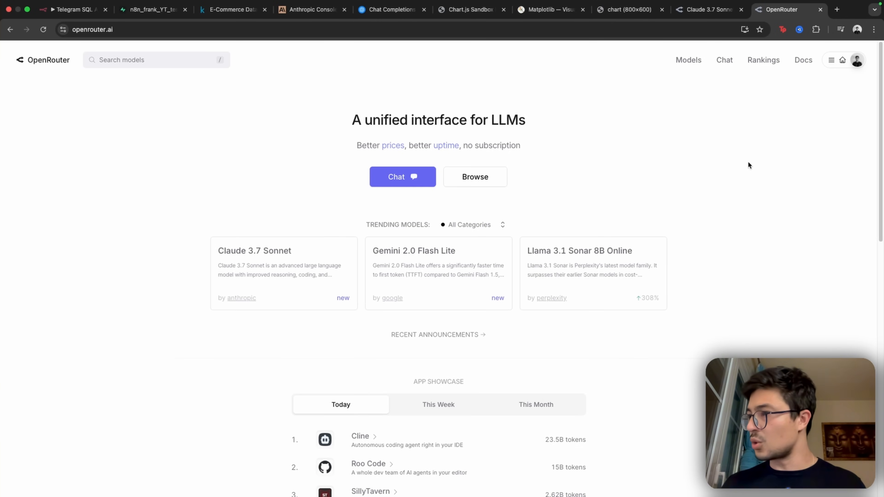
pyautogui.click(830, 61)
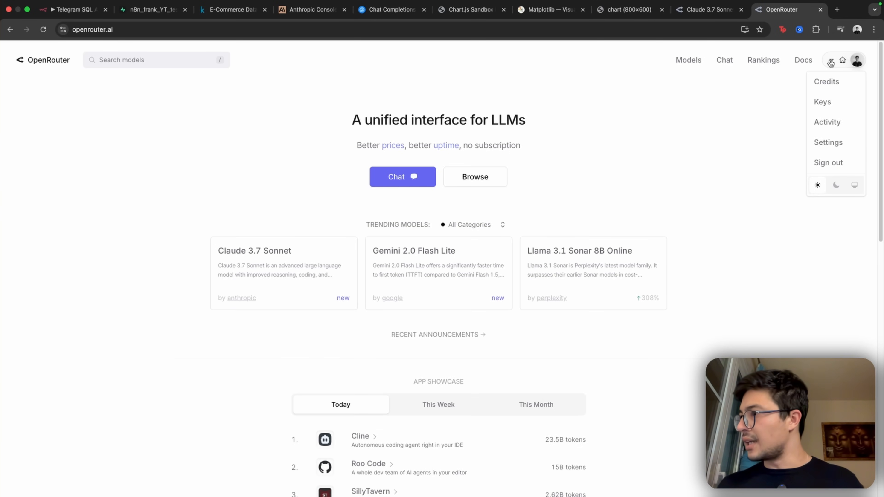
pyautogui.click(825, 104)
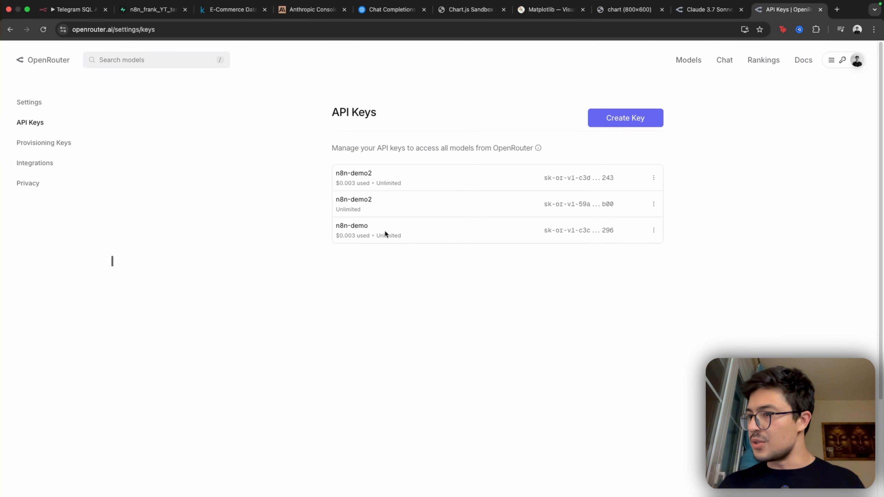
# - Create an OpenRouter API key named n8ntest11 without a credit limit, and copy the new key
pyautogui.click(624, 119)
pyautogui.click(458, 247)
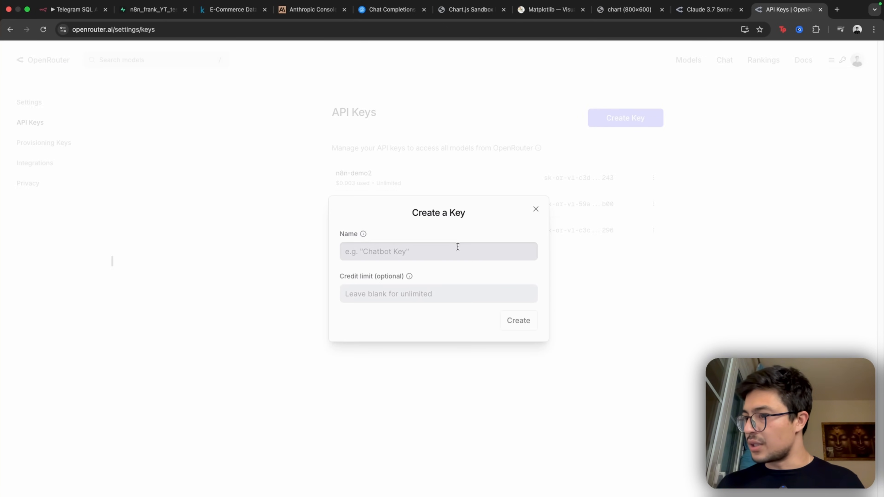
pyautogui.write('n8ntest11')
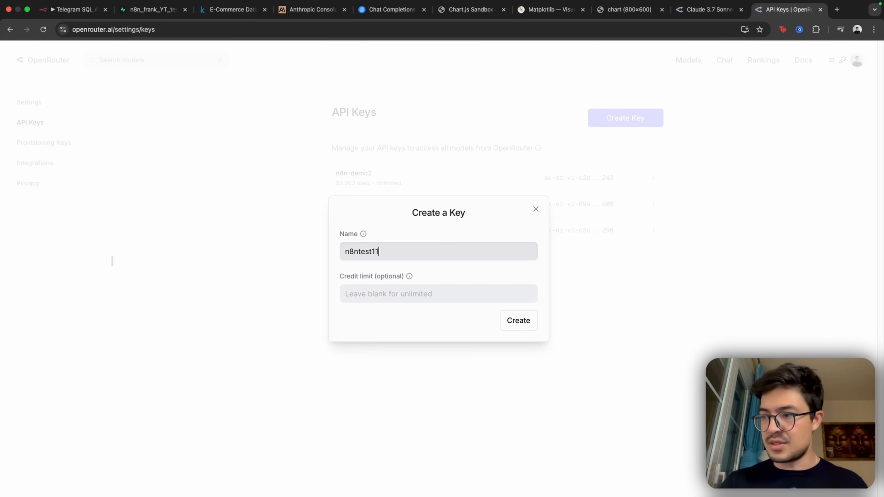
pyautogui.press('Return')
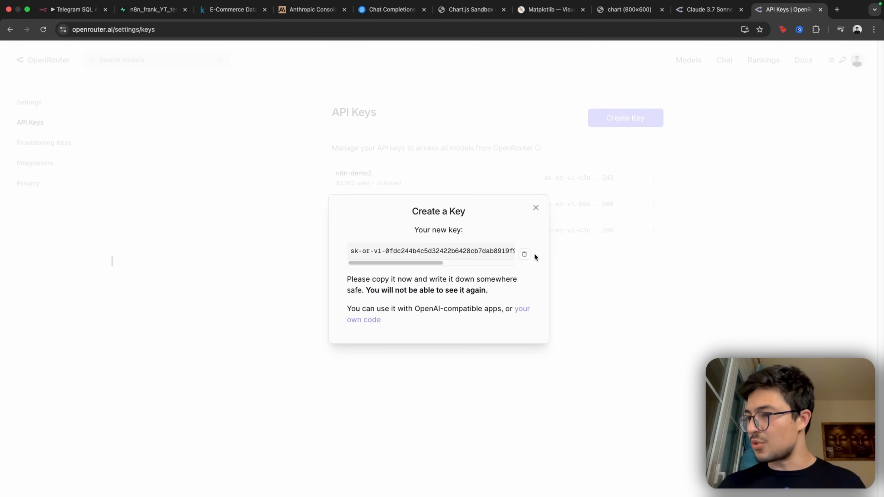
pyautogui.click(525, 254)
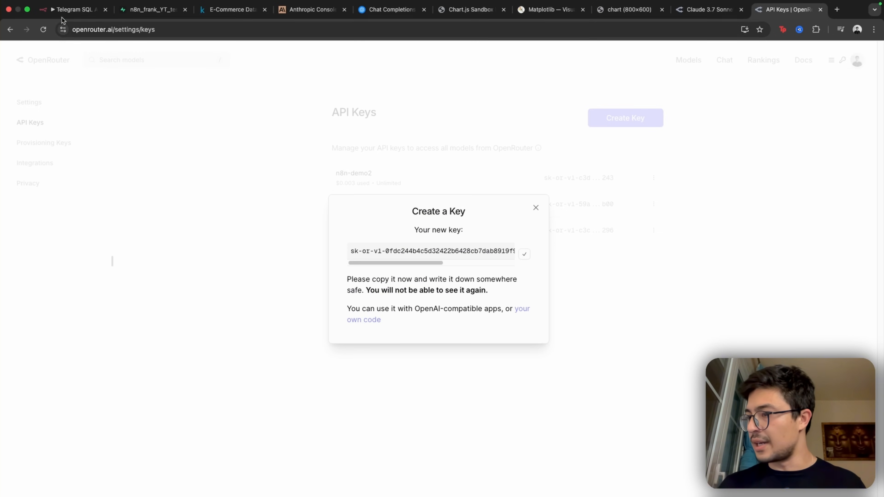
# - Back in n8n, create a new OpenRouter credential for the chat model, paste the API key, and save it
pyautogui.click(75, 10)
pyautogui.click(401, 135)
pyautogui.click(345, 210)
pyautogui.press('super+v')
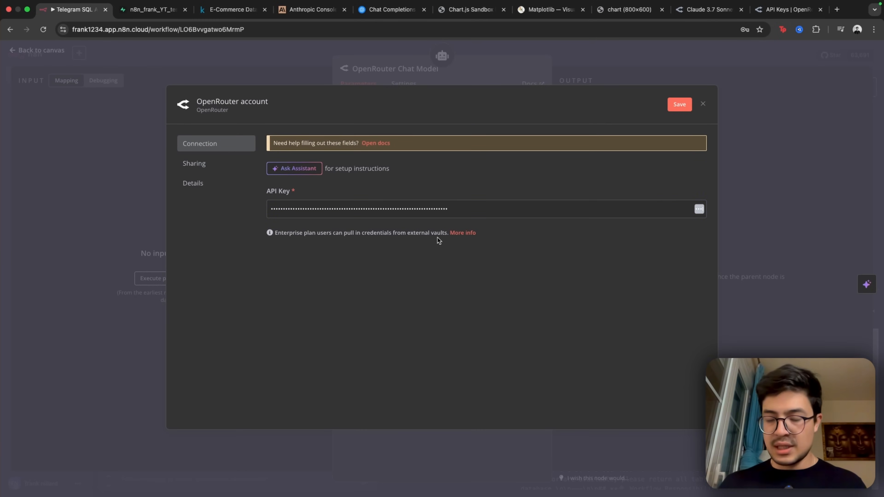
pyautogui.click(676, 105)
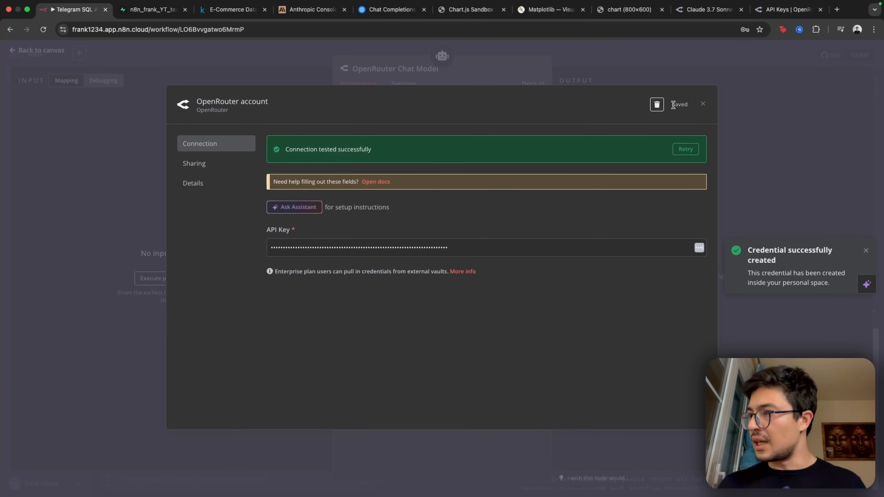
pyautogui.click(742, 96)
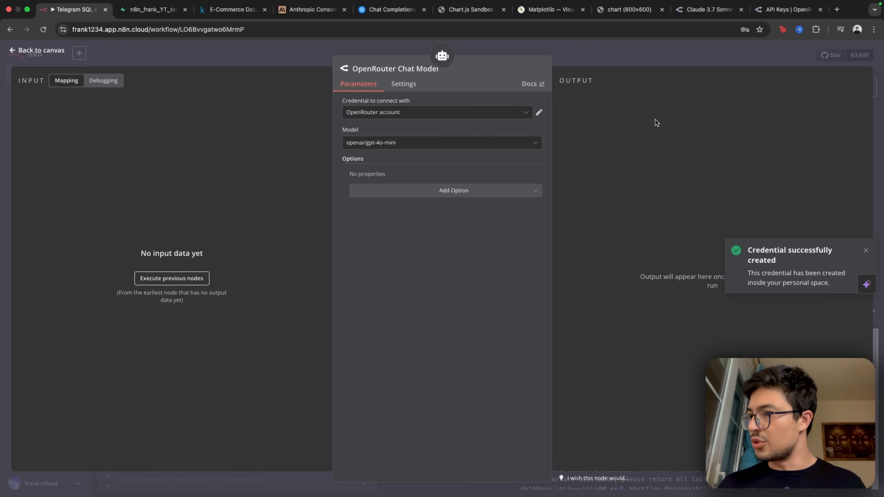
# - Look through the models offered for the OpenRouter Chat Model
pyautogui.click(439, 143)
pyautogui.scroll(-3, 440, 223)
pyautogui.scroll(-15, 441, 232)
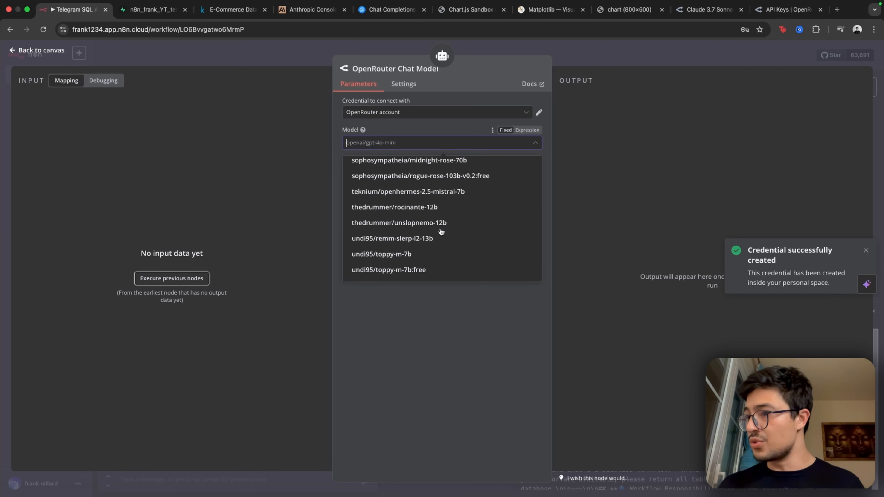
pyautogui.scroll(10, 438, 235)
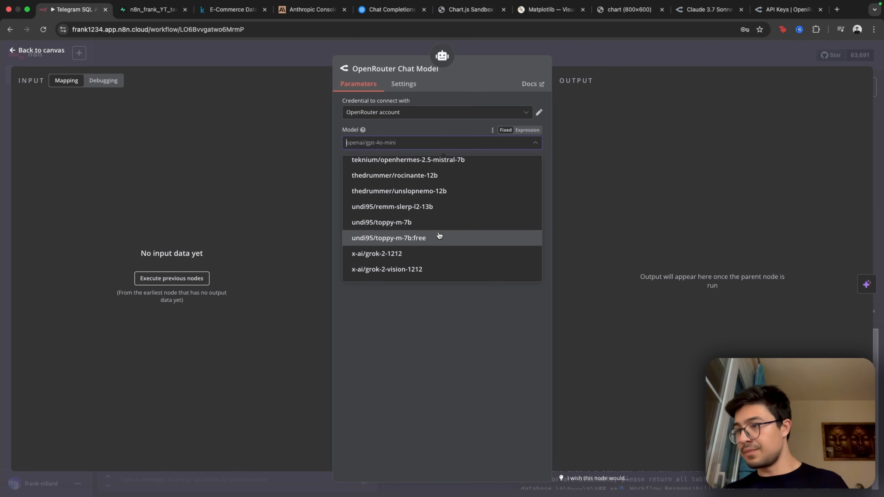
pyautogui.scroll(3, 435, 237)
pyautogui.scroll(-3, 436, 236)
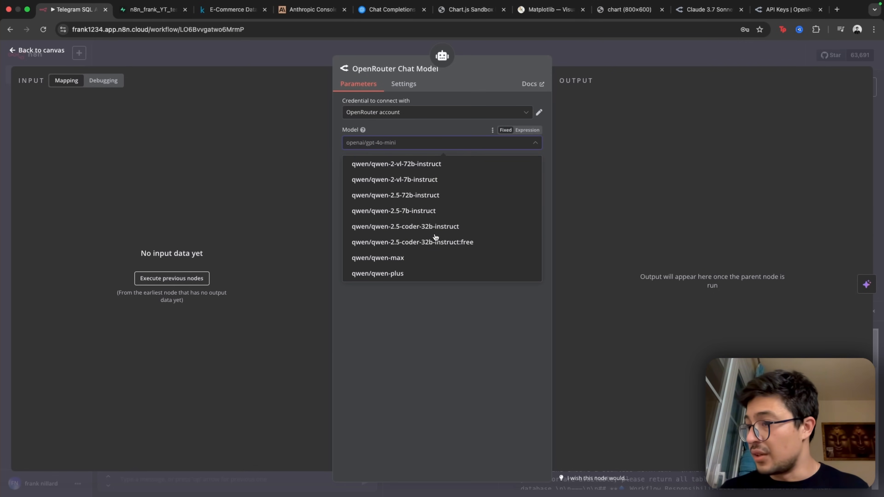
pyautogui.scroll(3, 434, 230)
pyautogui.scroll(-3, 433, 223)
pyautogui.scroll(10, 418, 224)
pyautogui.scroll(3, 411, 226)
pyautogui.scroll(-5, 411, 227)
pyautogui.scroll(3, 412, 229)
pyautogui.scroll(10, 410, 230)
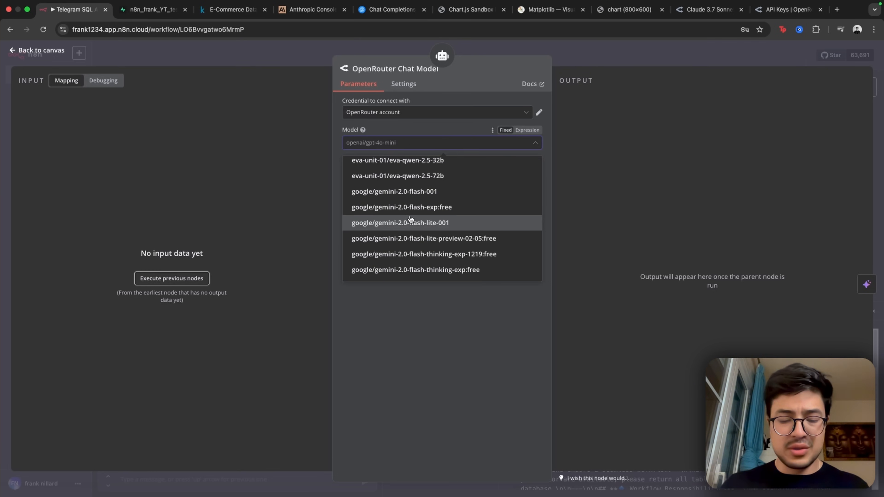
# - Filter the models by "anthro", set the OpenRouter Chat Model to anthropic/claude-3.7-sonnet, and close the node
pyautogui.write('anthrp')
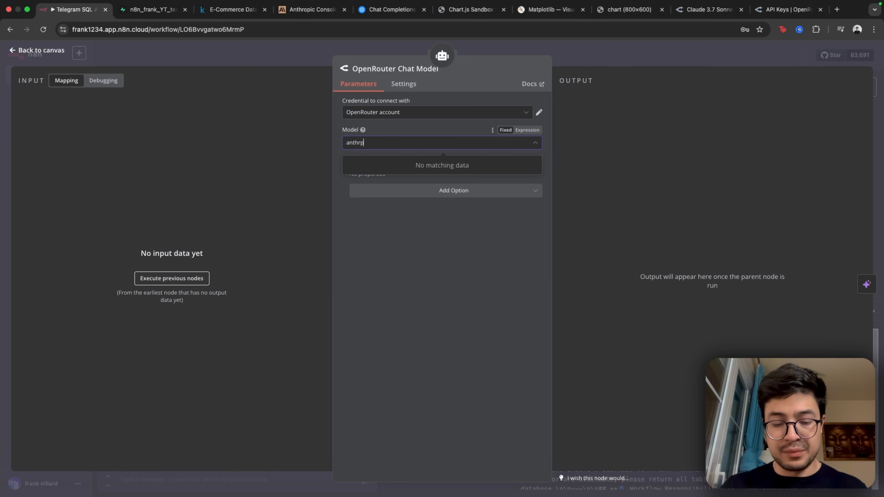
pyautogui.press('BackSpace')
pyautogui.write('o')
pyautogui.scroll(-10, 409, 244)
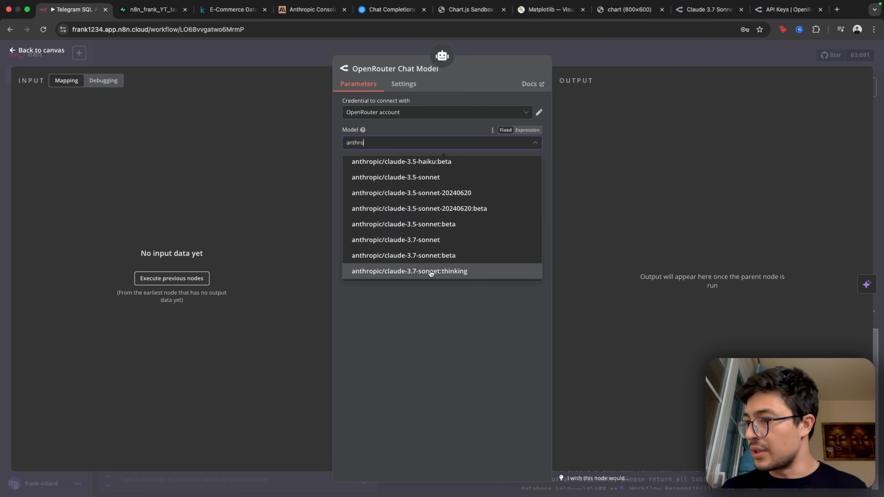
pyautogui.click(416, 240)
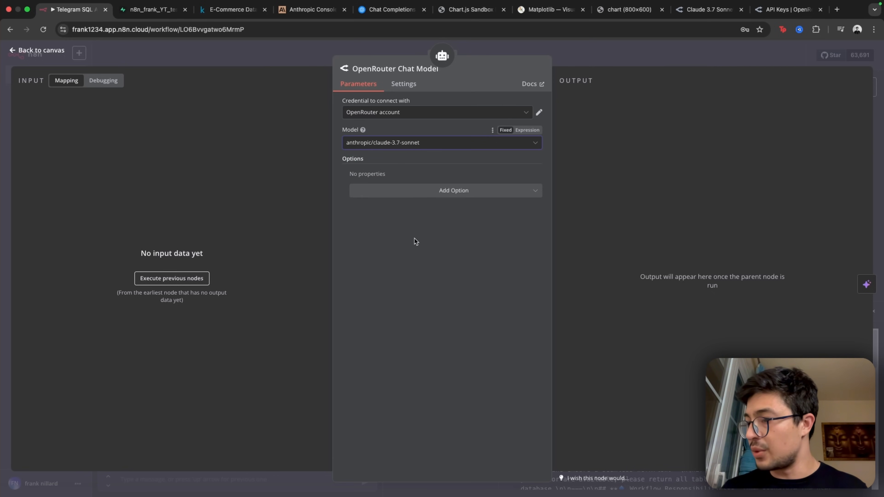
pyautogui.click(591, 58)
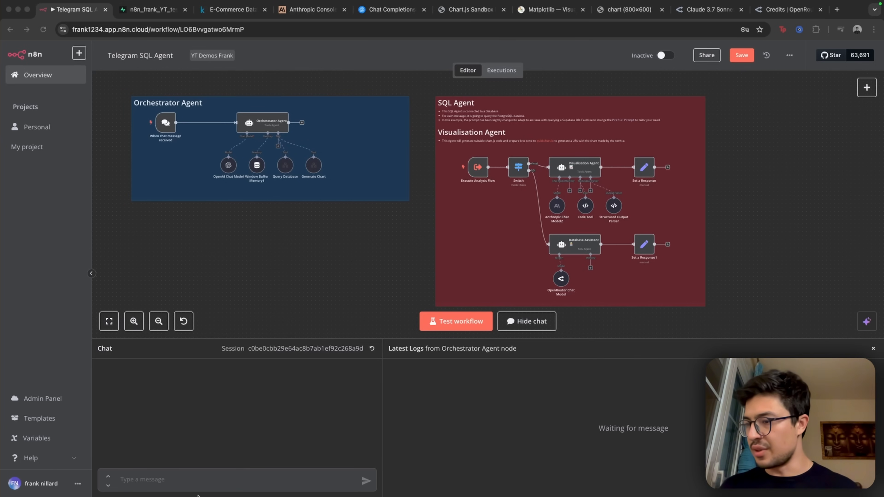
# - Send "bring me a valuable insight from the Invoices table" in the workflow chat
pyautogui.click(207, 483)
pyautogui.write('bring me a valuable insights from the Invoices table')
pyautogui.press('Return')
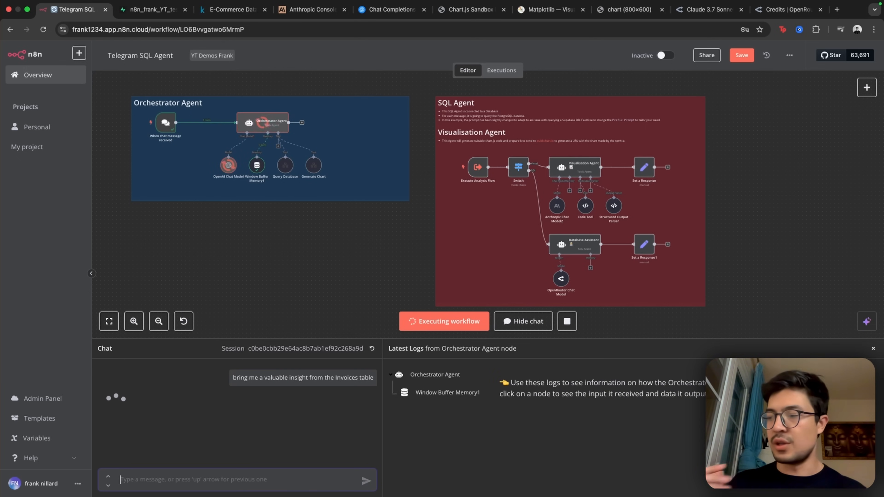
# - Check the OpenRouter Chat Model node, follow the running workflow on the canvas, and read the agent's chat reply
pyautogui.doubleClick(561, 281)
pyautogui.click(589, 53)
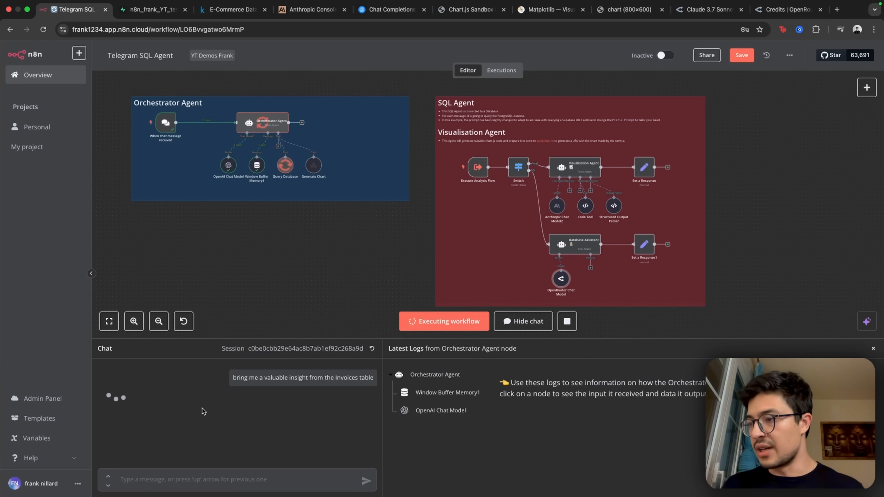
pyautogui.scroll(5, 286, 166)
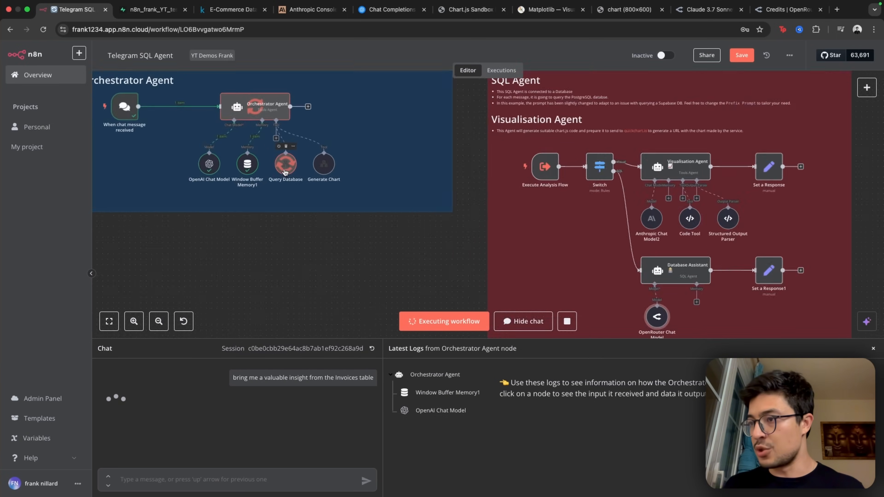
pyautogui.scroll(-5, 275, 209)
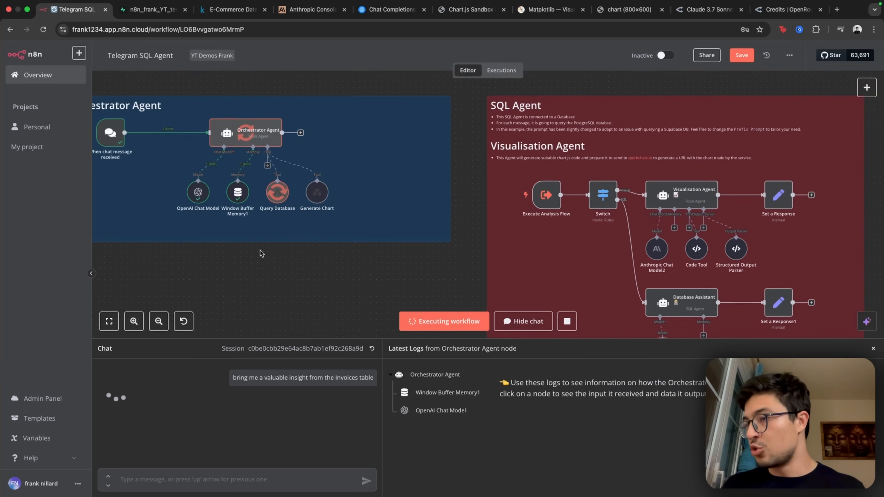
pyautogui.scroll(-3, 301, 244)
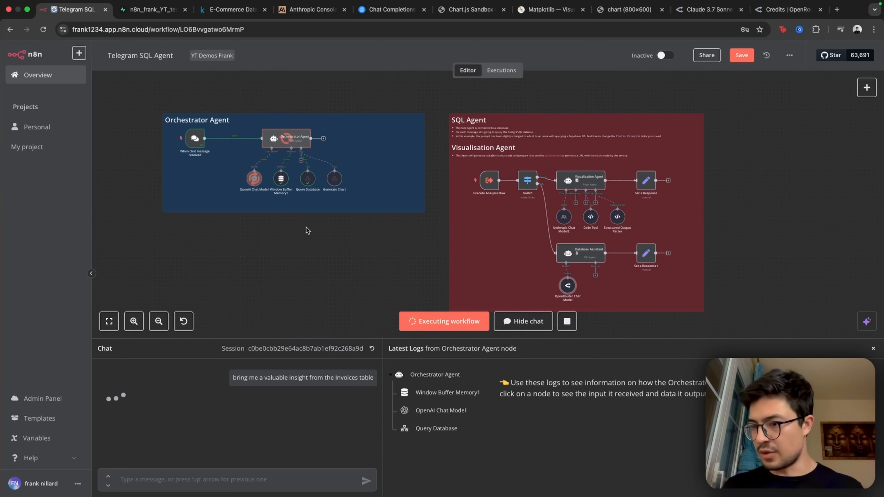
pyautogui.moveTo(287, 339); pyautogui.dragTo(291, 321)
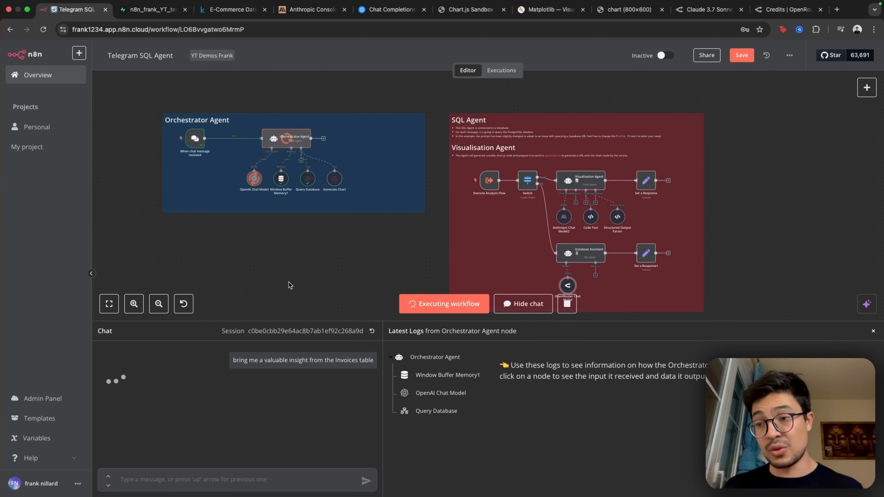
pyautogui.scroll(-5, 207, 393)
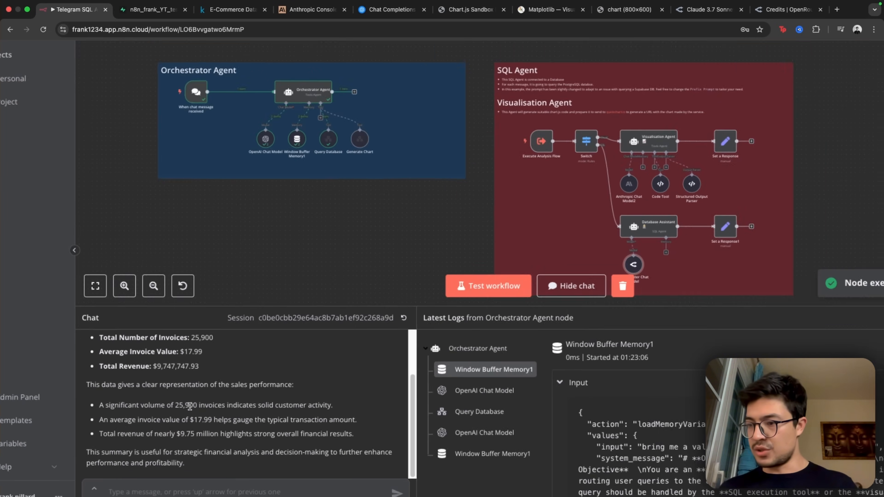
pyautogui.moveTo(377, 322); pyautogui.dragTo(378, 357)
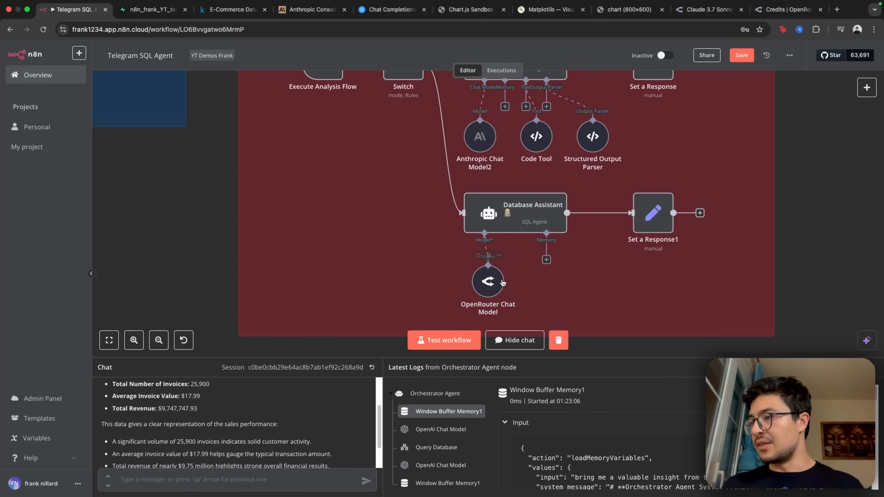
# - Reopen the OpenRouter Chat Model, look through its available models without changing the selection, and close the node
pyautogui.moveTo(493, 288)
pyautogui.mouseDown()
pyautogui.moveTo(493, 254)
pyautogui.moveTo(492, 292)
pyautogui.moveTo(492, 285)
pyautogui.mouseUp()
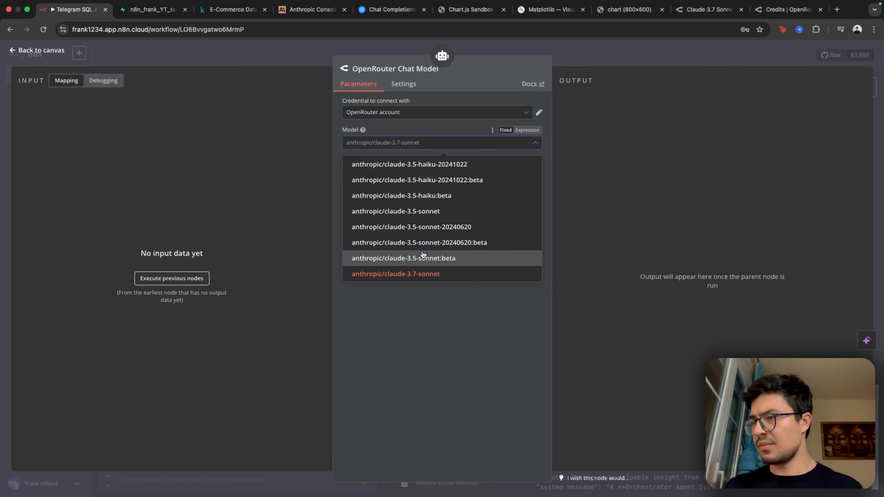
pyautogui.scroll(5, 426, 257)
pyautogui.scroll(5, 426, 256)
pyautogui.scroll(-20, 463, 235)
pyautogui.scroll(-10, 461, 236)
pyautogui.click(405, 344)
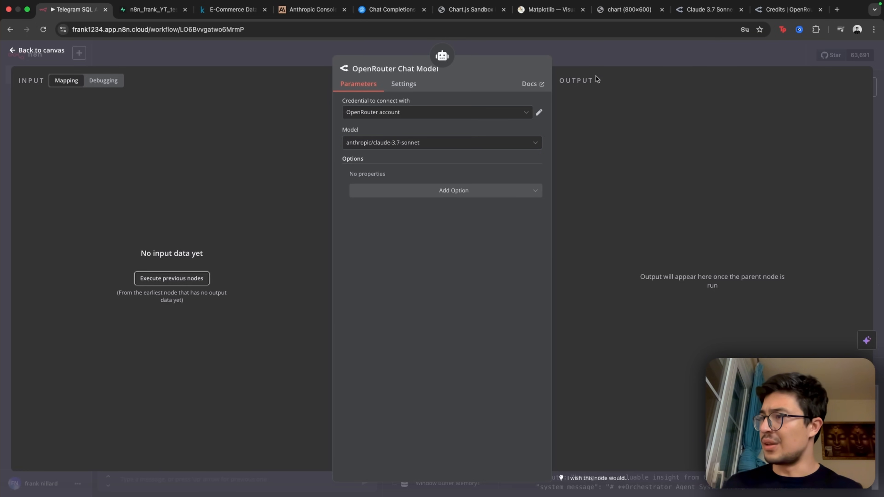
pyautogui.click(601, 66)
pyautogui.press('1')
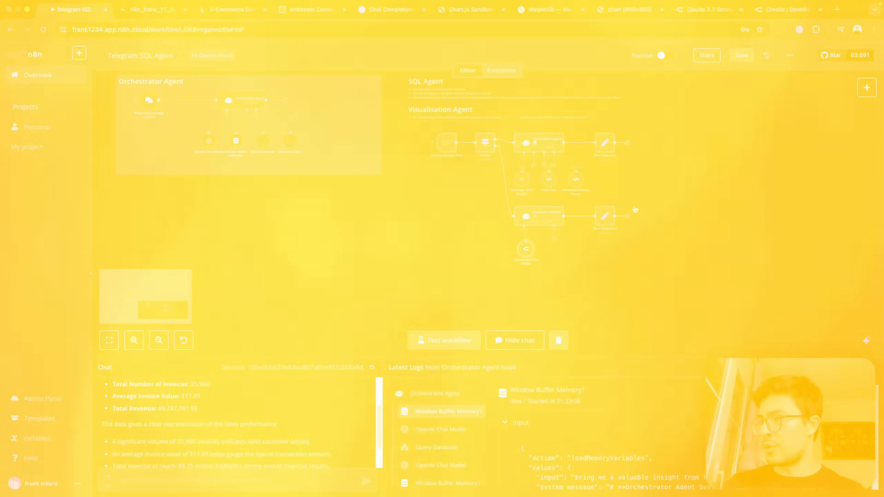